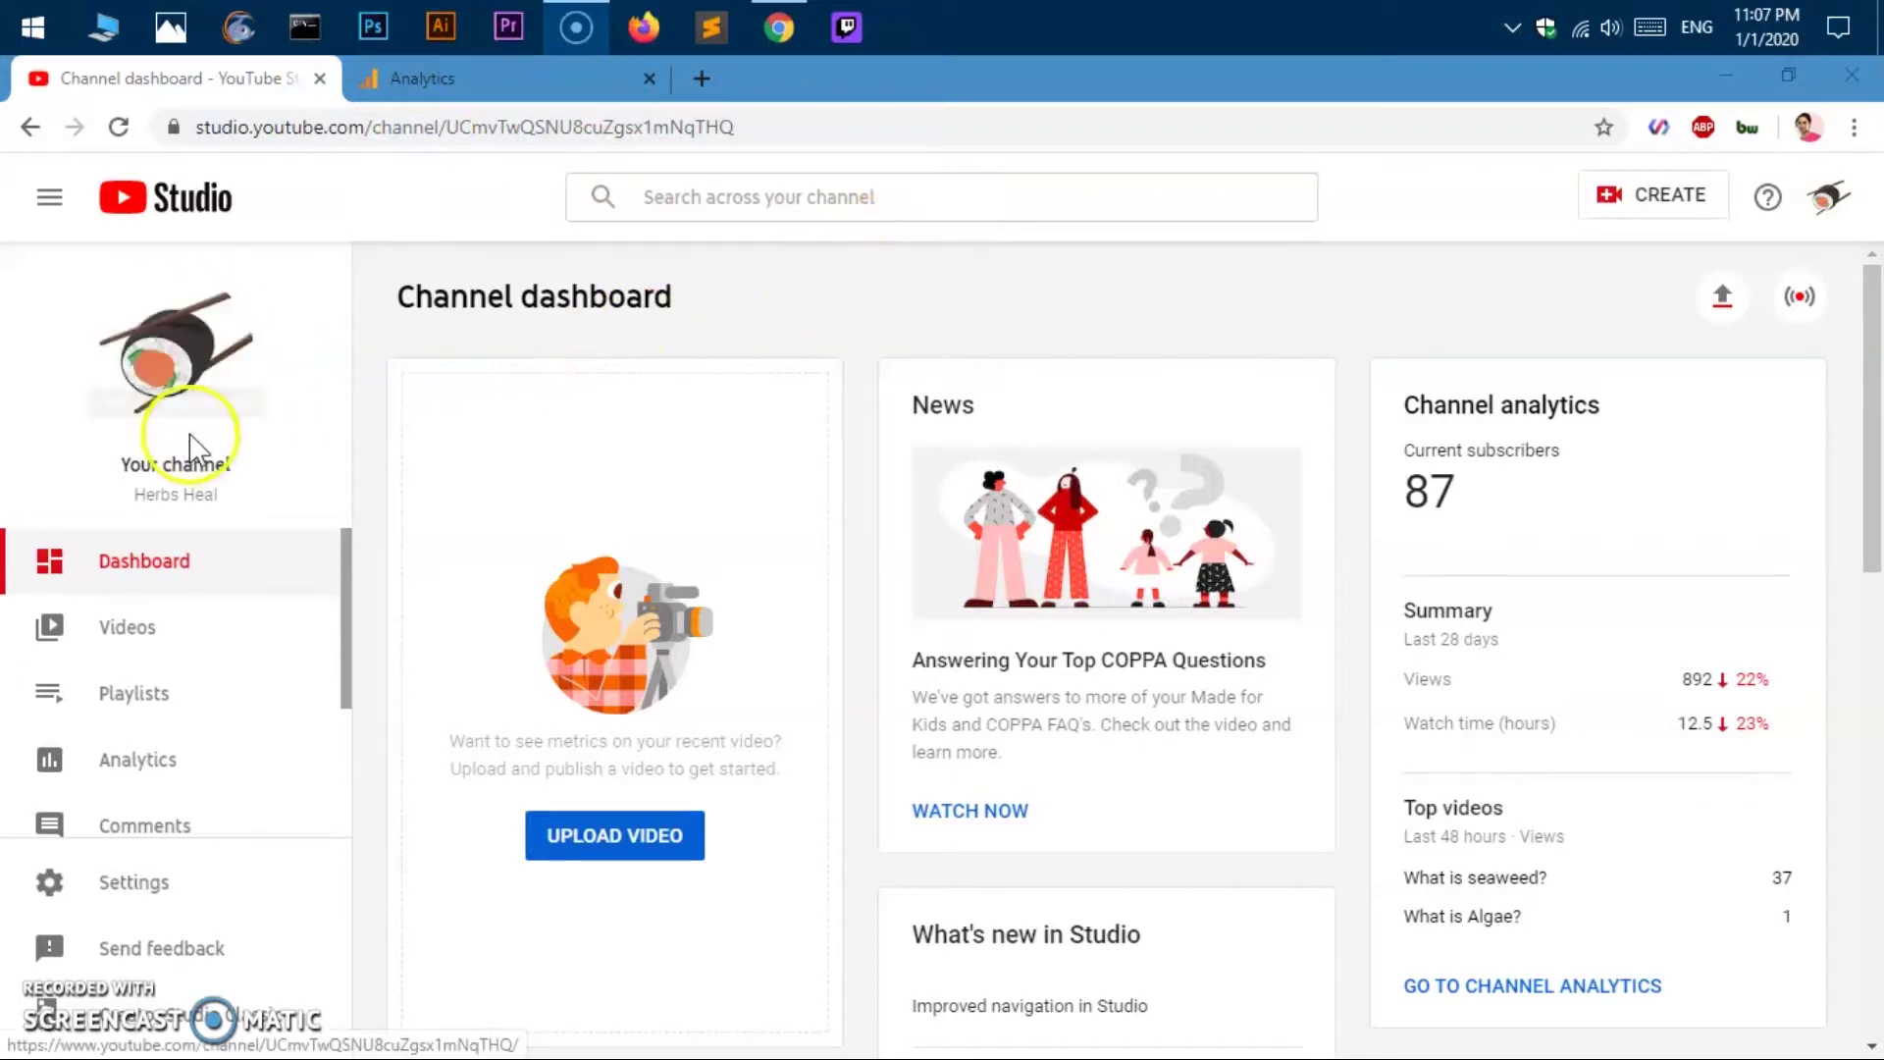
- Switch between YouTube Studio and Google Analytics, ending on the TubeMint YT Analytics home
click(443, 79)
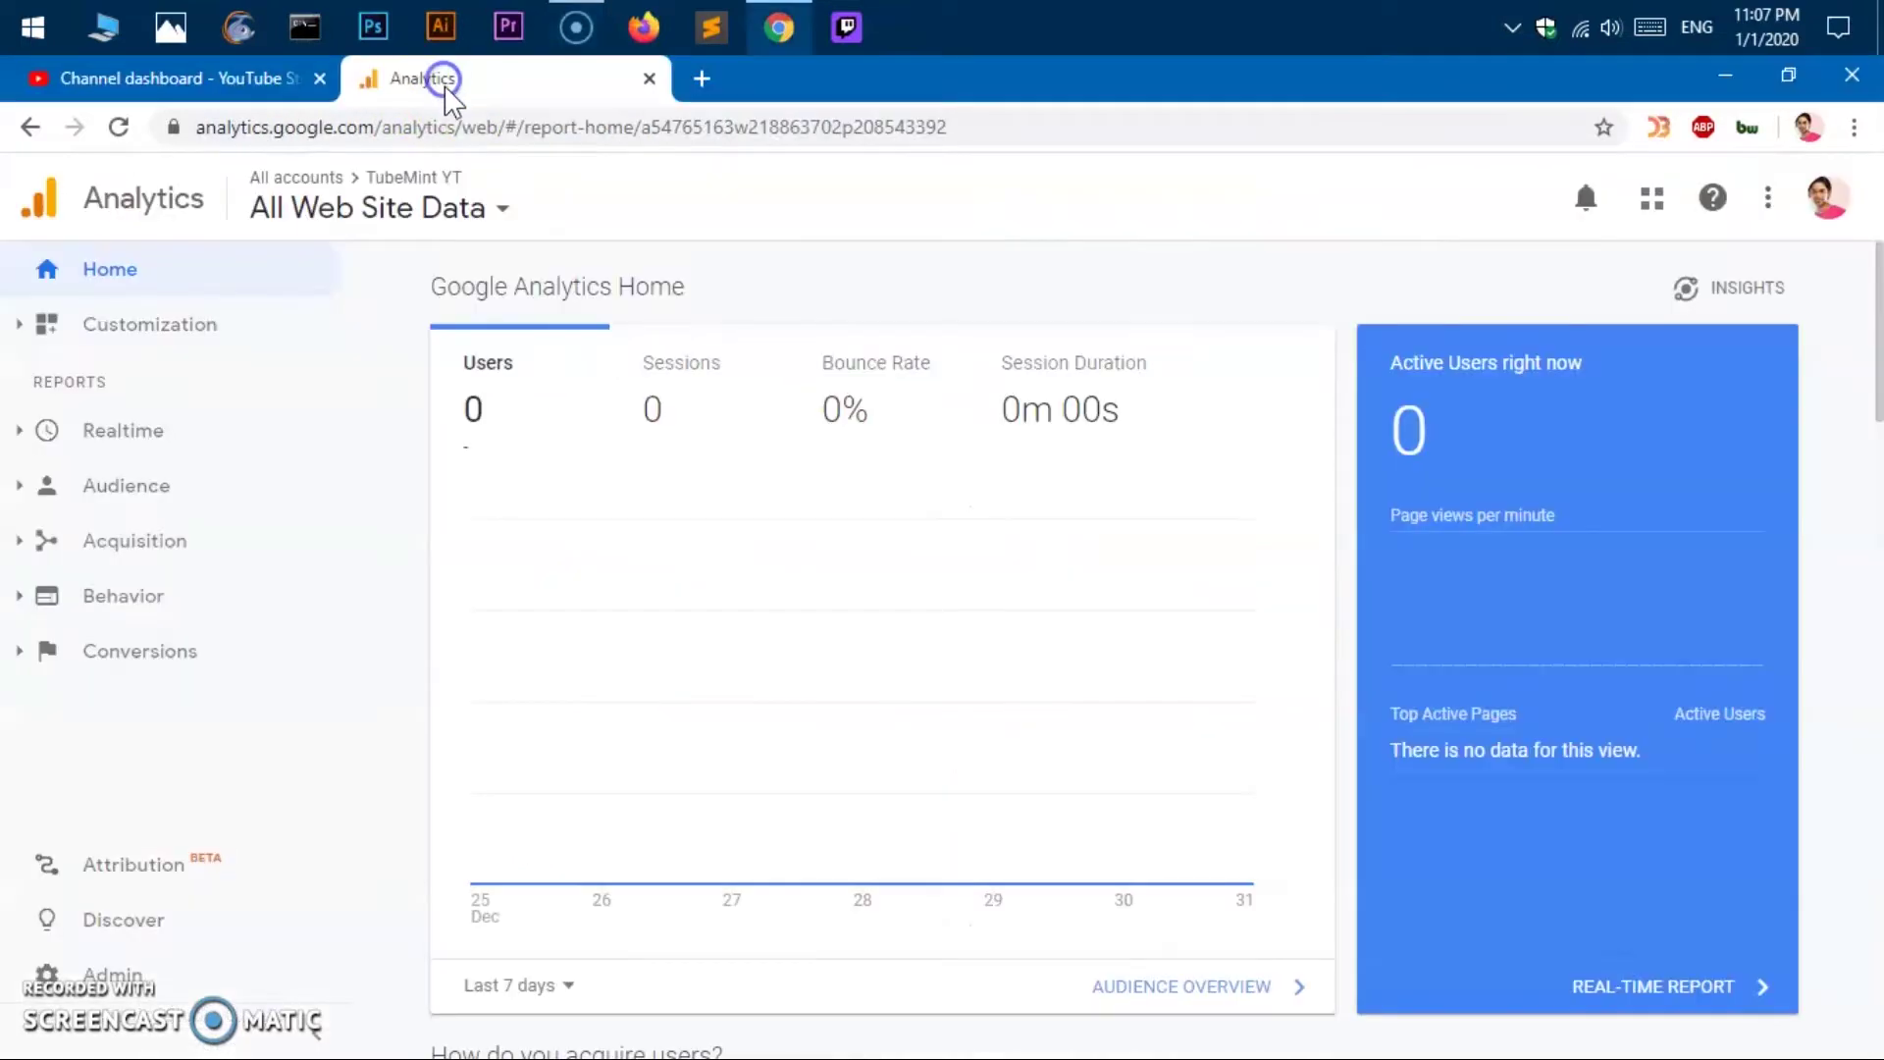
click(228, 85)
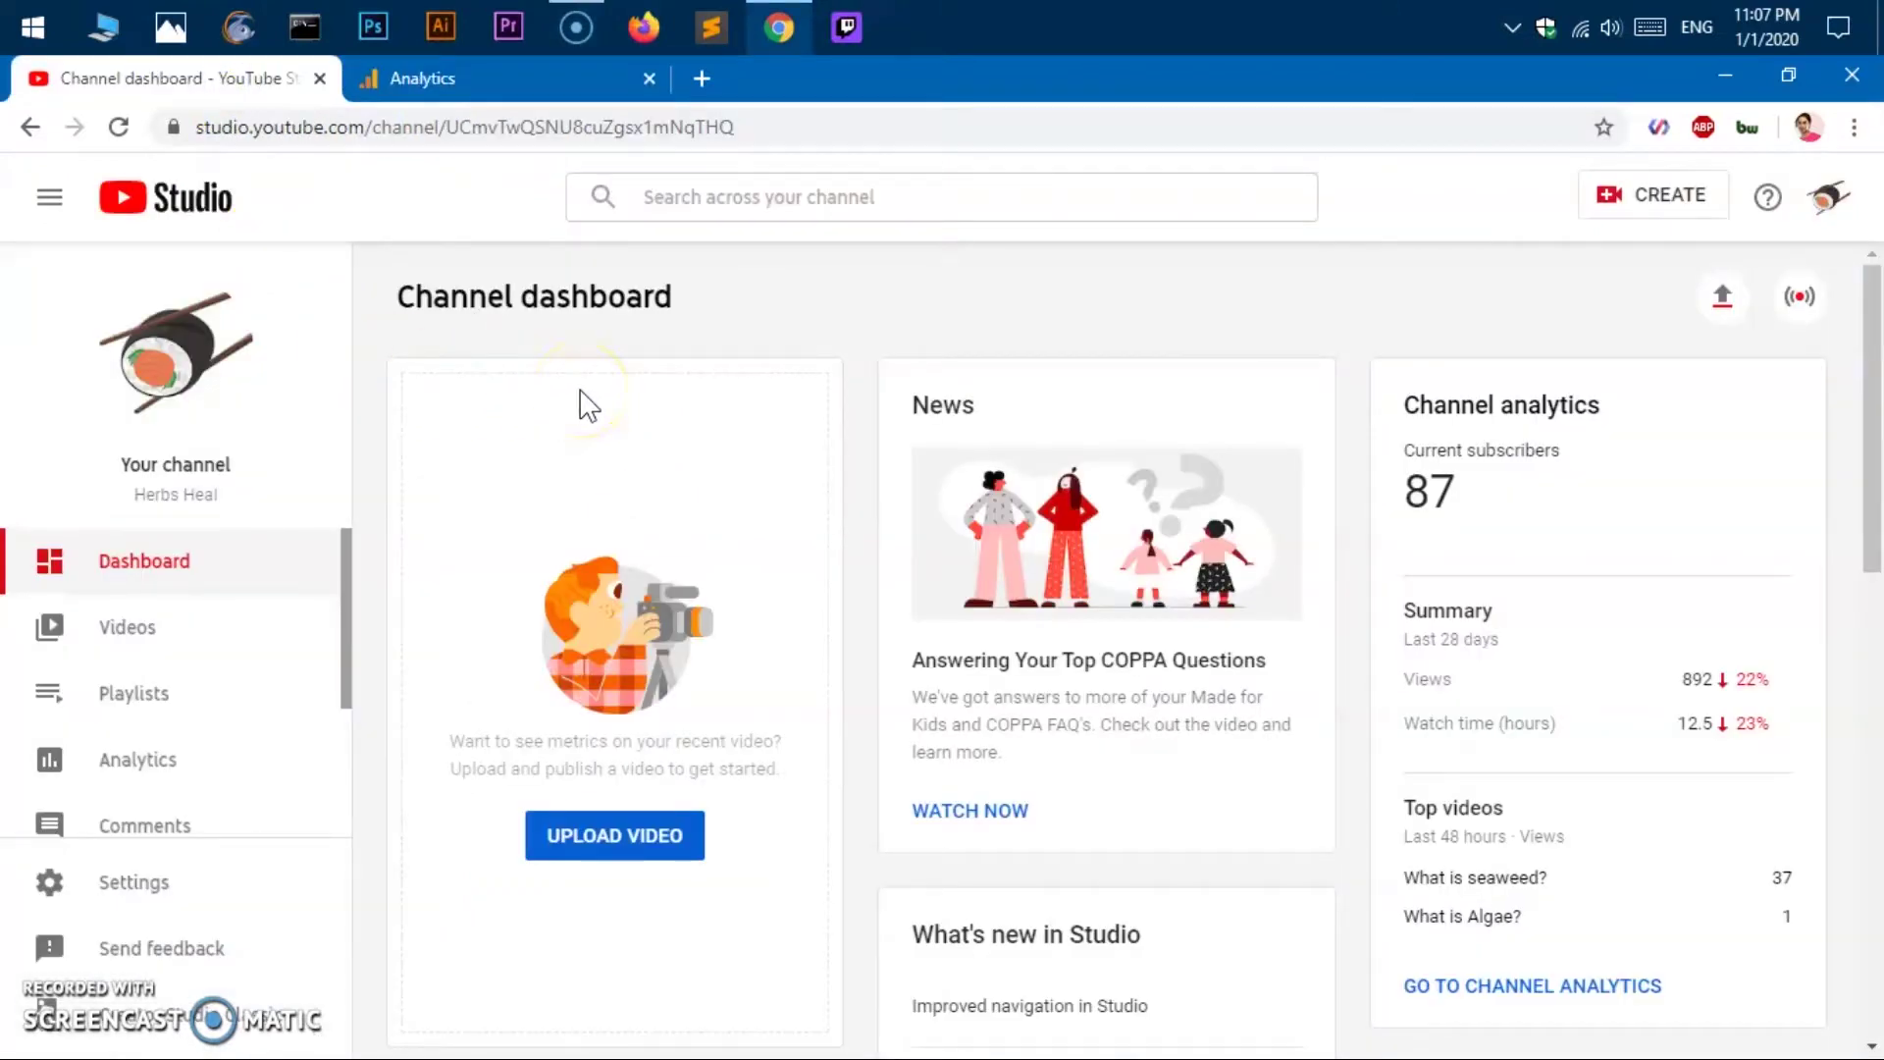
click(491, 69)
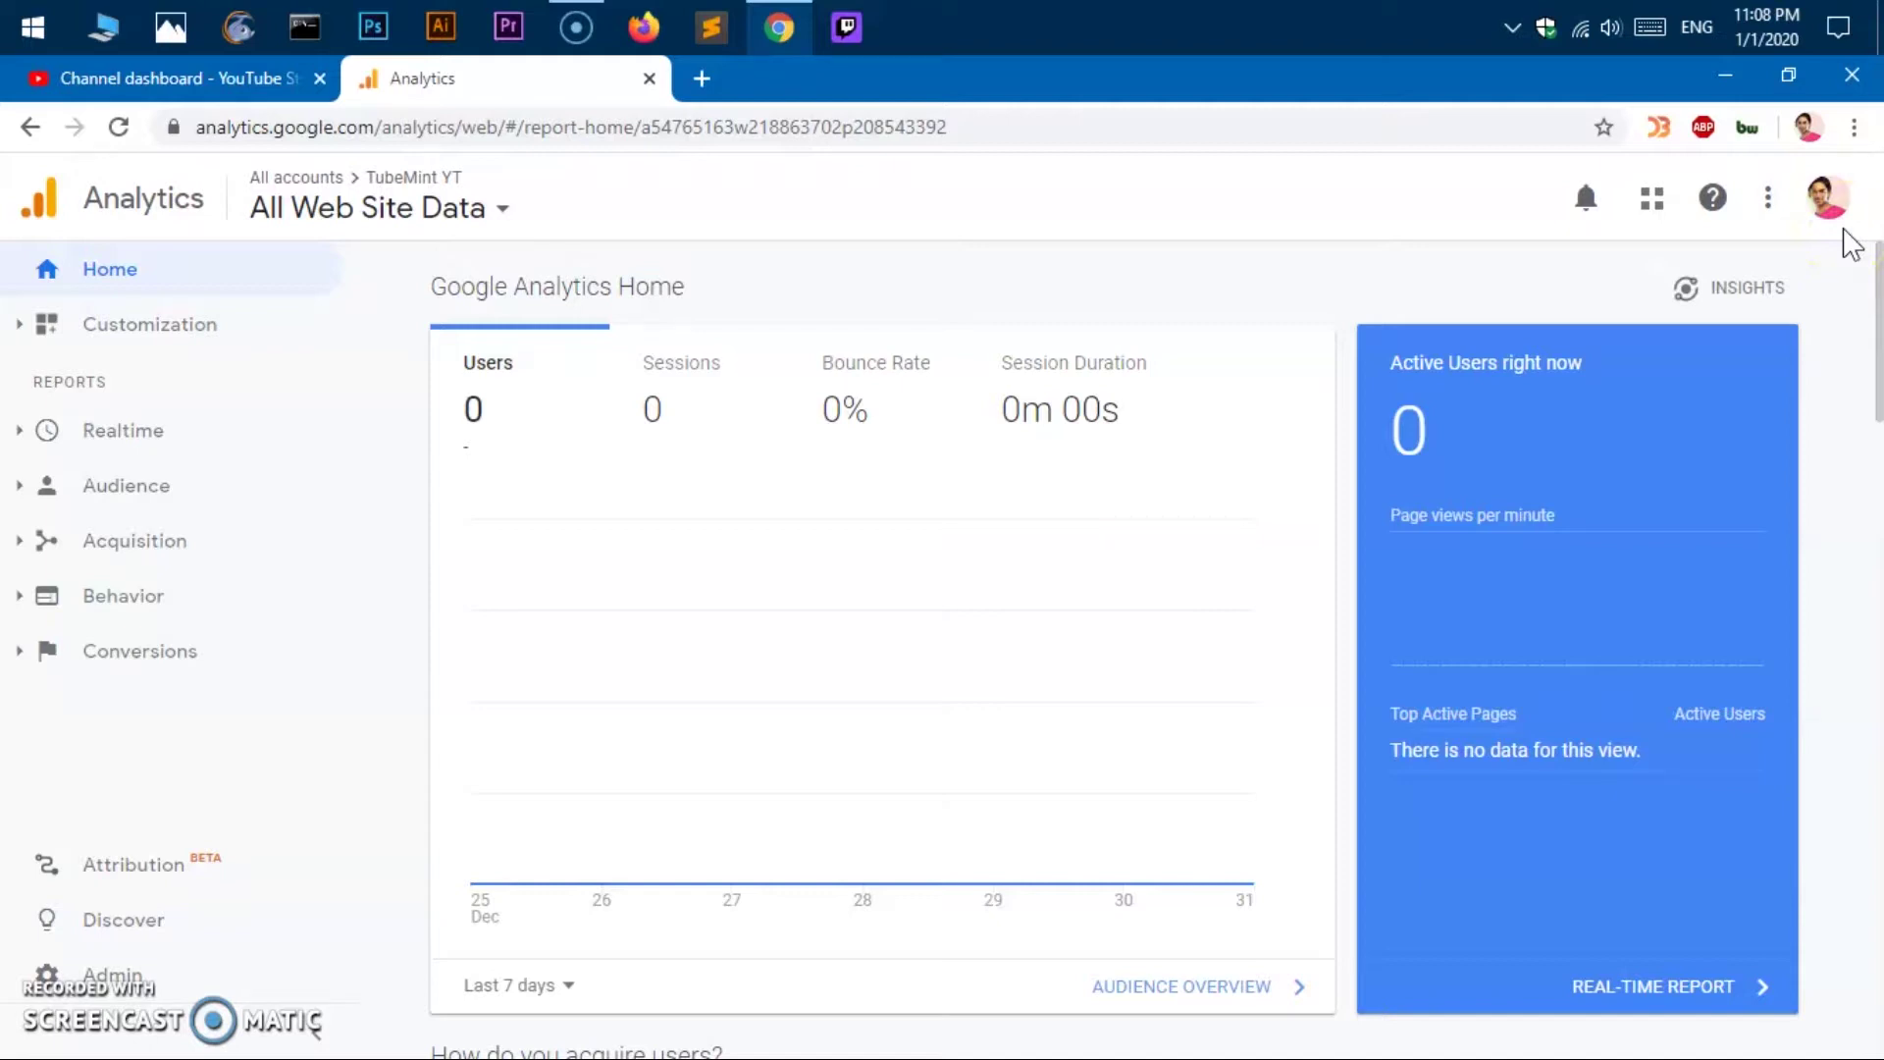
- Reload YouTube Studio at studio.youtube.com from the Studio tab's address bar
click(246, 79)
click(788, 125)
key(BackSpace)
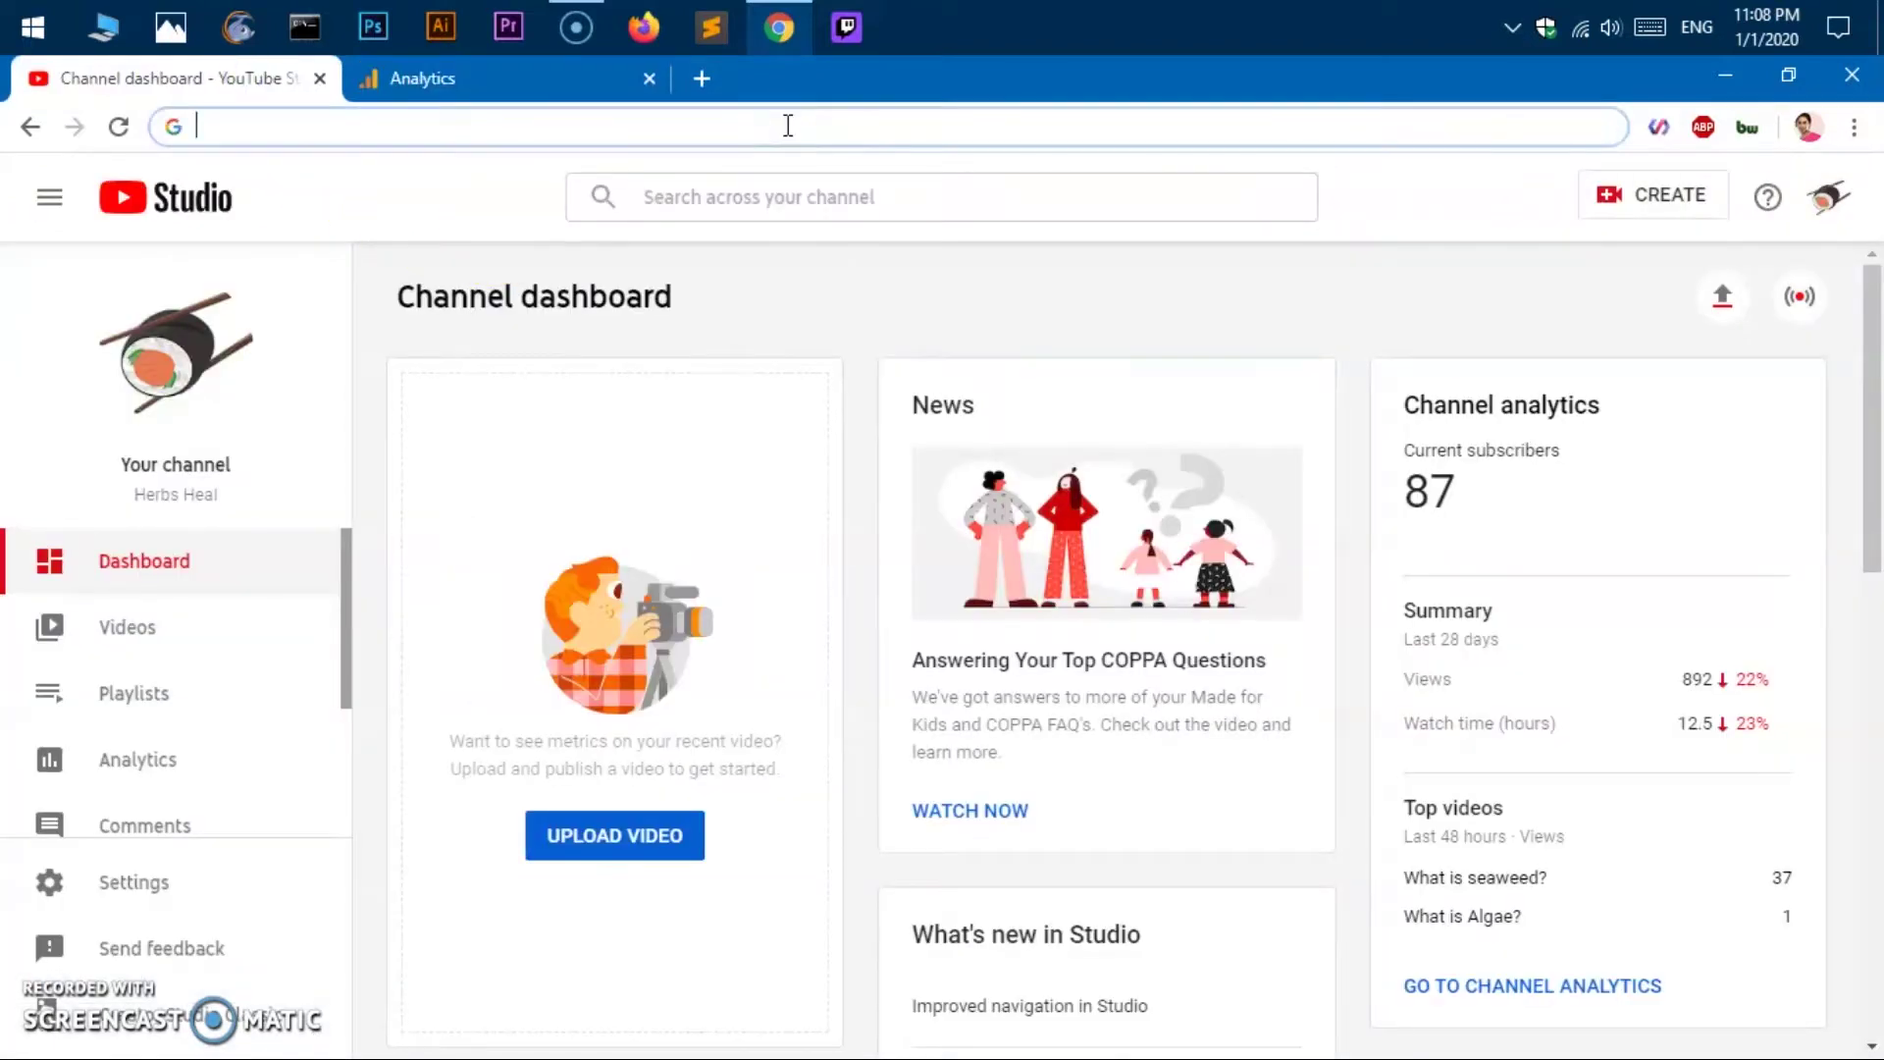
text(s)
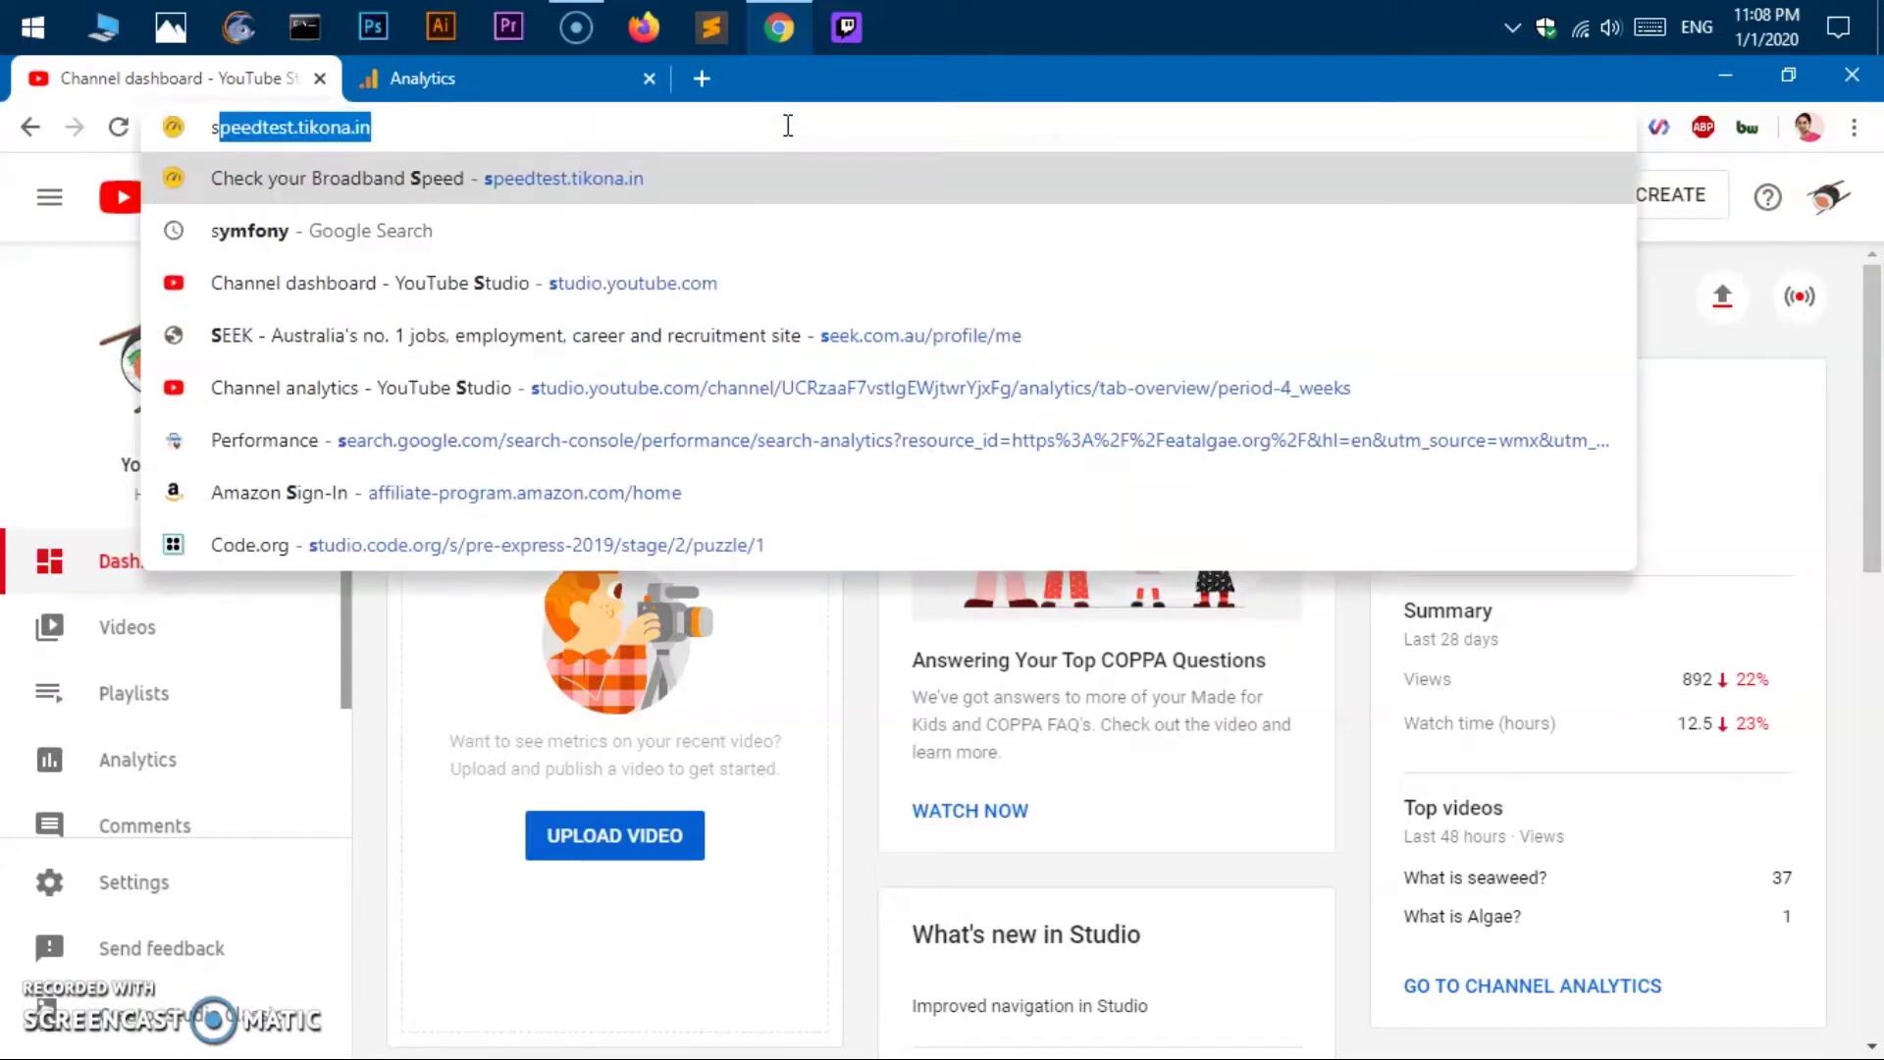
text(tu)
key(Right)
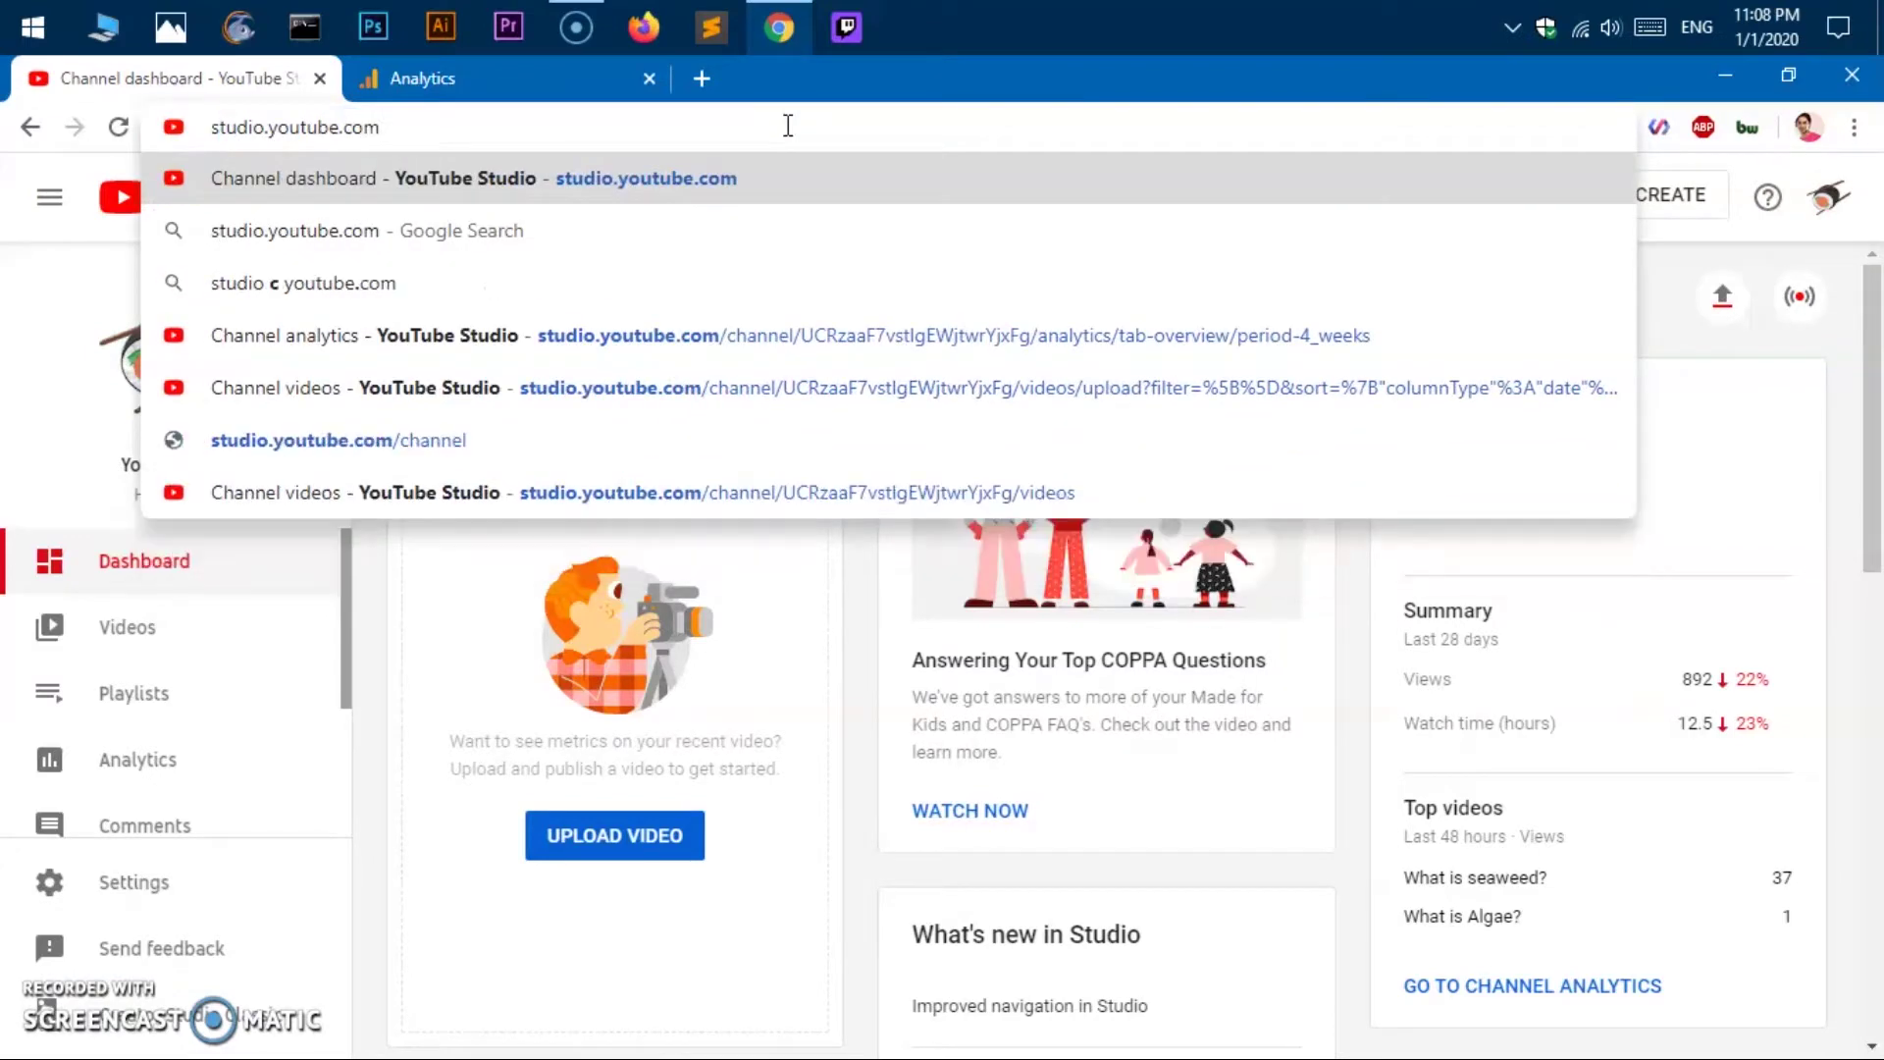
key(Return)
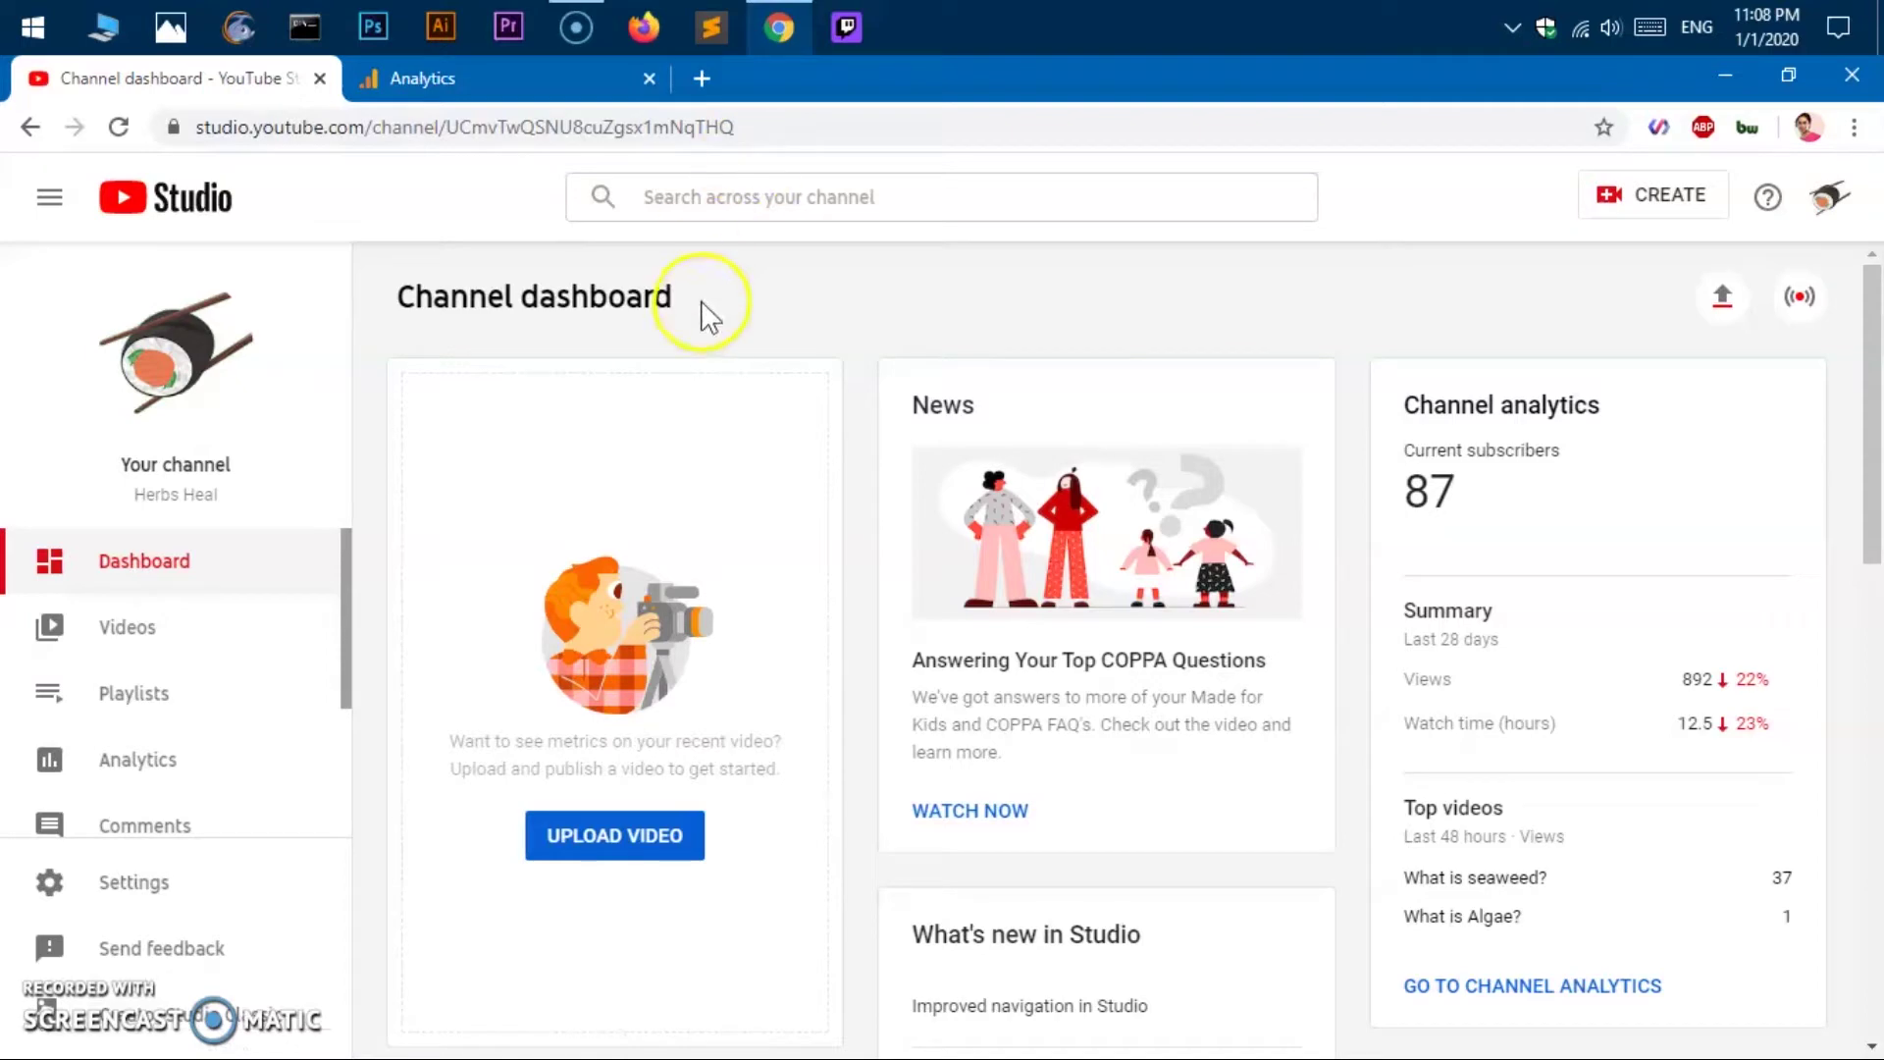
- Check the account menu to confirm Herbs Heal is the signed-in channel
drag(706, 316, 387, 295)
click(989, 299)
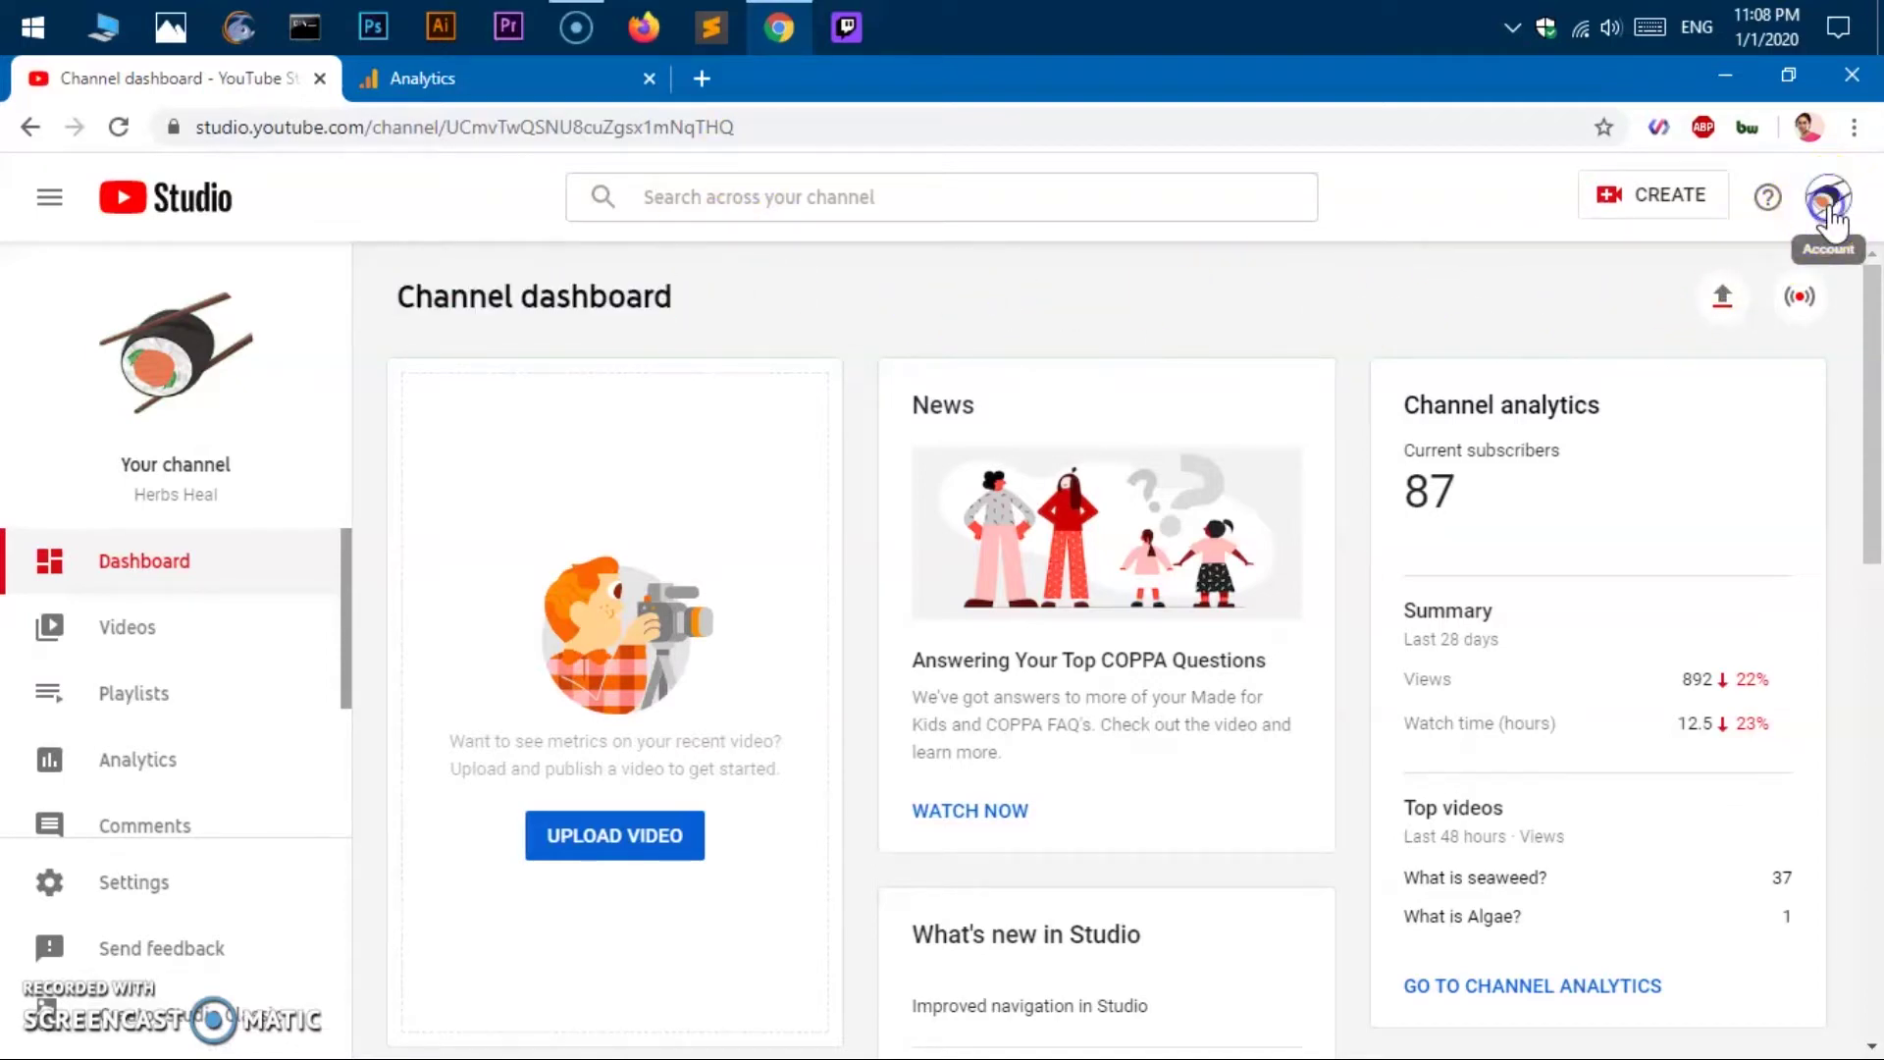
click(1828, 206)
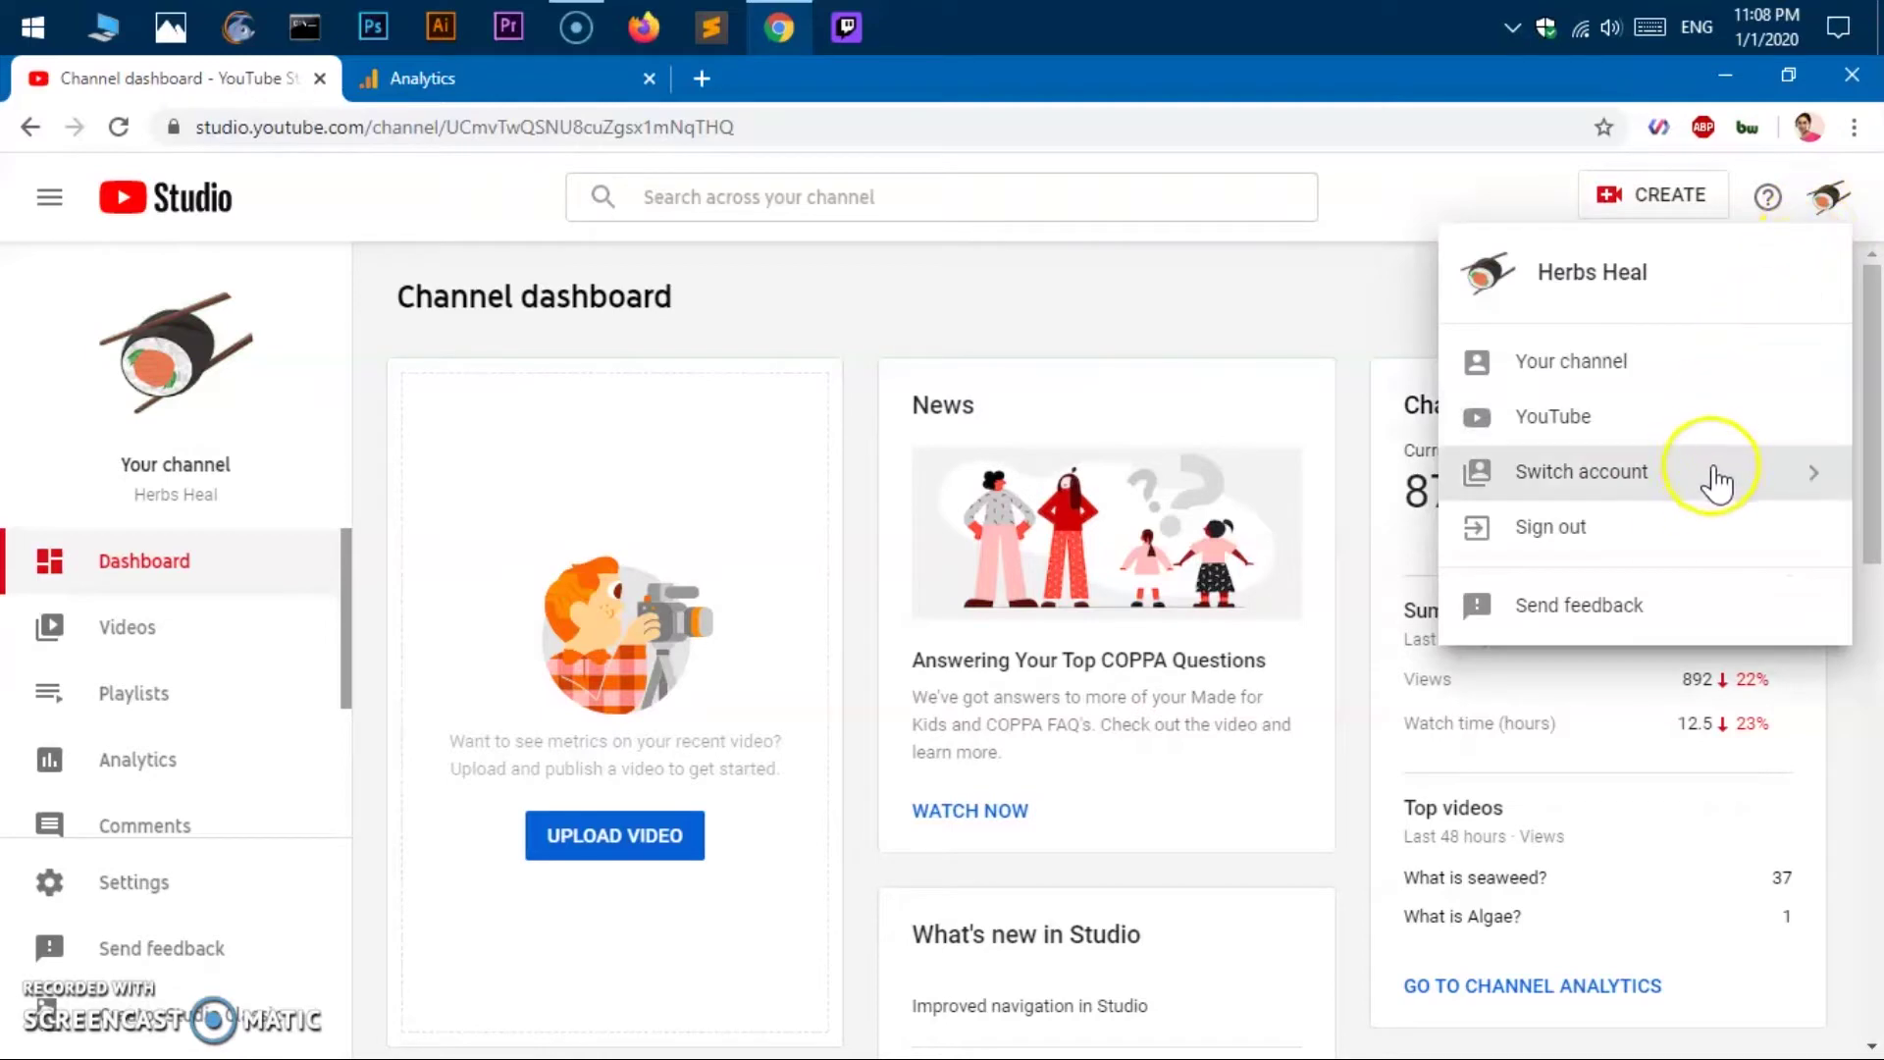
click(1205, 313)
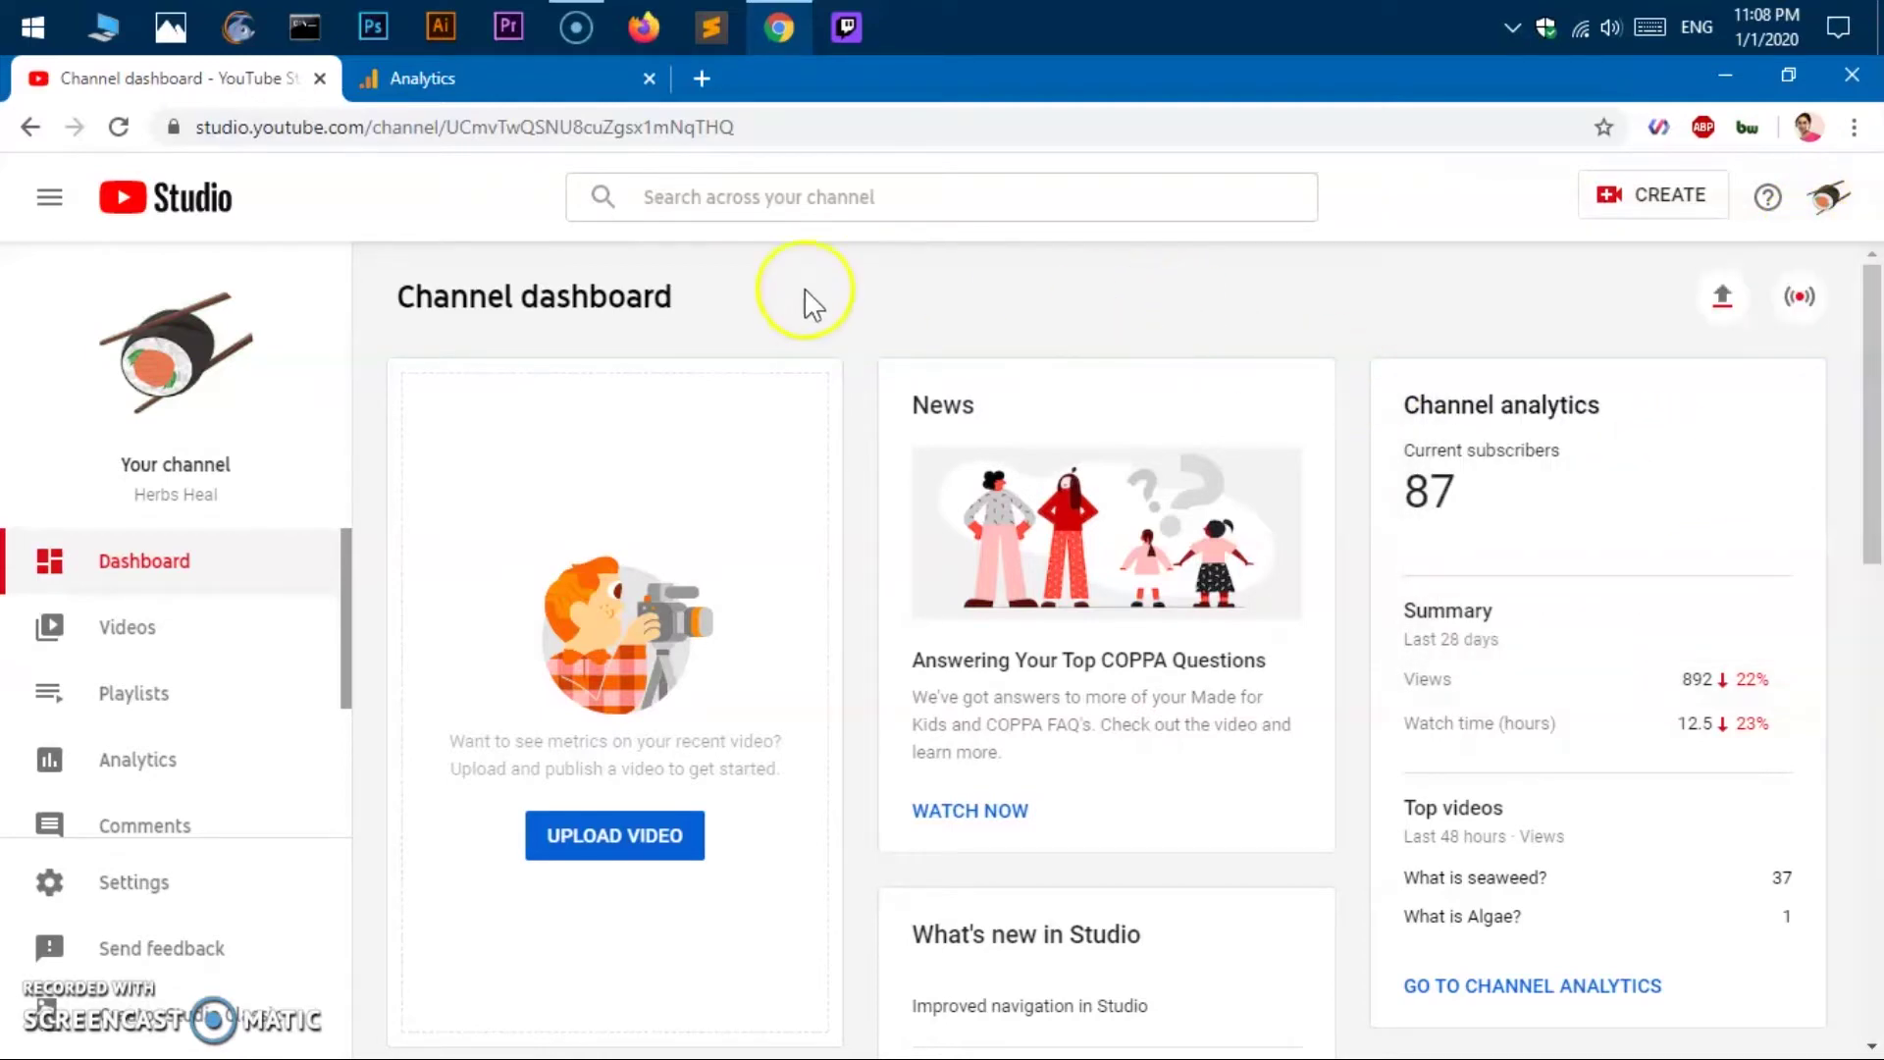
mouse_move(174, 353)
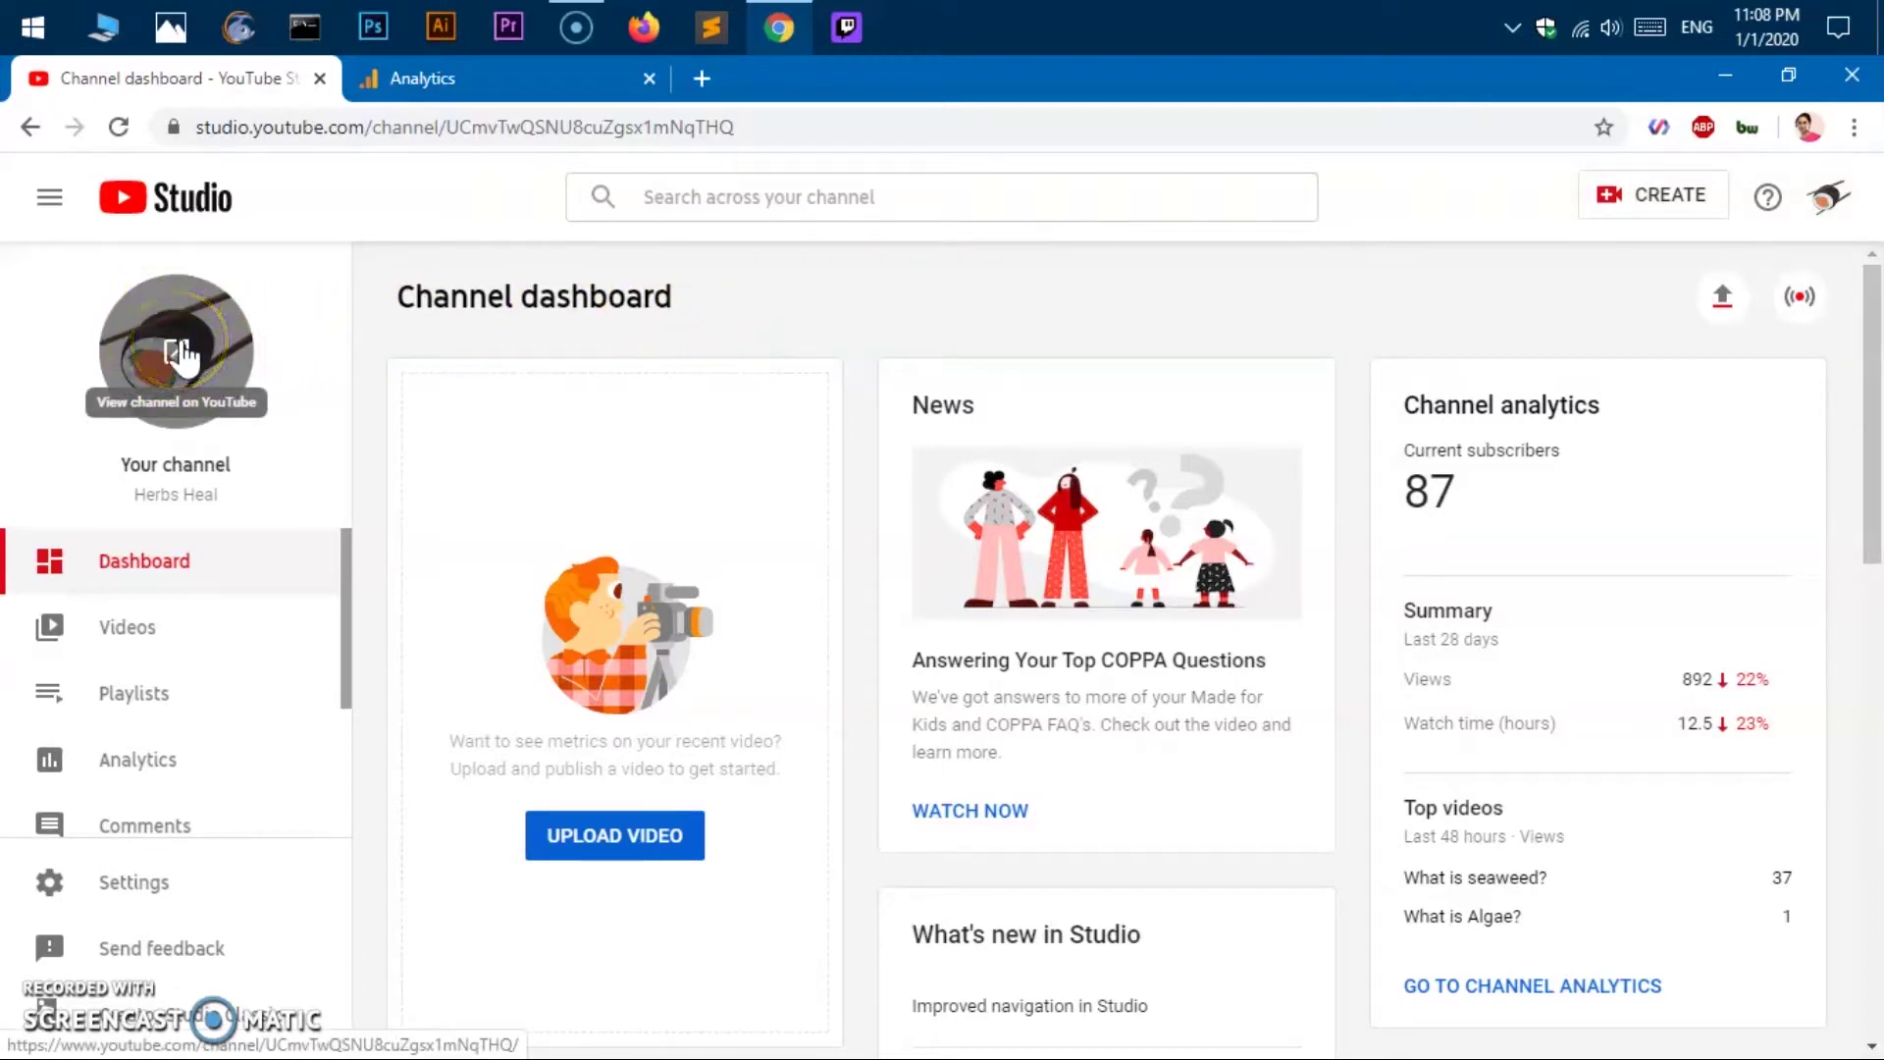
- Open the Herbs Heal channel page on YouTube and copy its web address
click(179, 353)
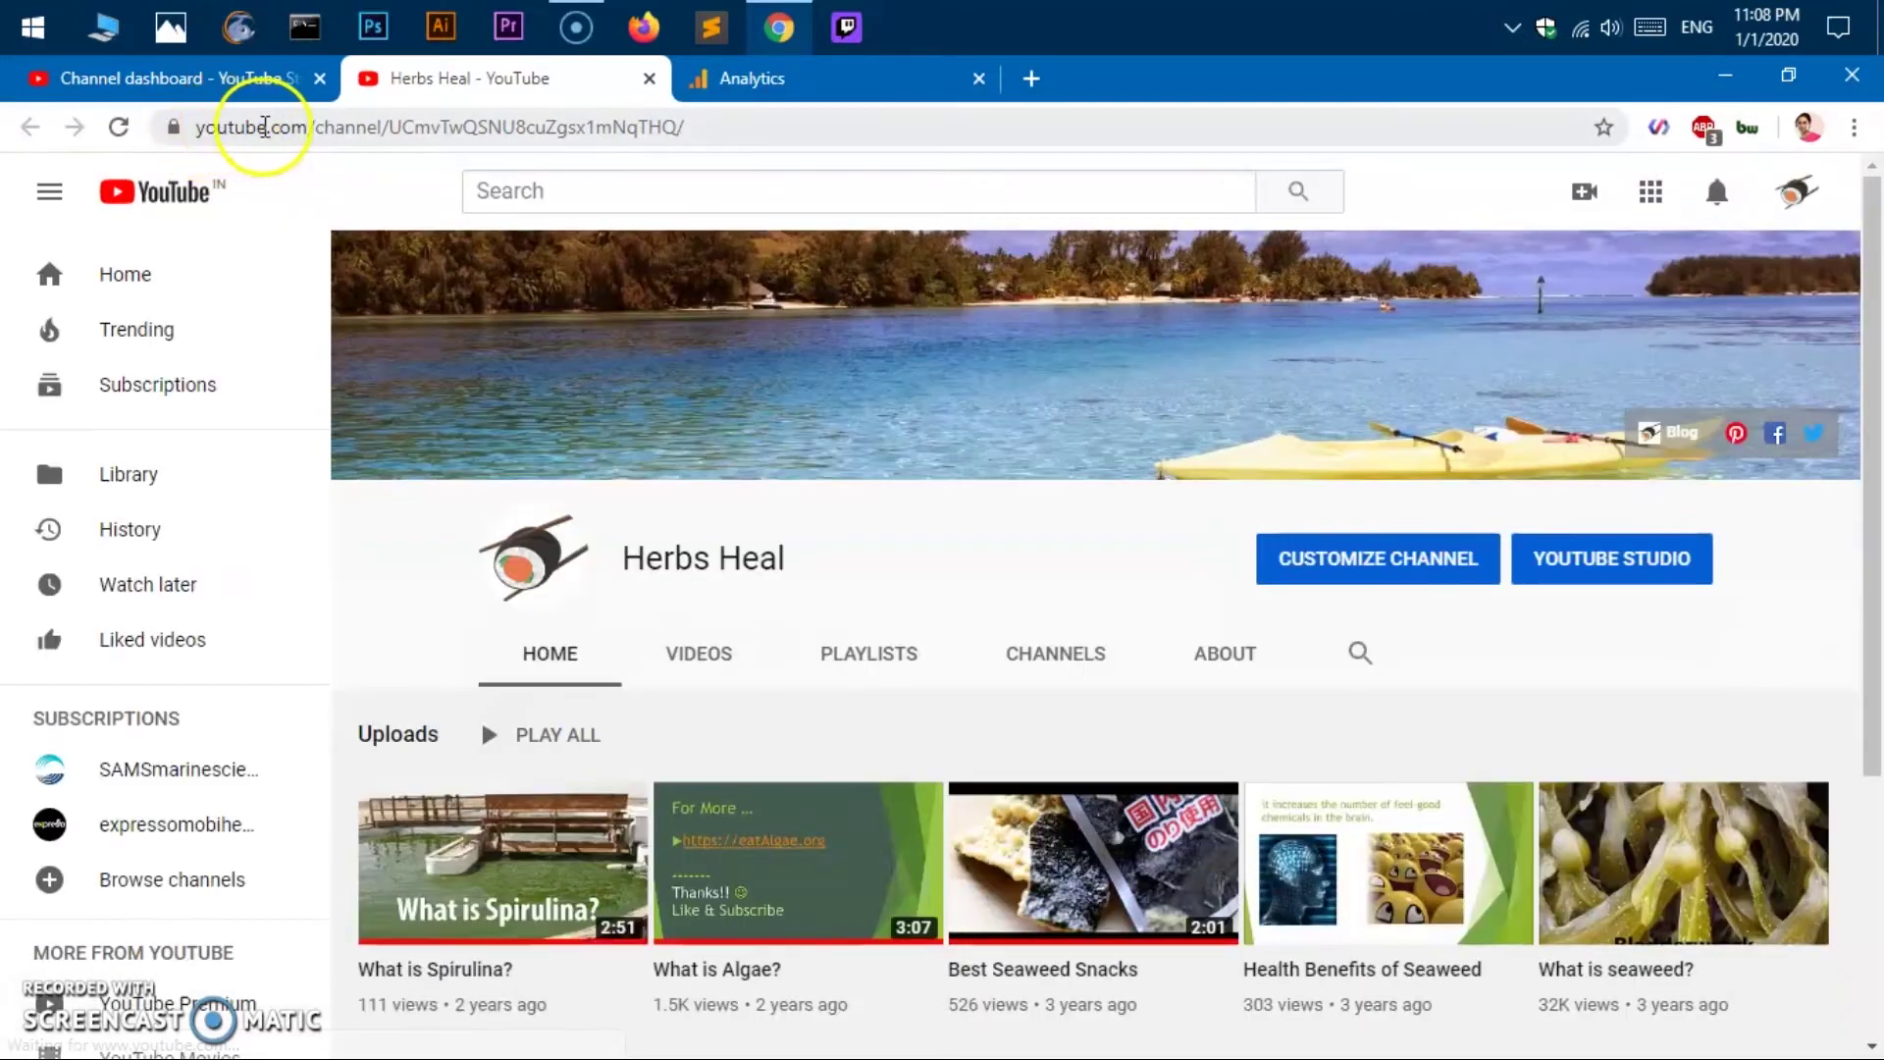
click(368, 127)
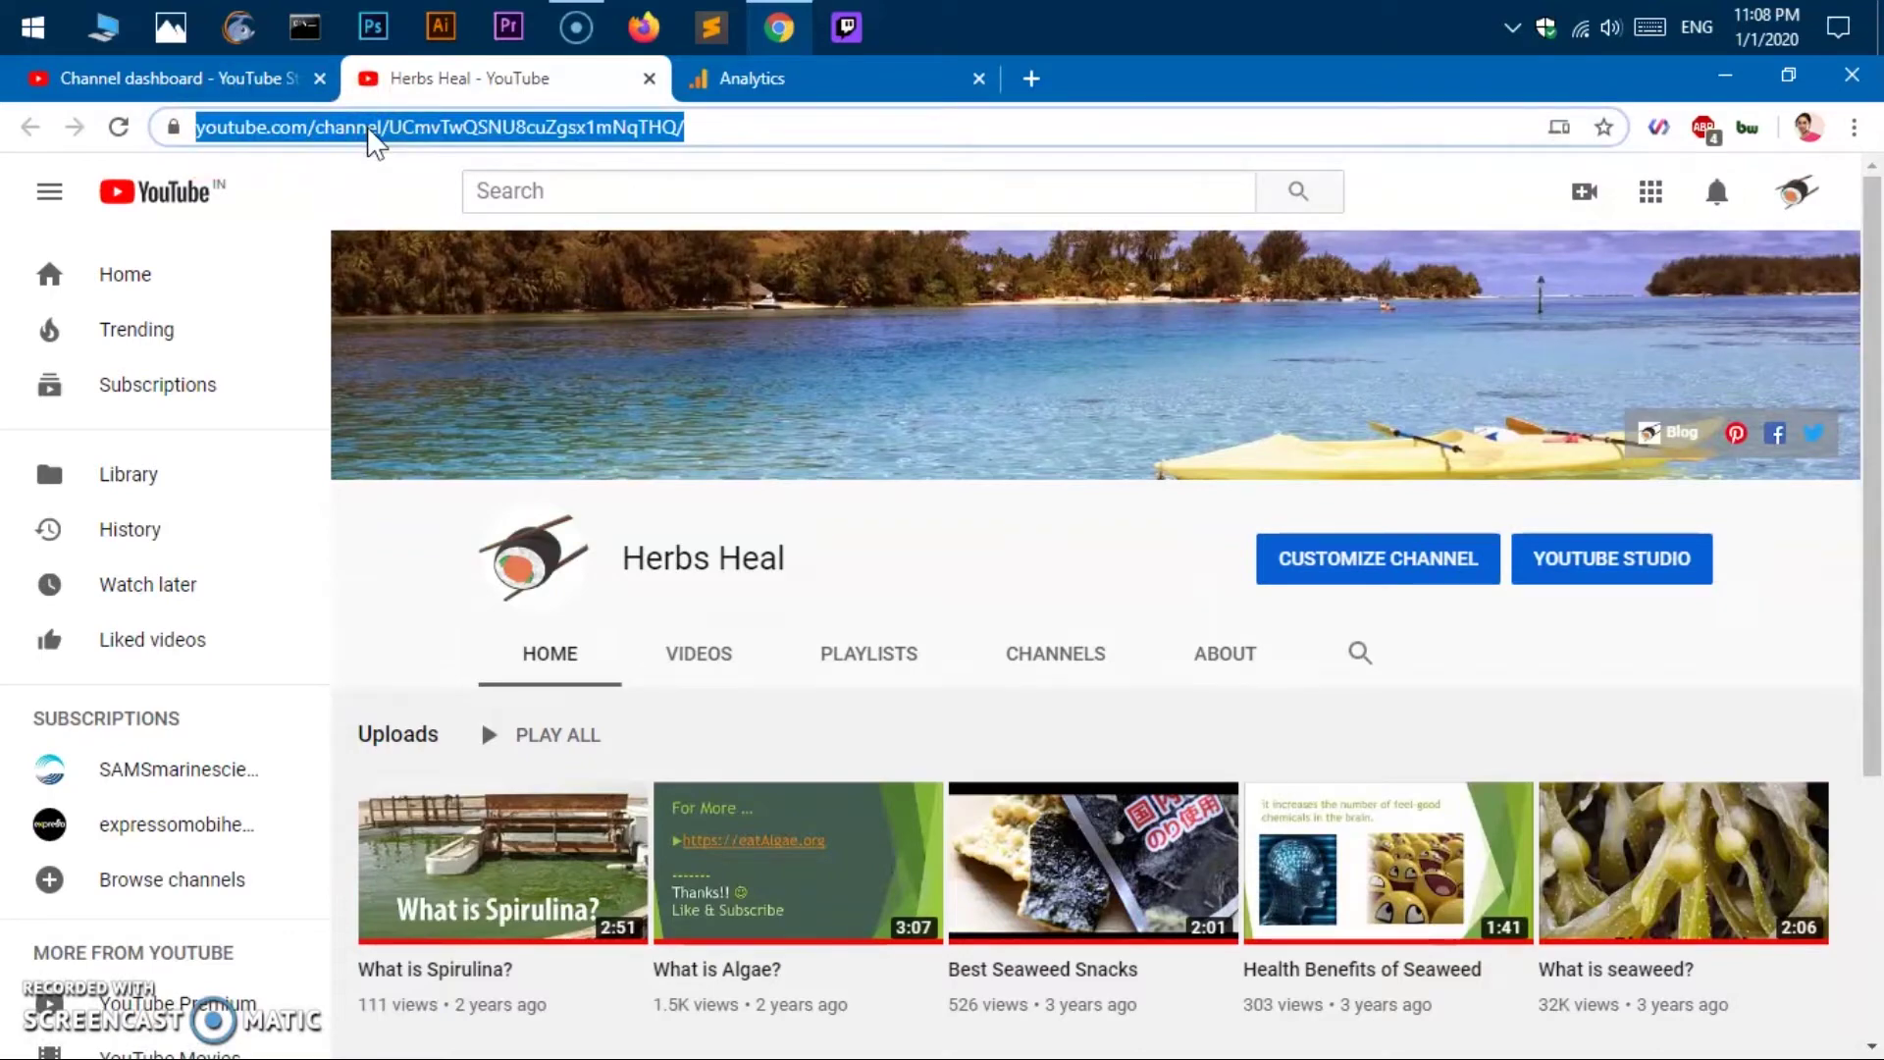
click(270, 80)
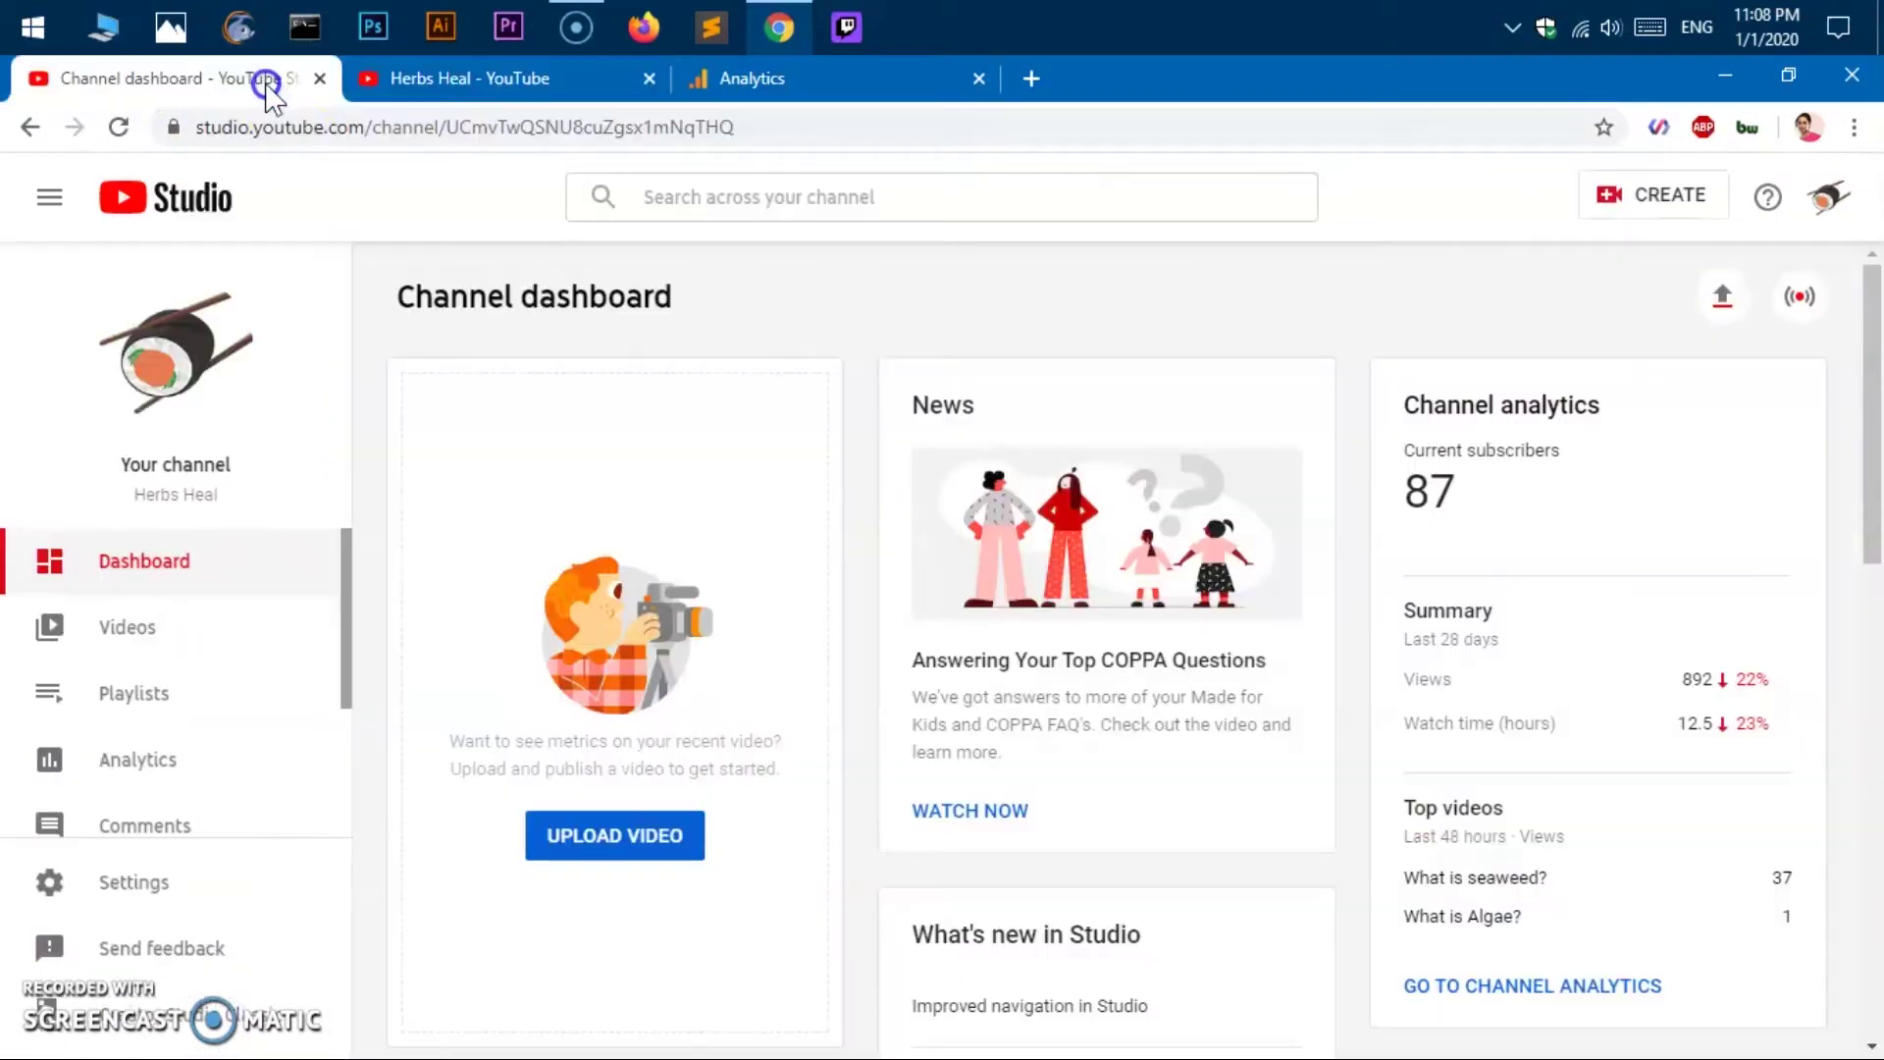
click(381, 83)
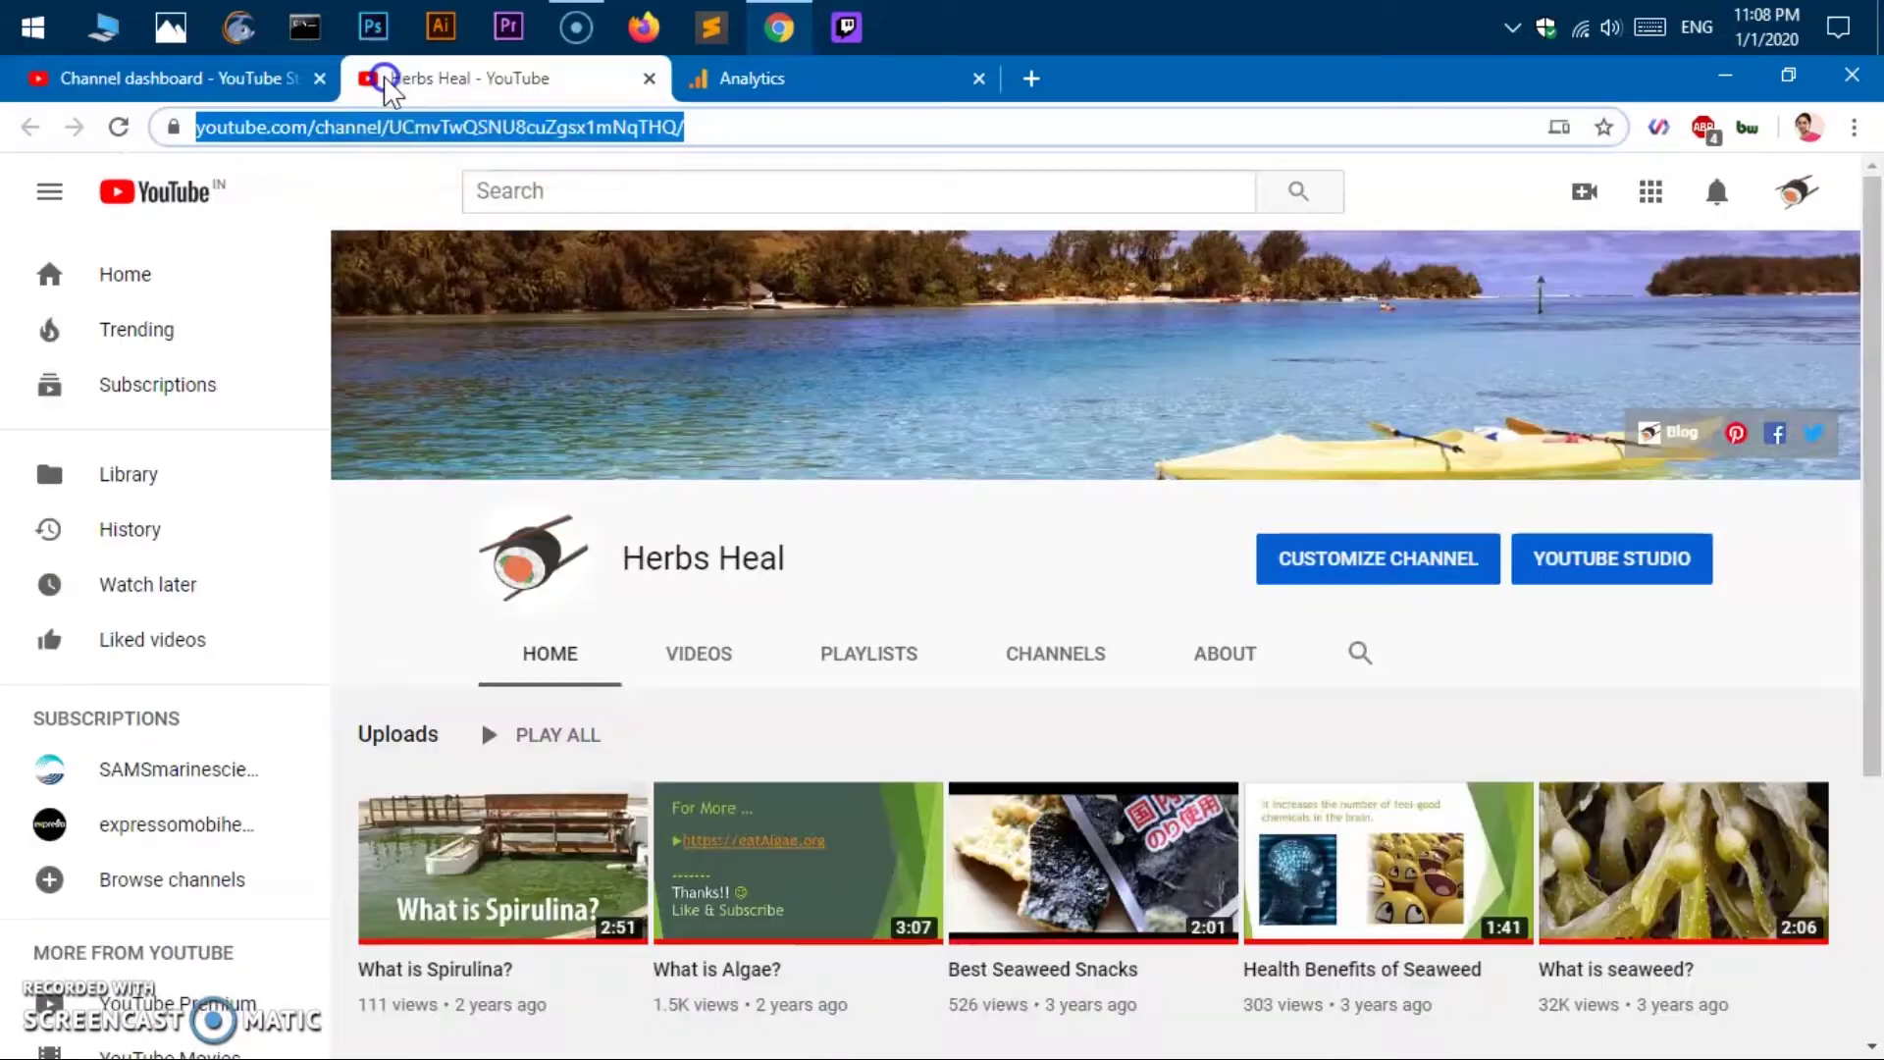
right_click(565, 131)
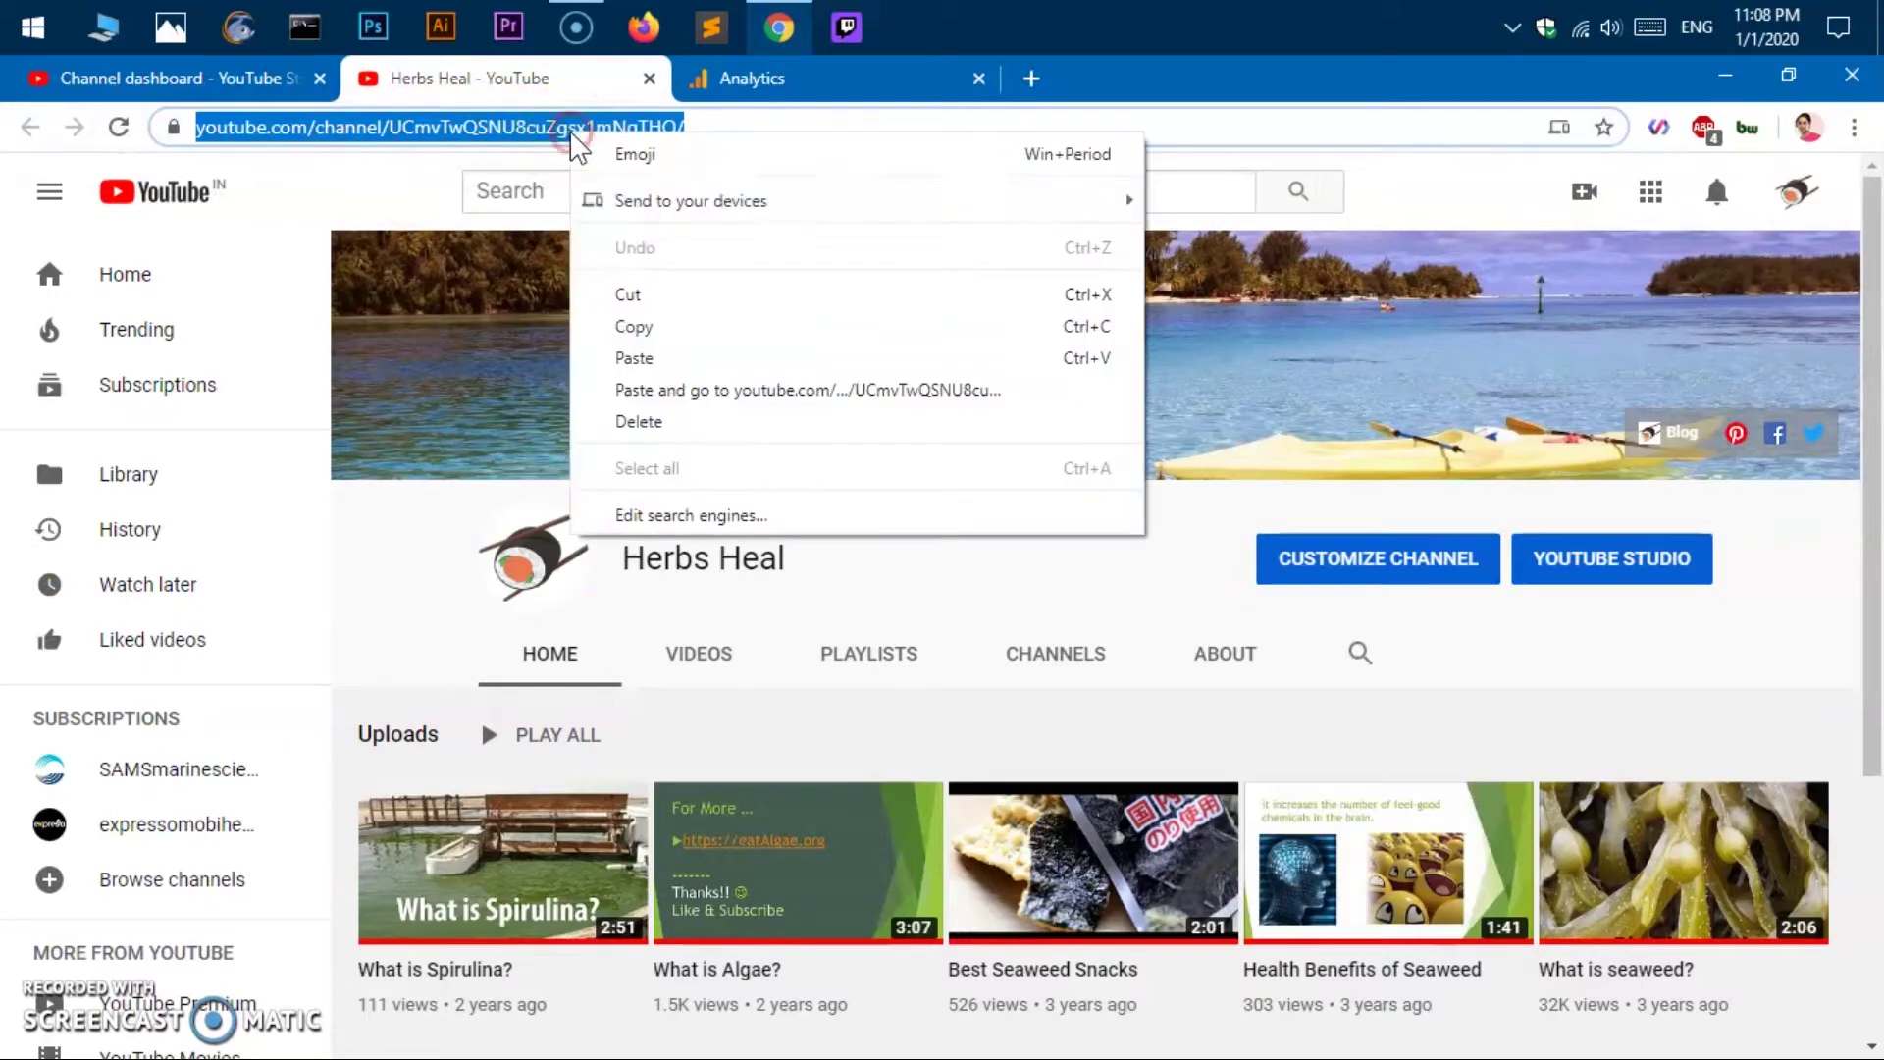
click(646, 327)
click(754, 86)
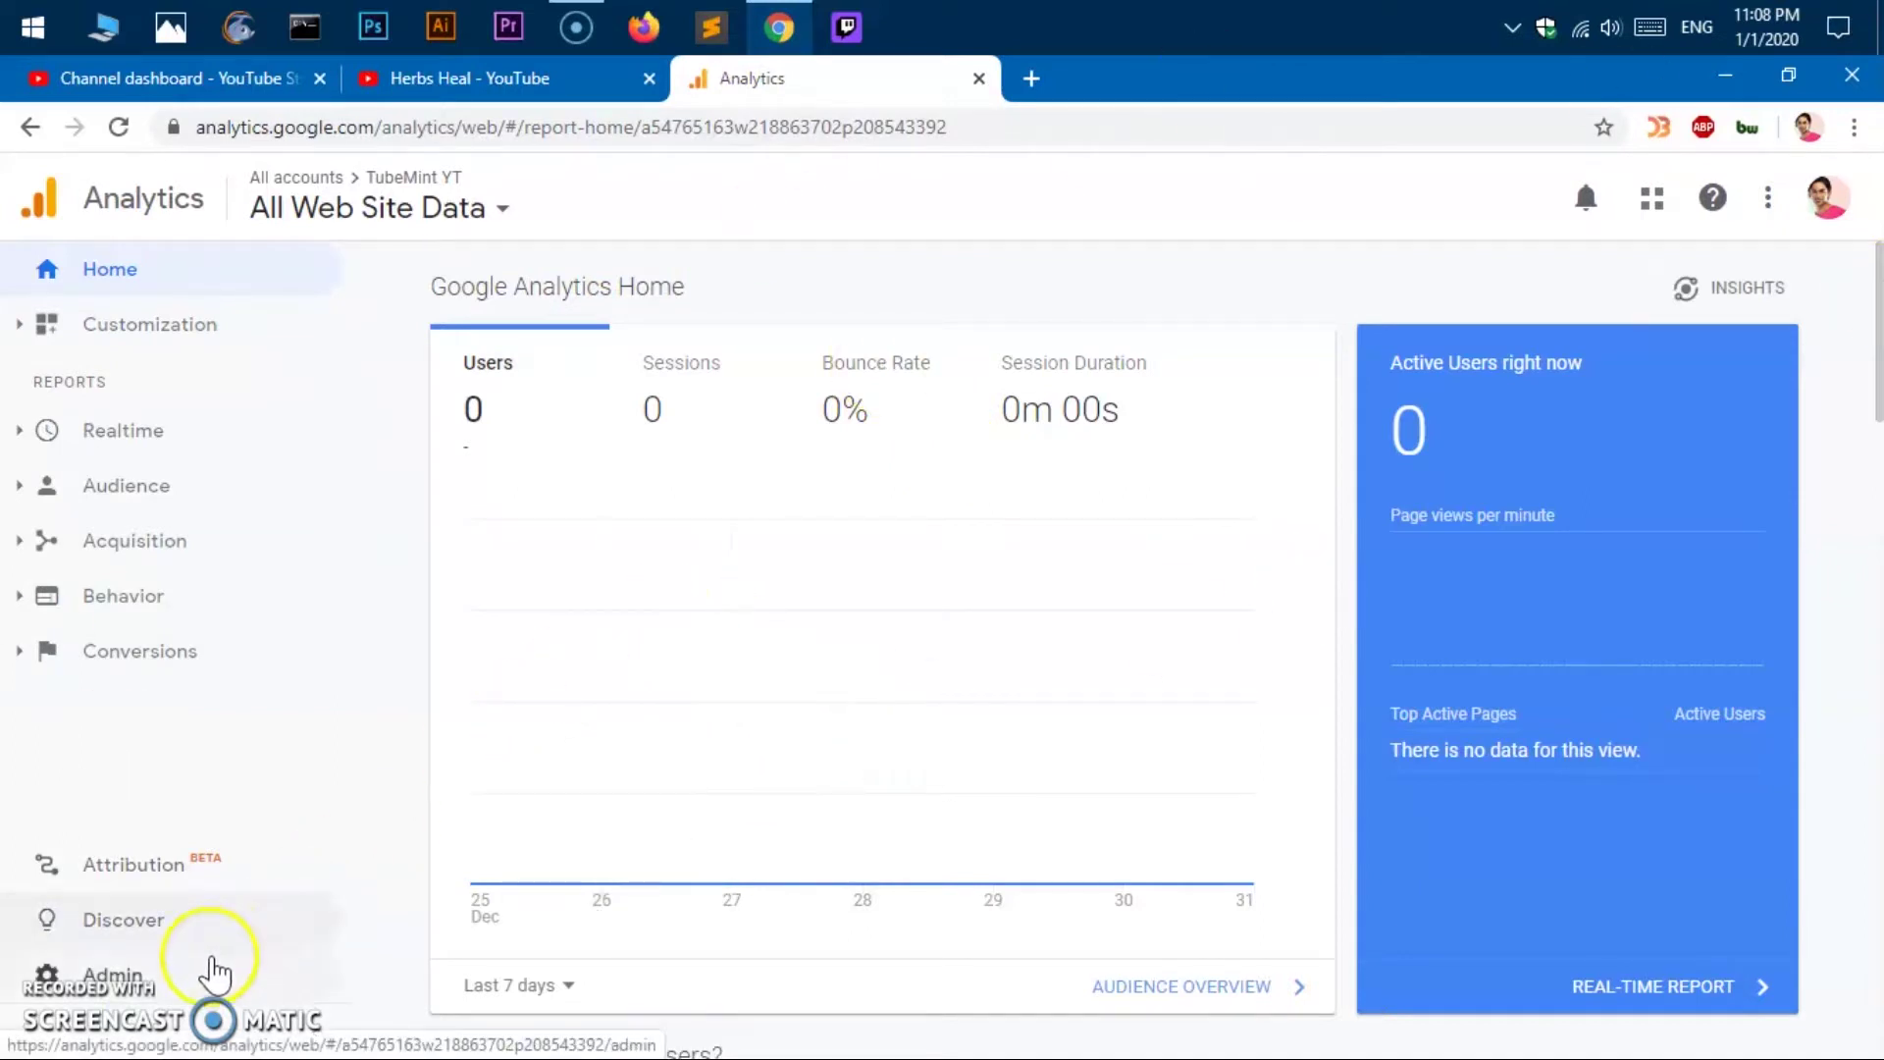
- Open Admin in Google Analytics and choose the TubeMint YT account for a new property
click(59, 992)
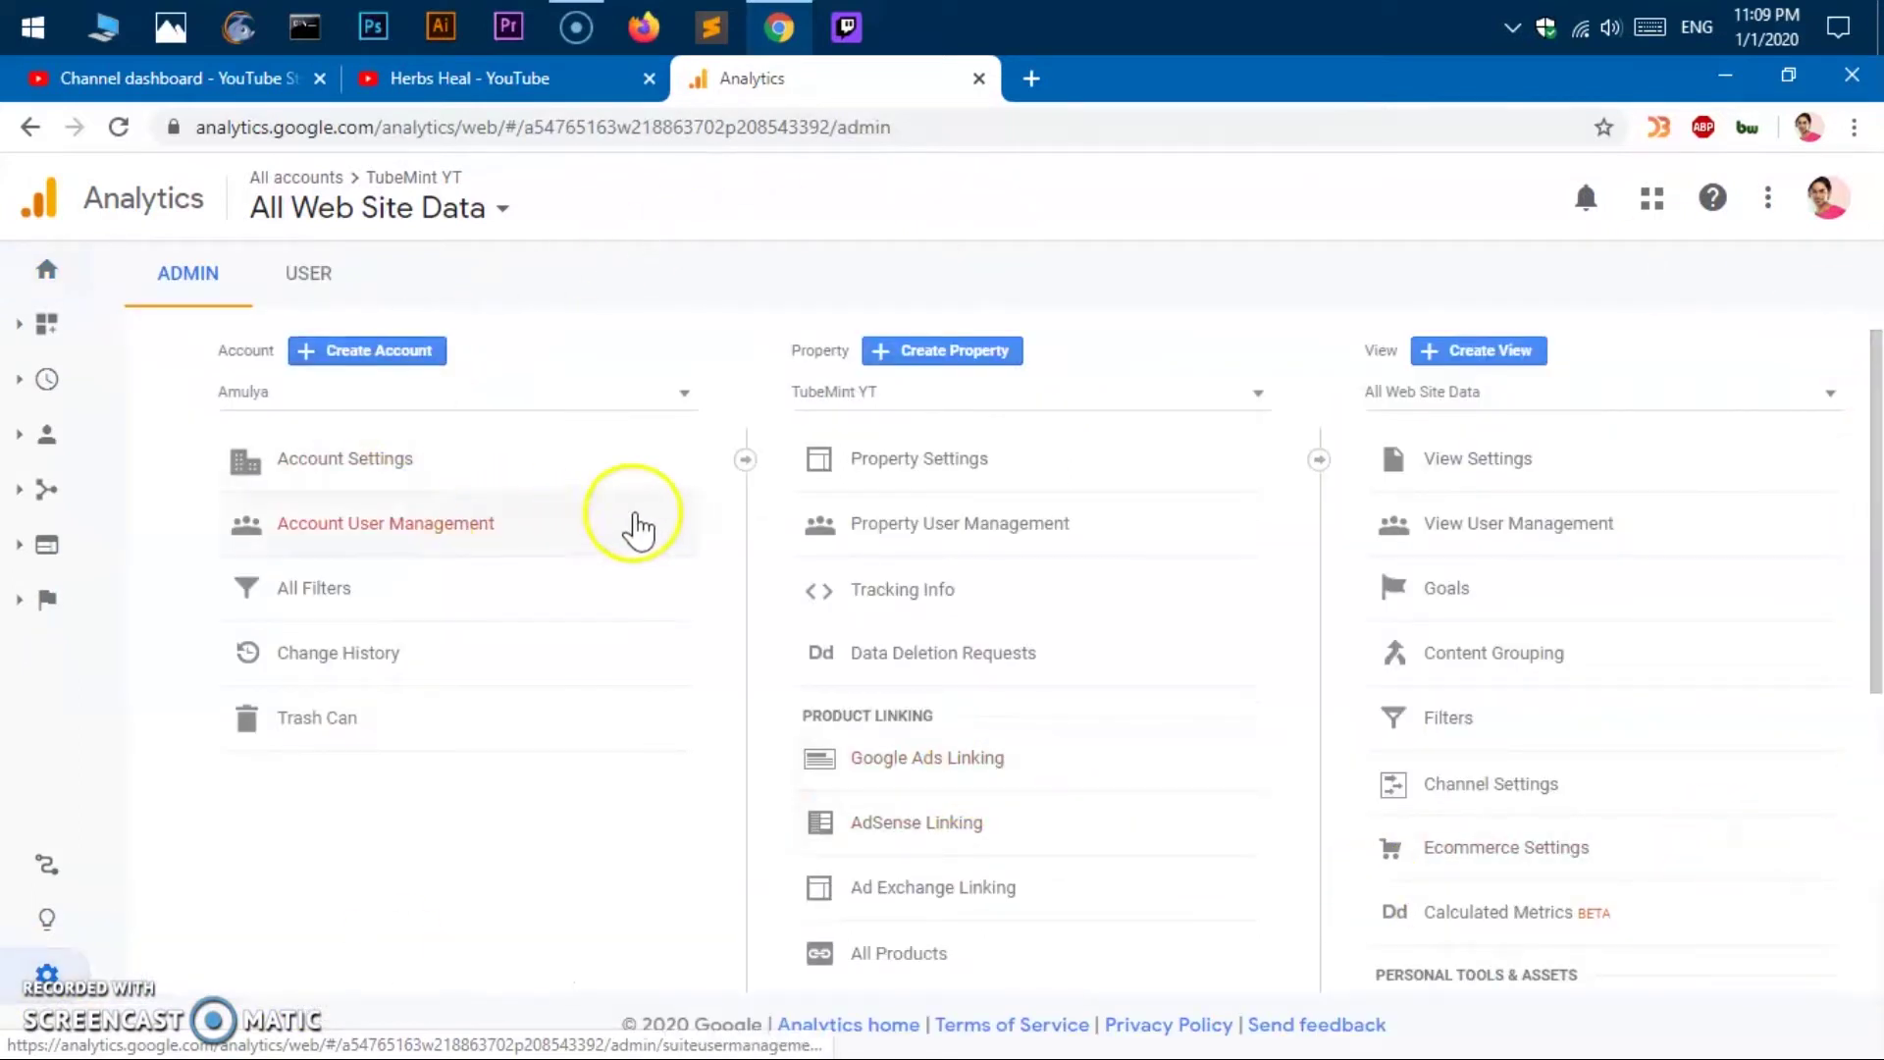
click(667, 396)
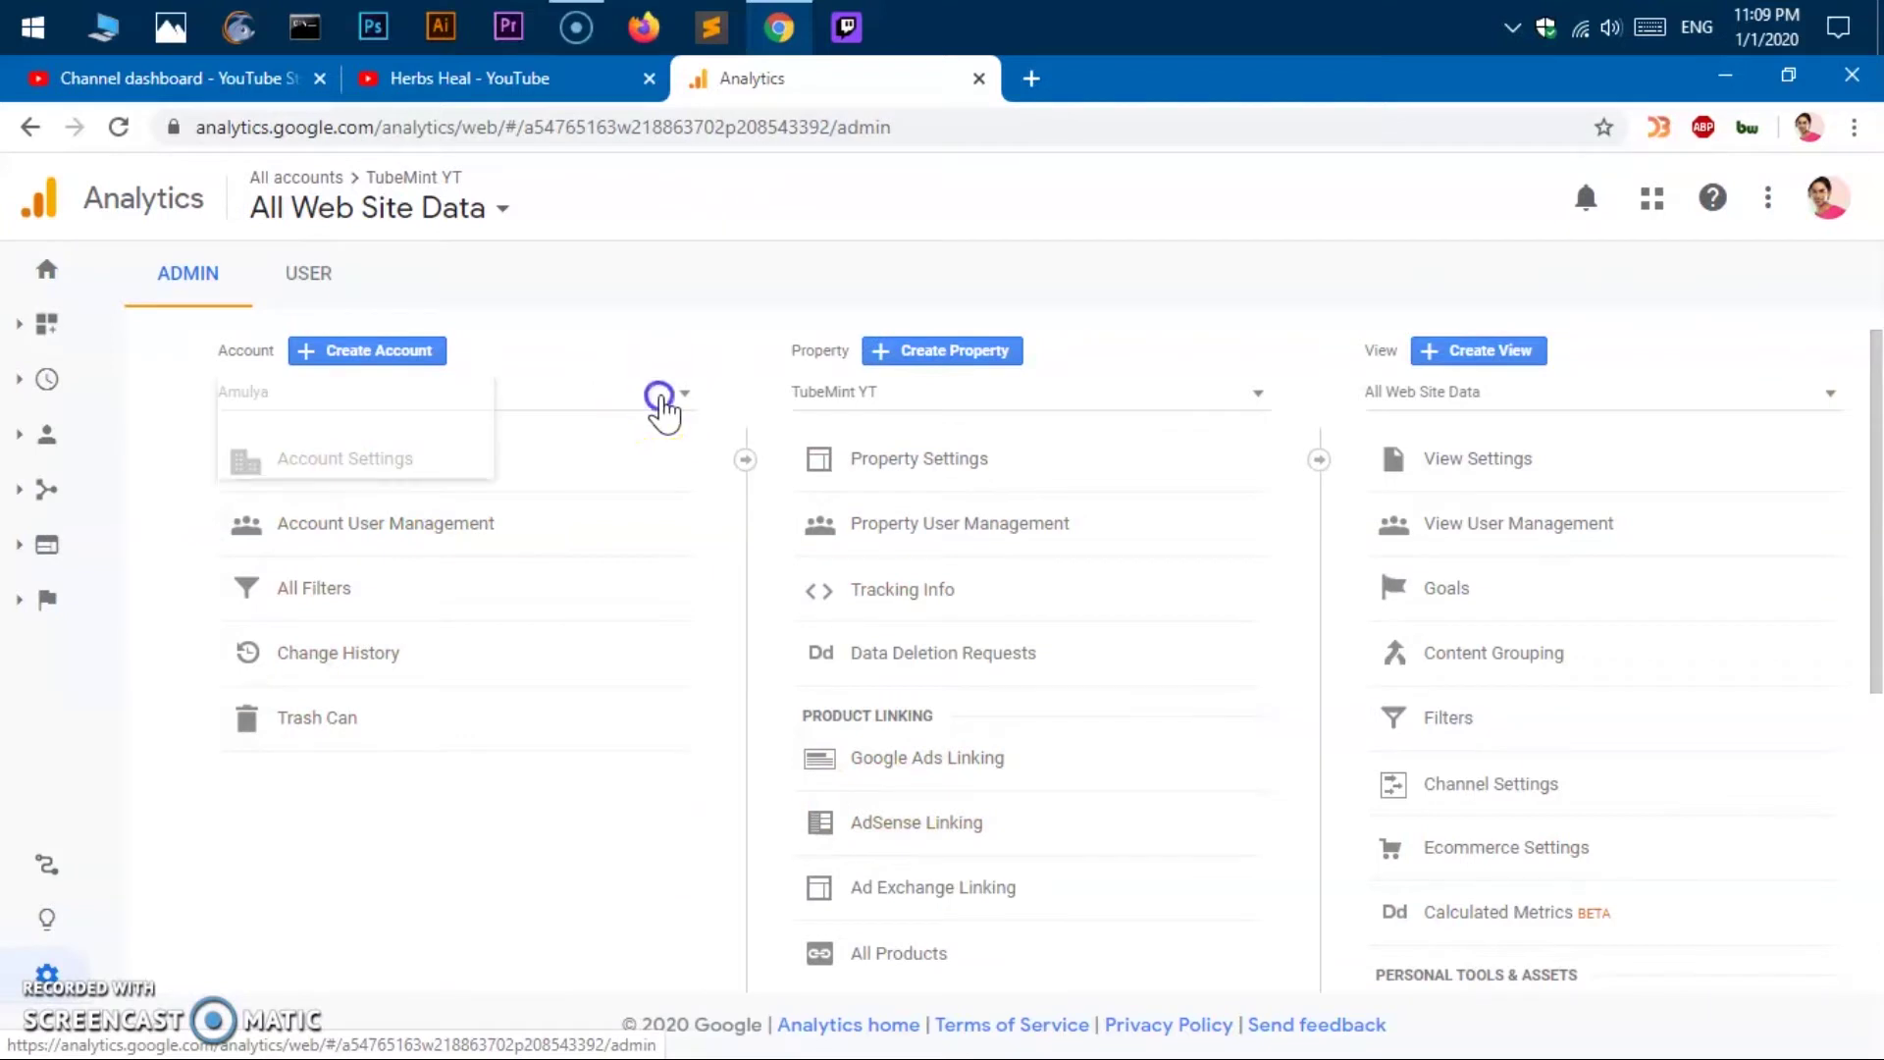
click(260, 478)
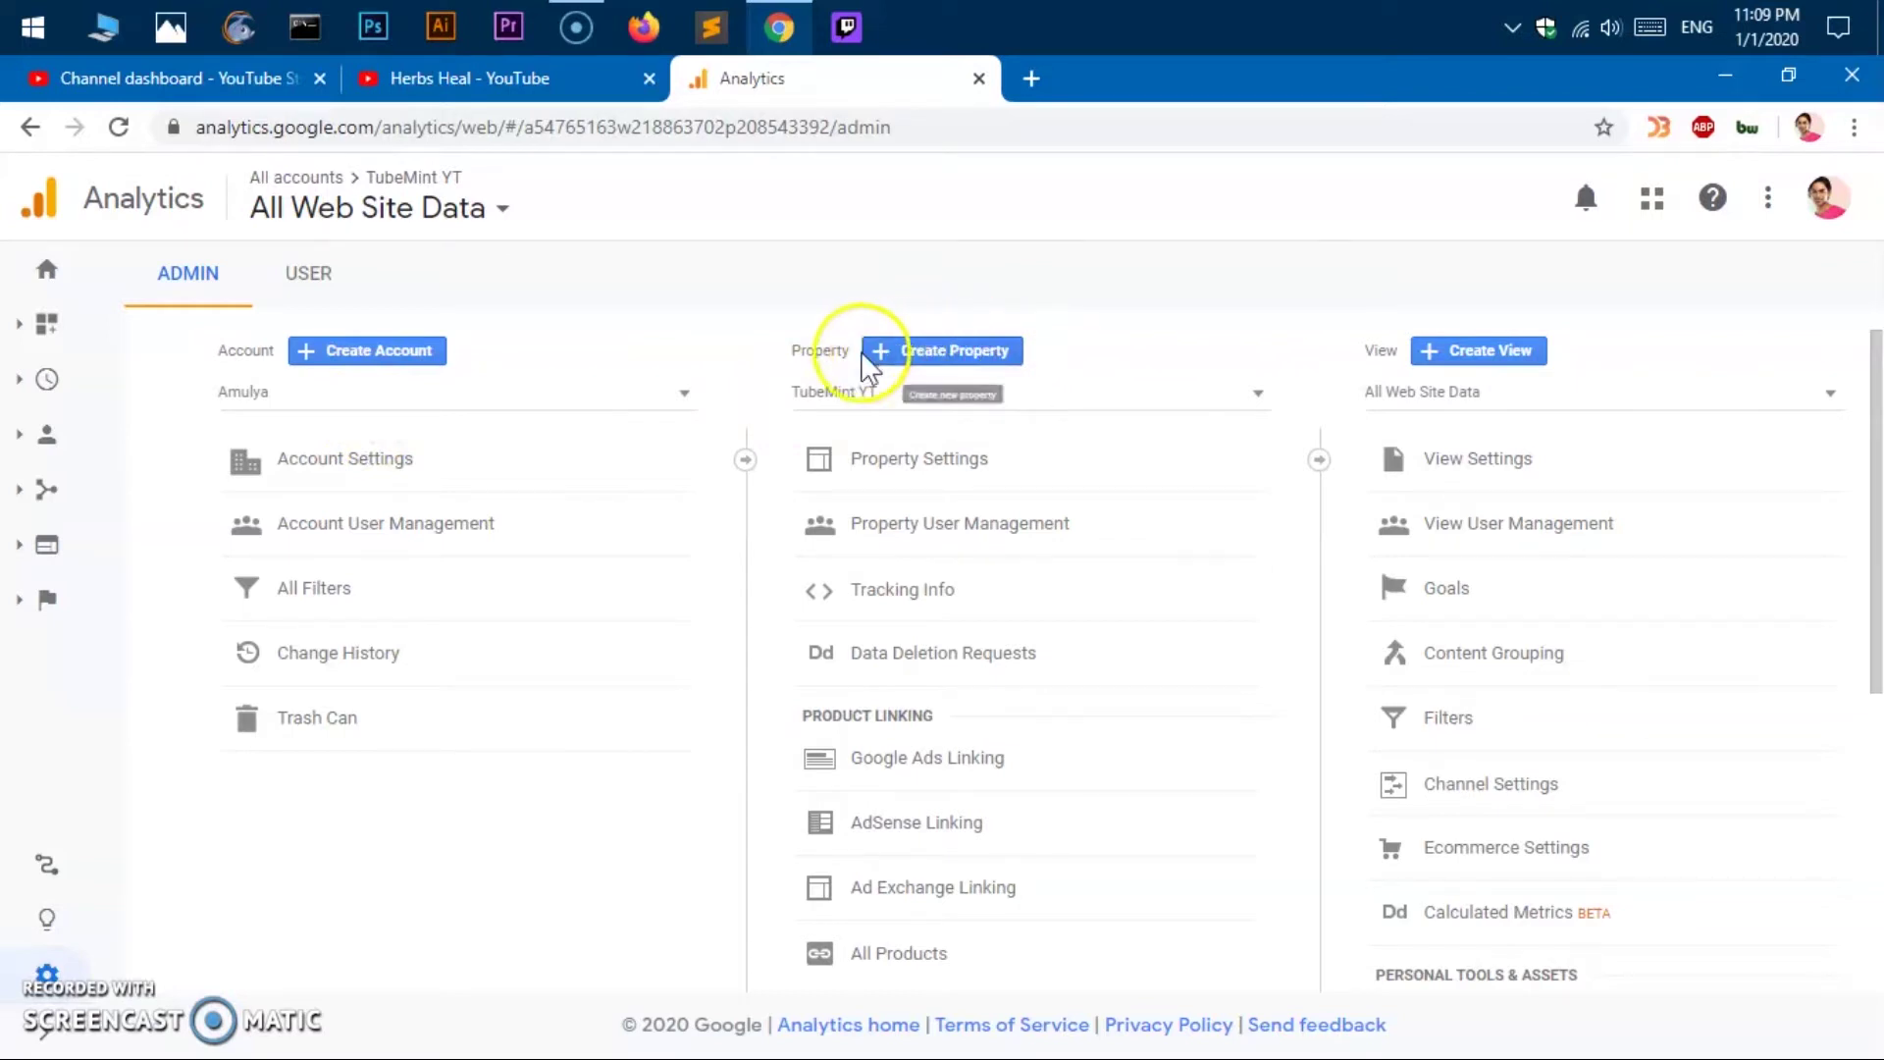
click(942, 371)
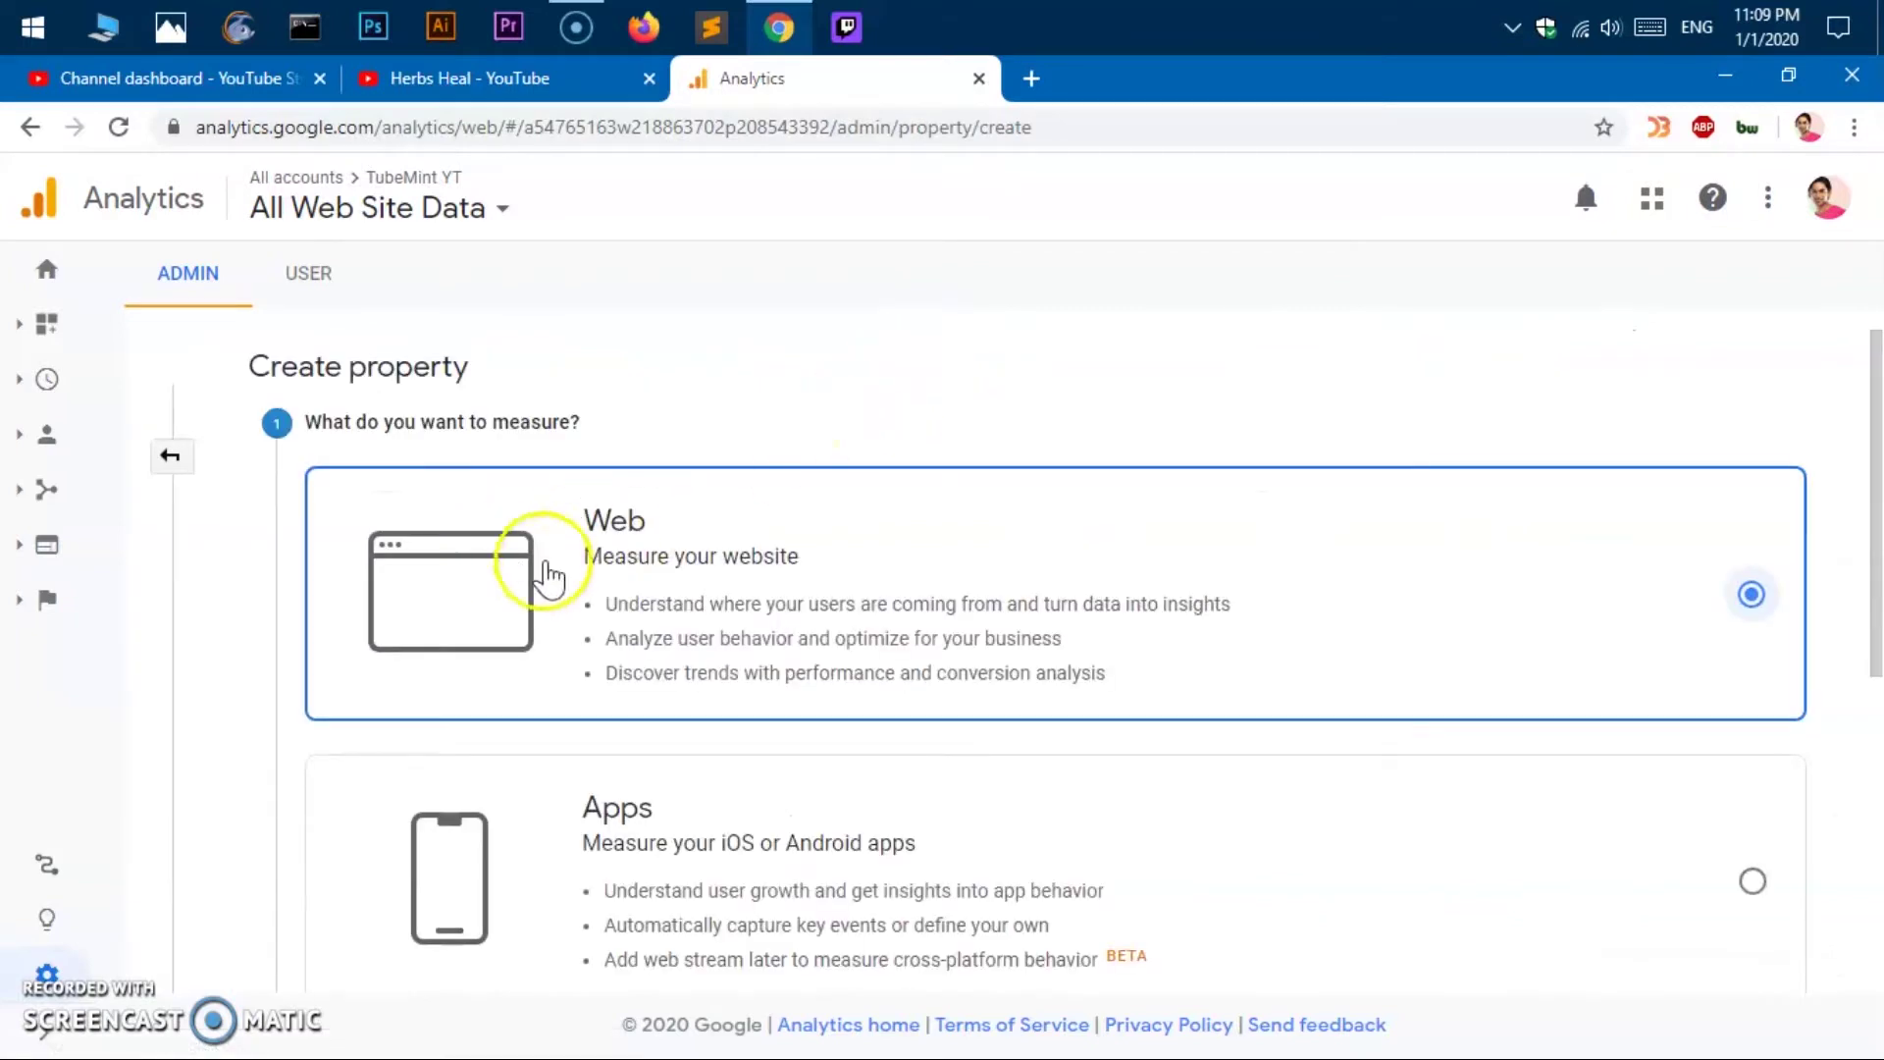
- Keep Web as the measurement type and continue to the website details form for Healz Heal
scroll(1080, 550, down, 3)
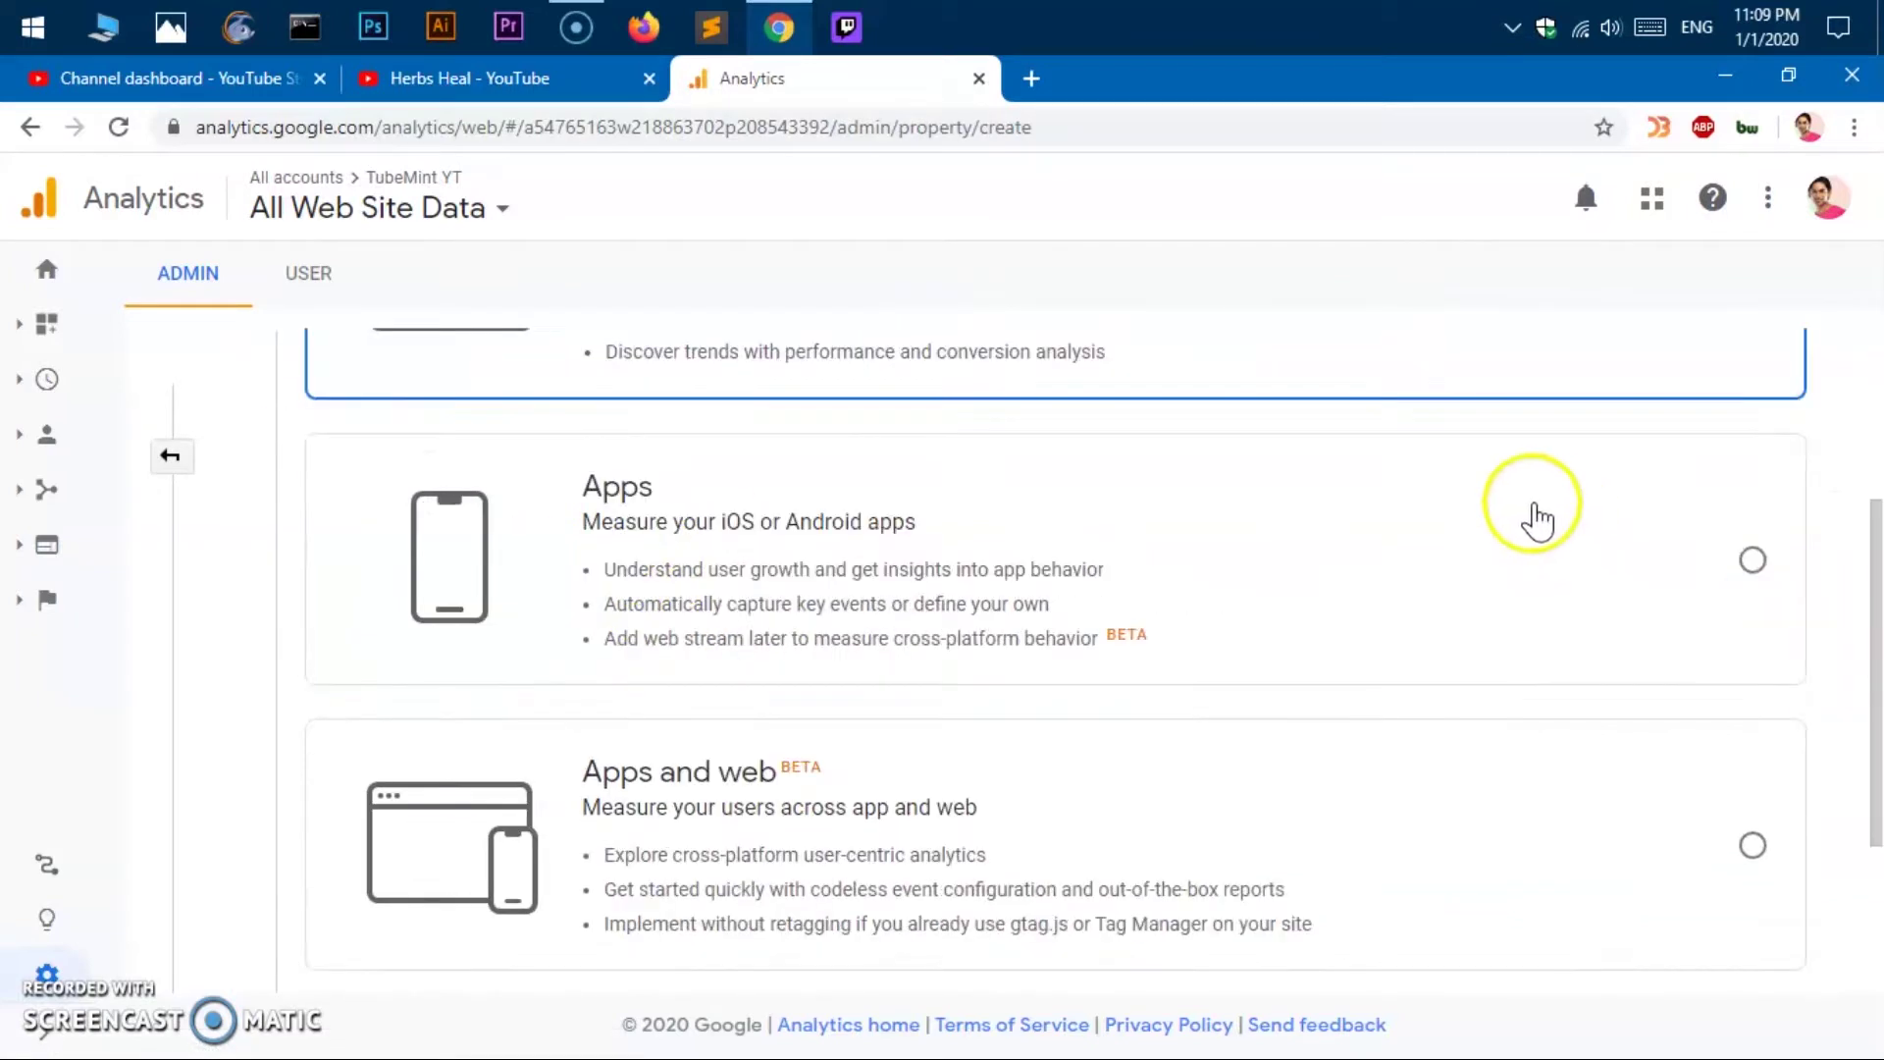
scroll(1535, 513, up, 3)
click(1752, 596)
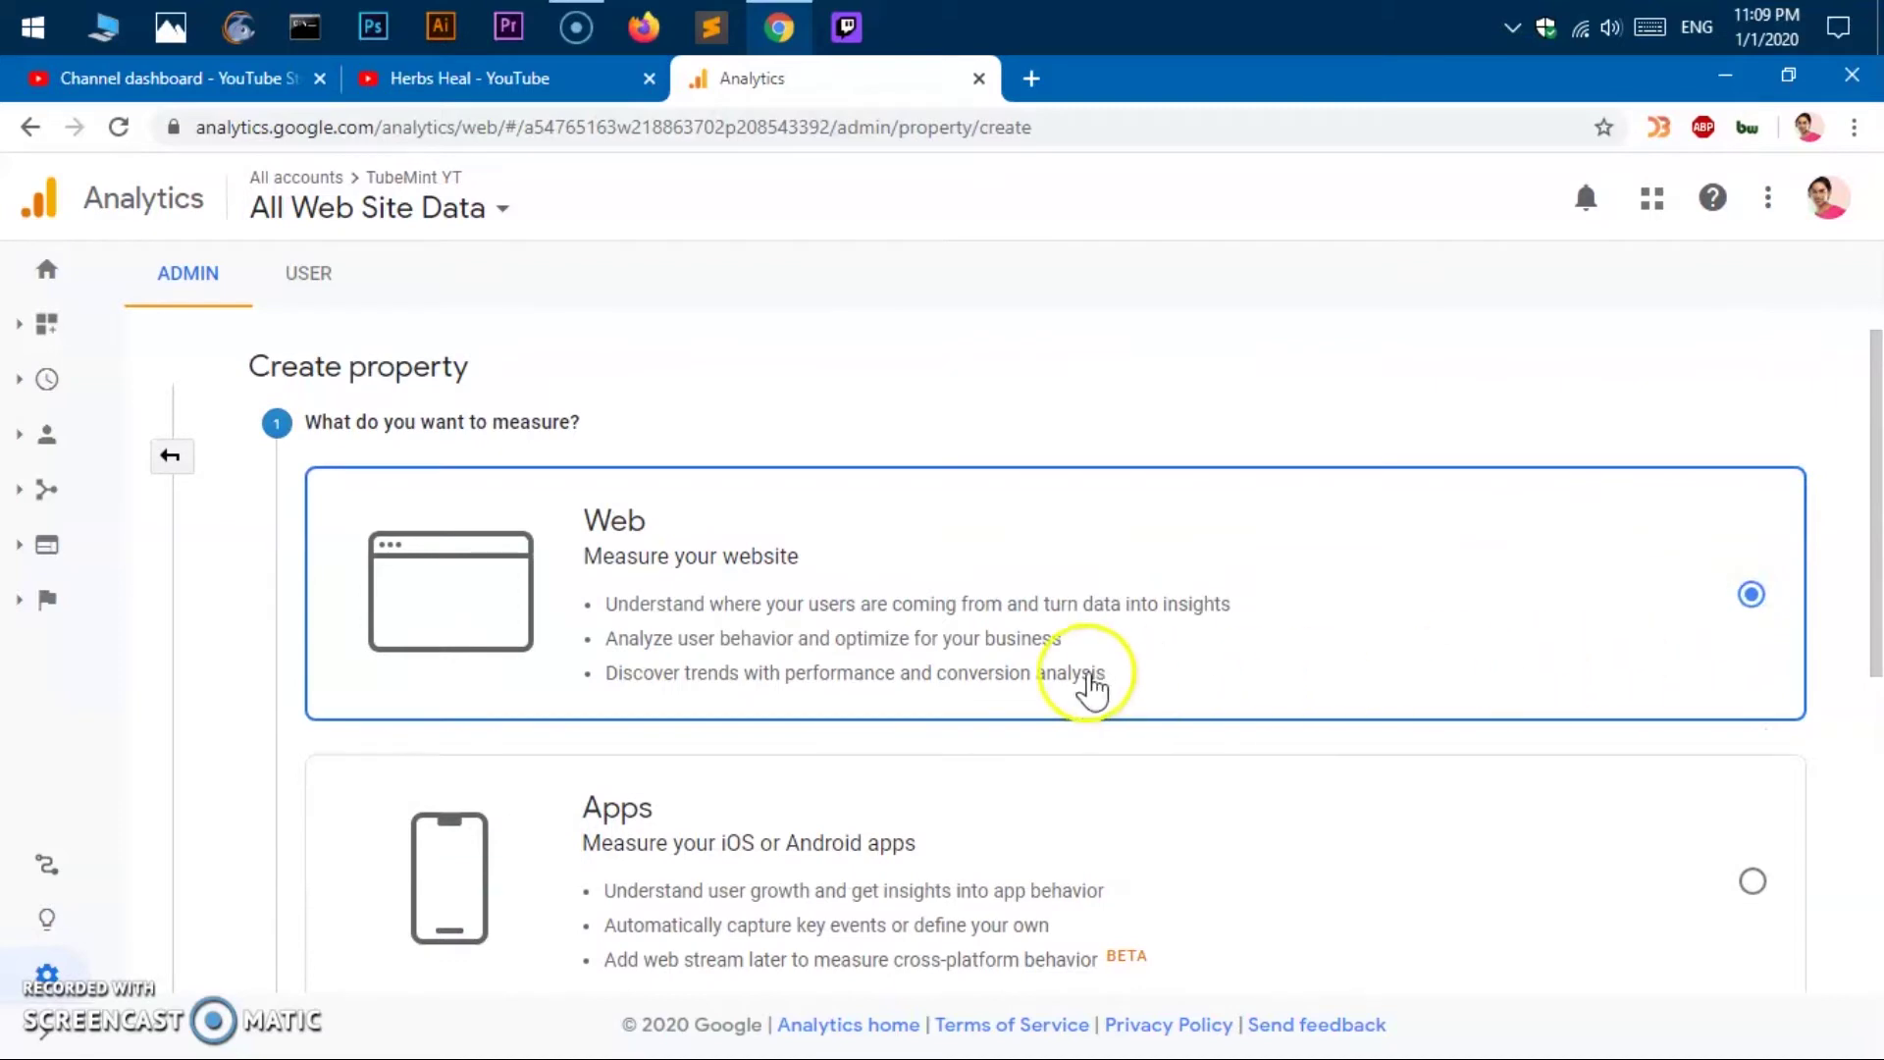
scroll(1079, 686, down, 5)
click(336, 793)
text(Healz Heal)
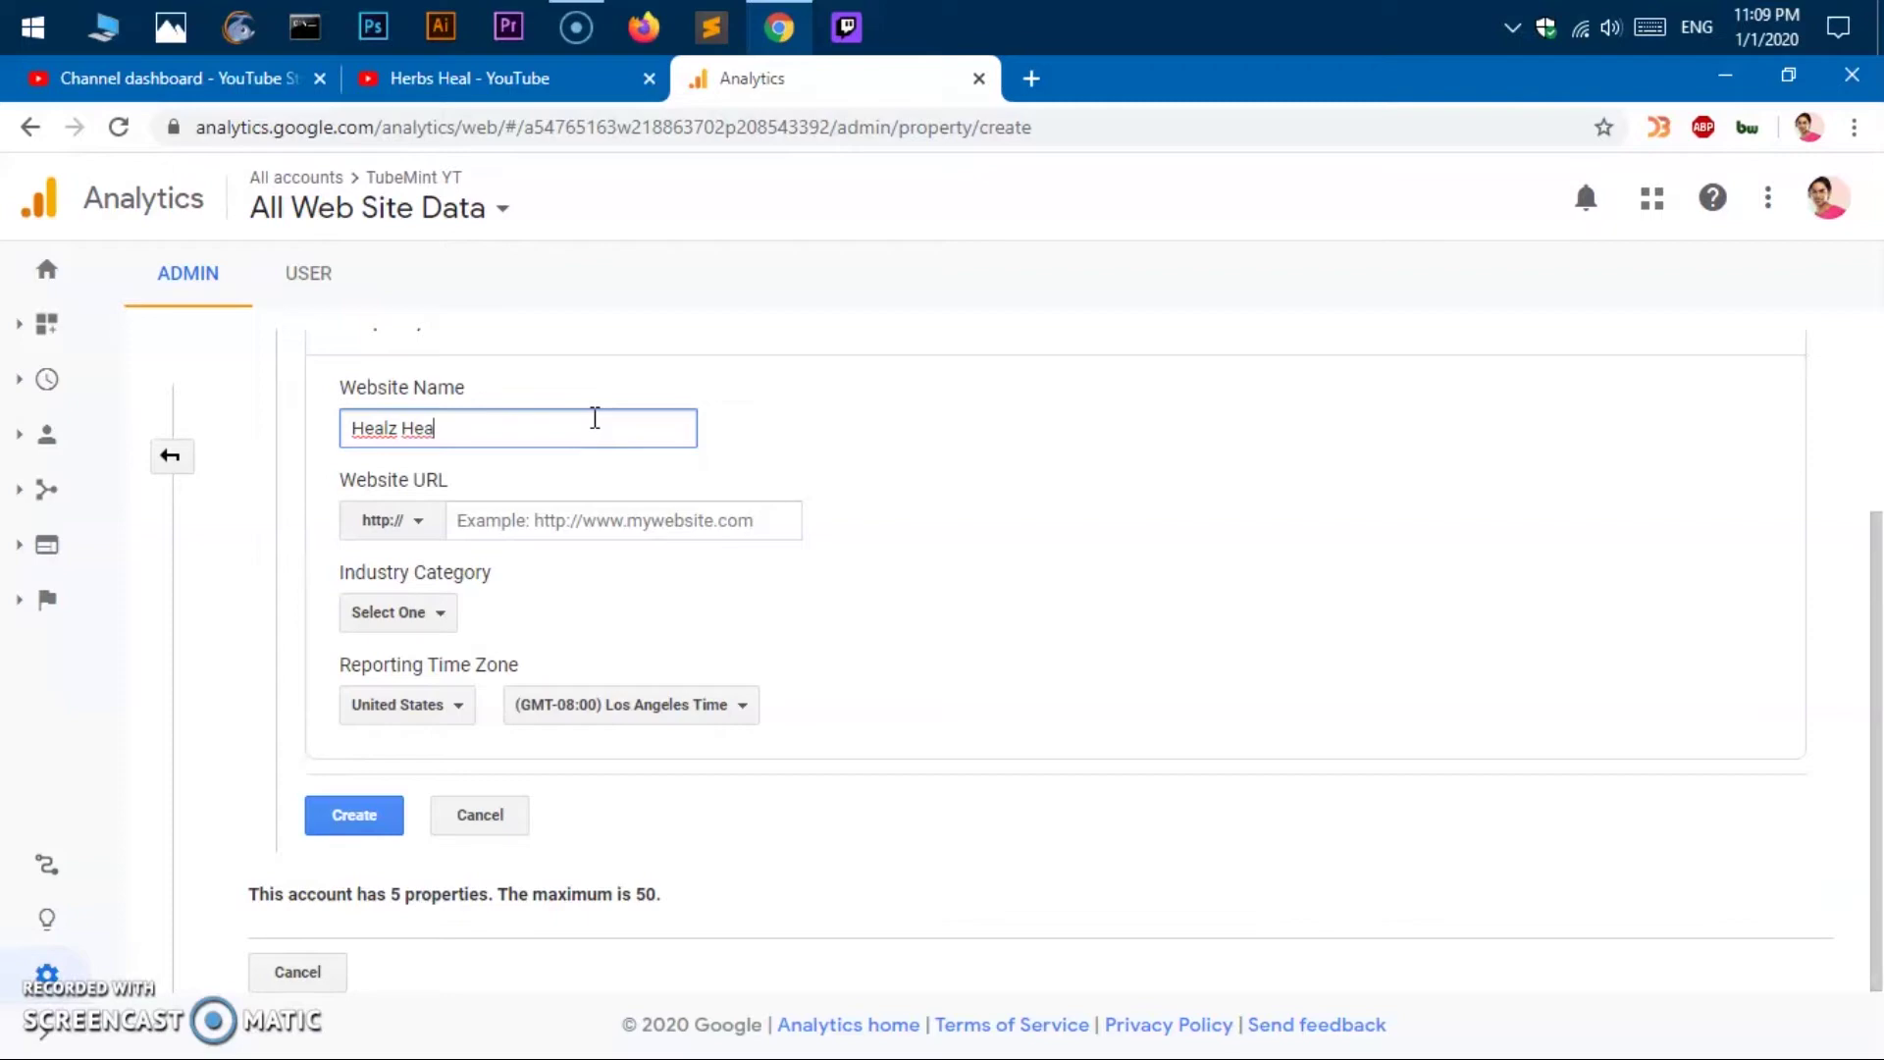
click(569, 515)
- Paste the Herbs Heal channel address into the property's Website URL field
click(452, 90)
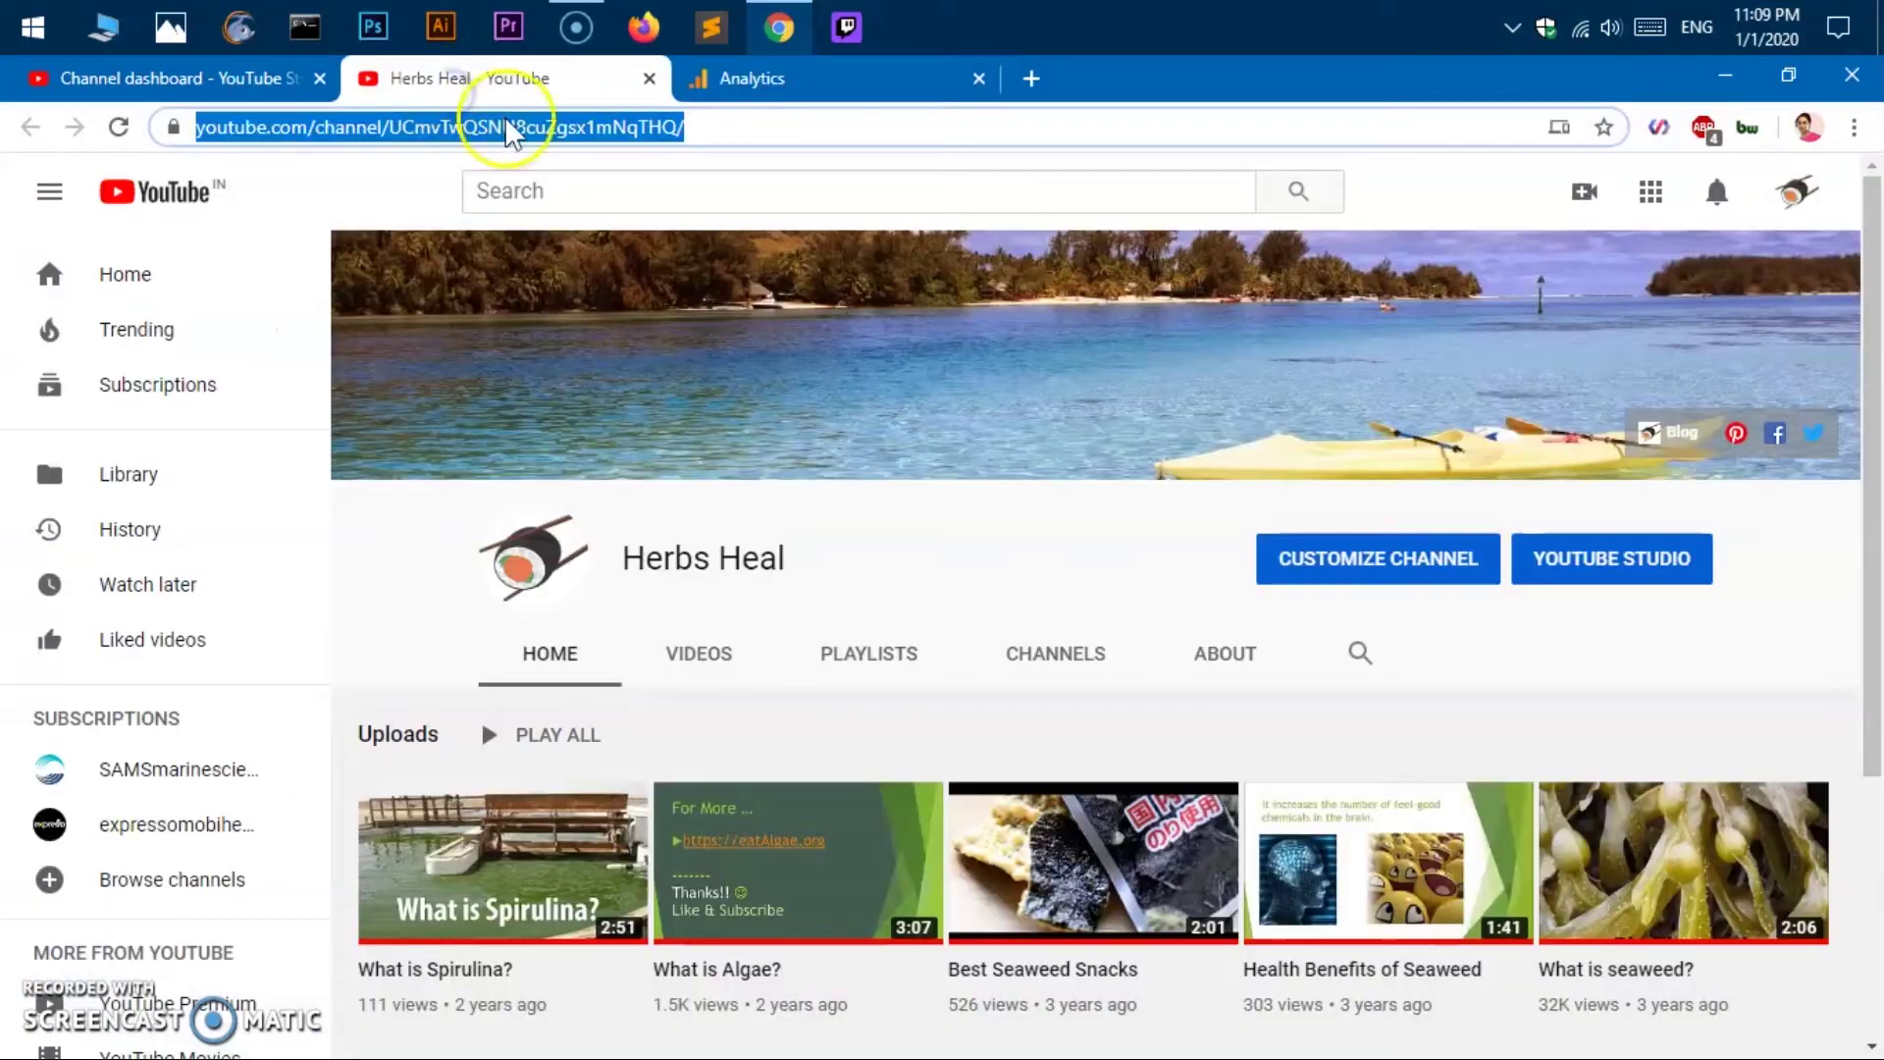
drag(797, 127, 90, 128)
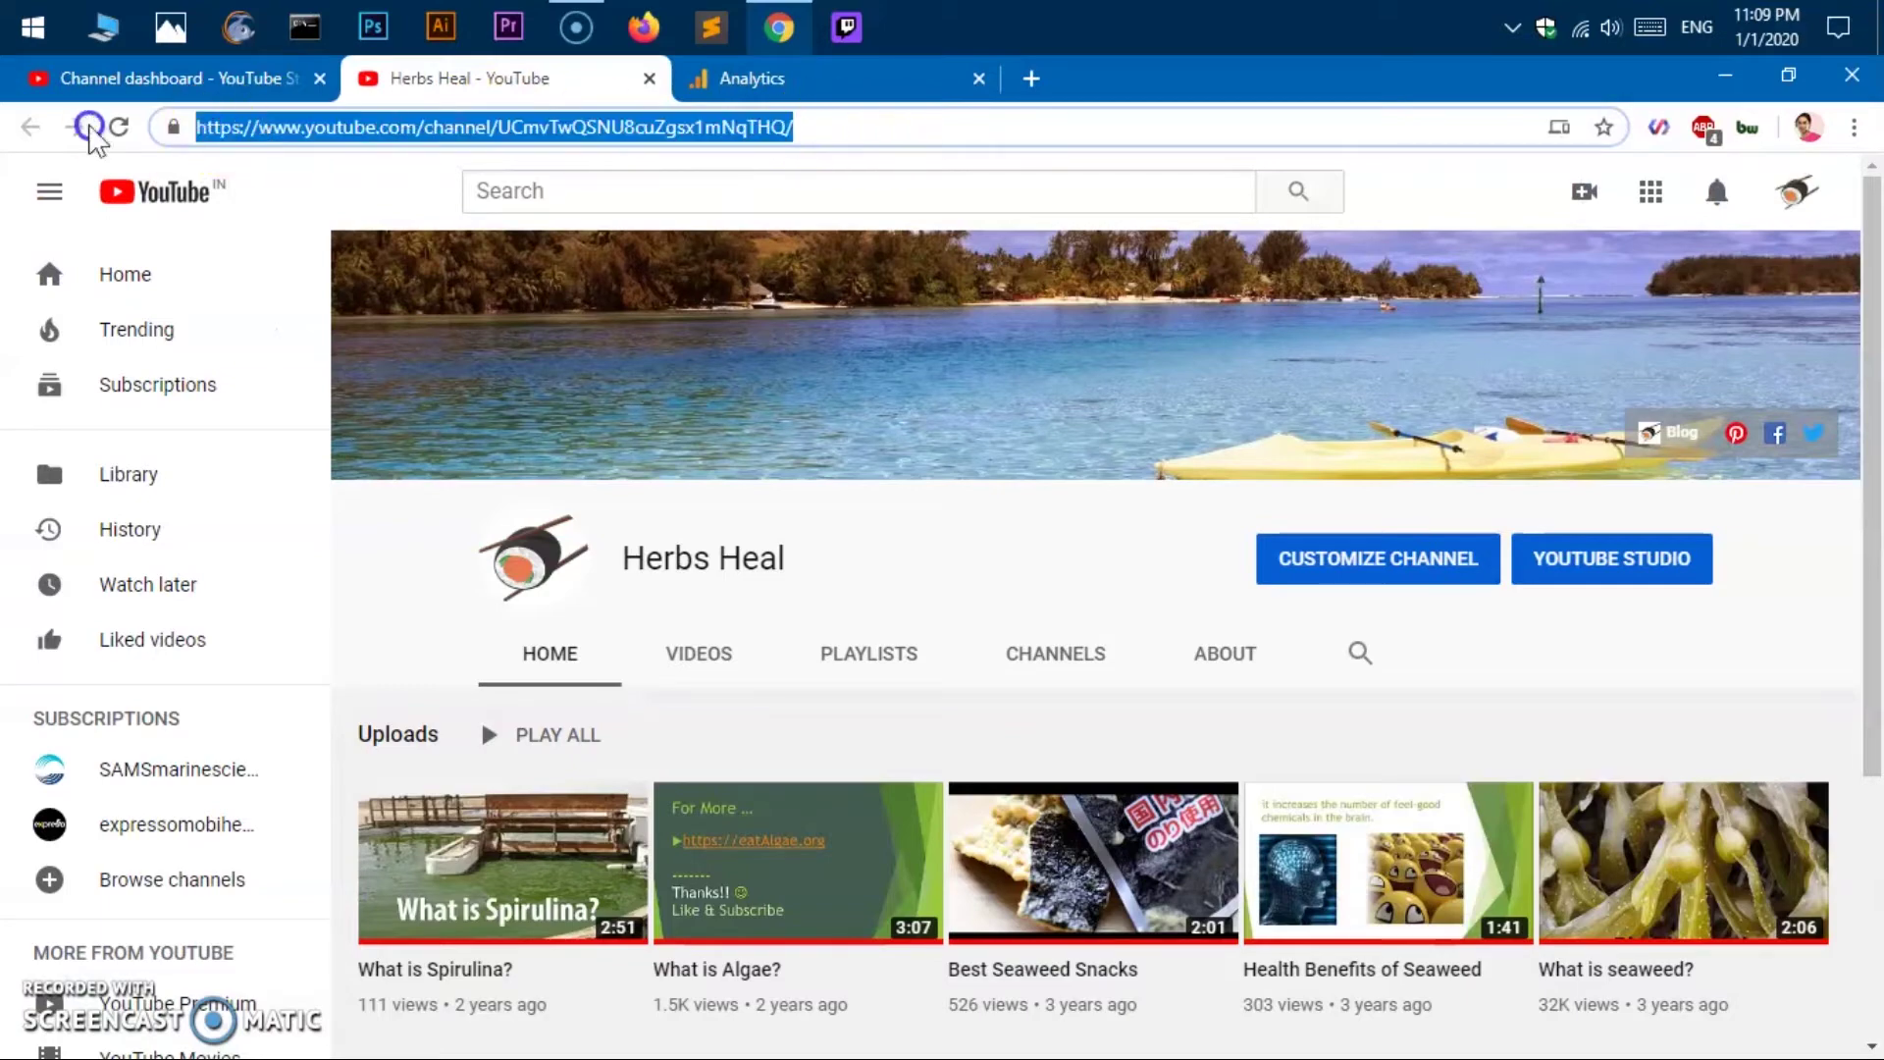
click(756, 81)
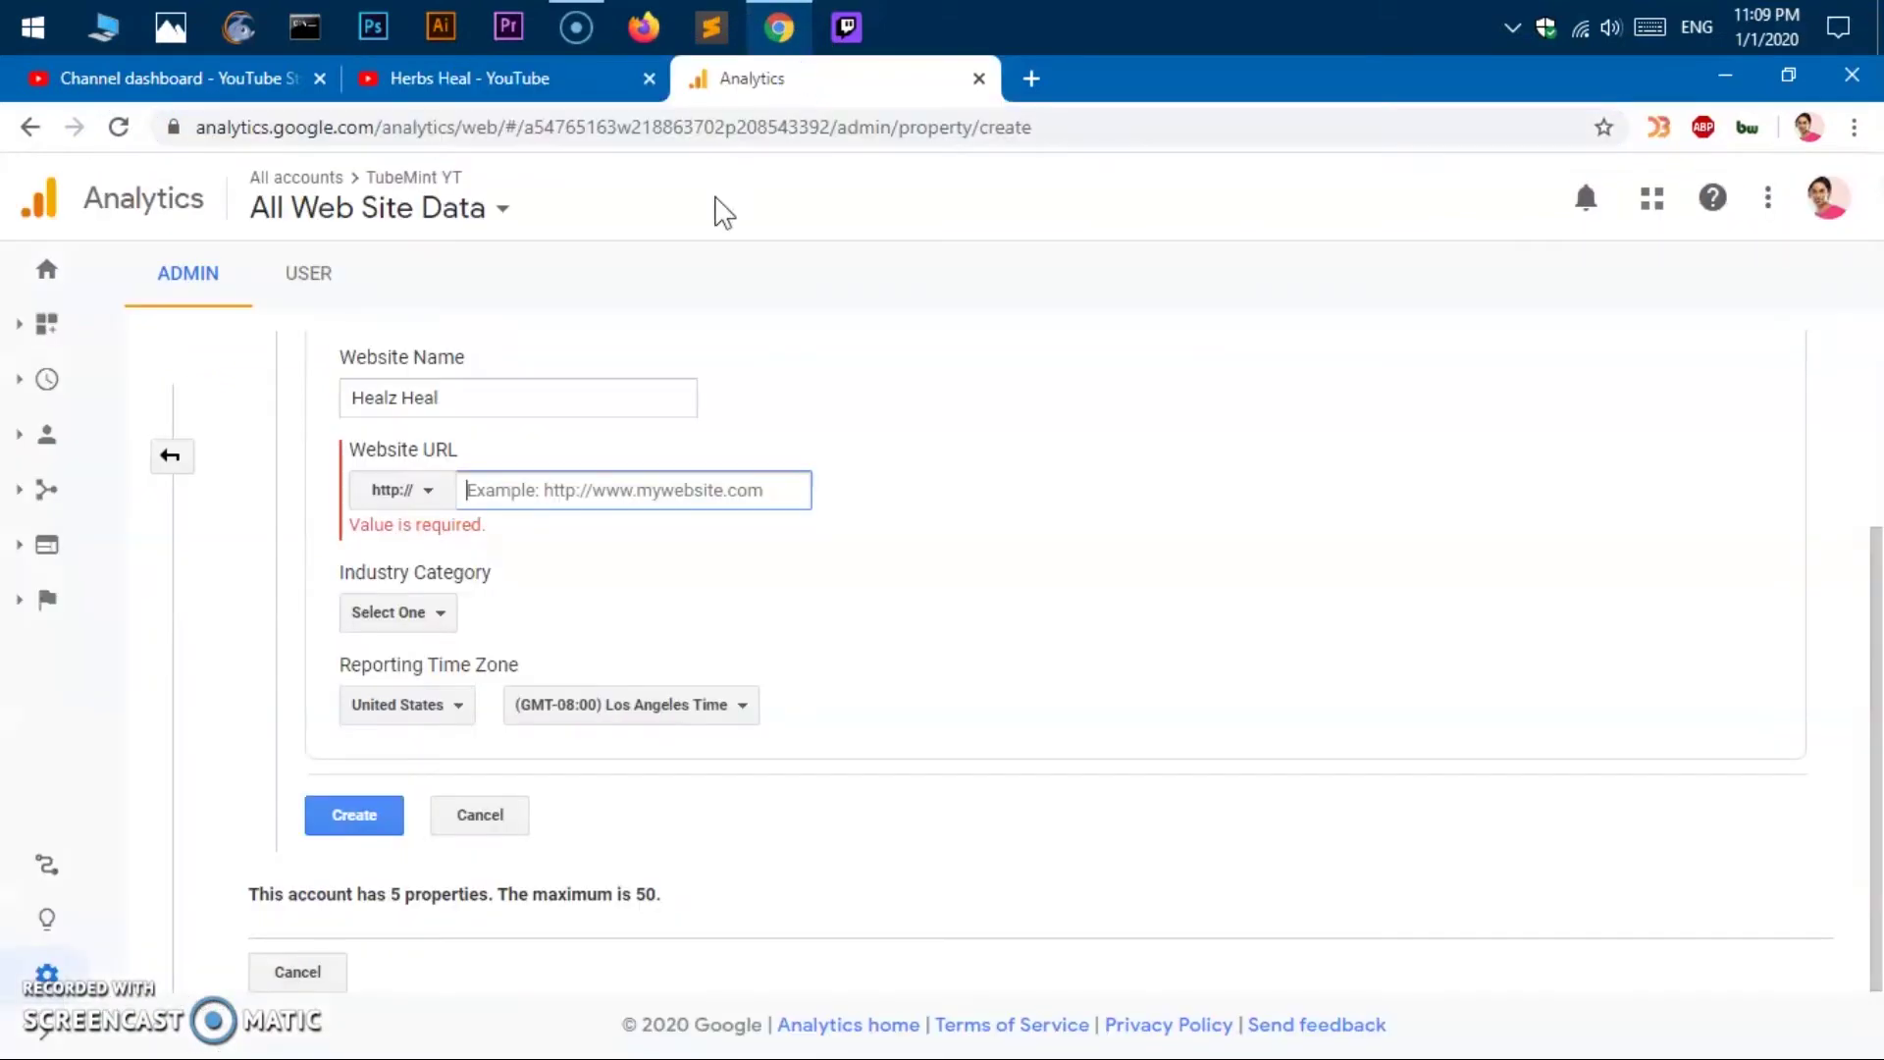
click(551, 493)
key(ctrl+v)
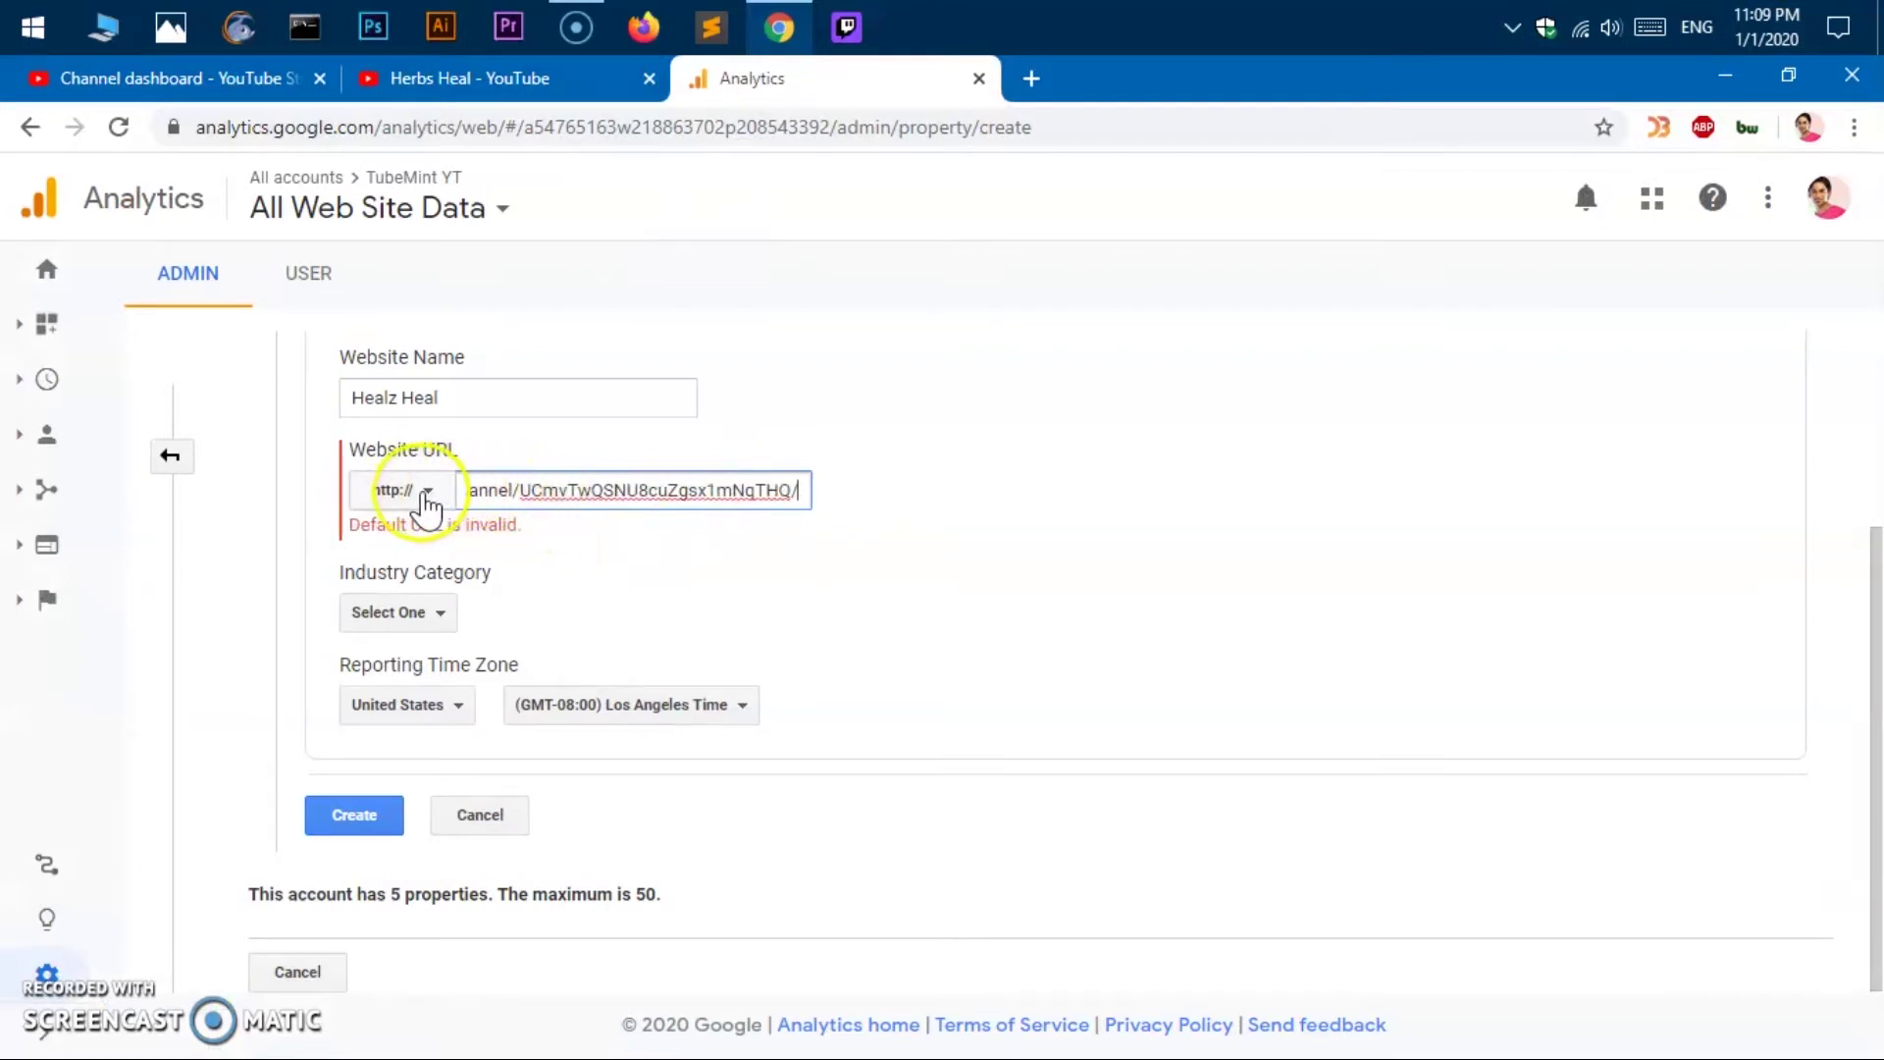
click(422, 491)
click(409, 585)
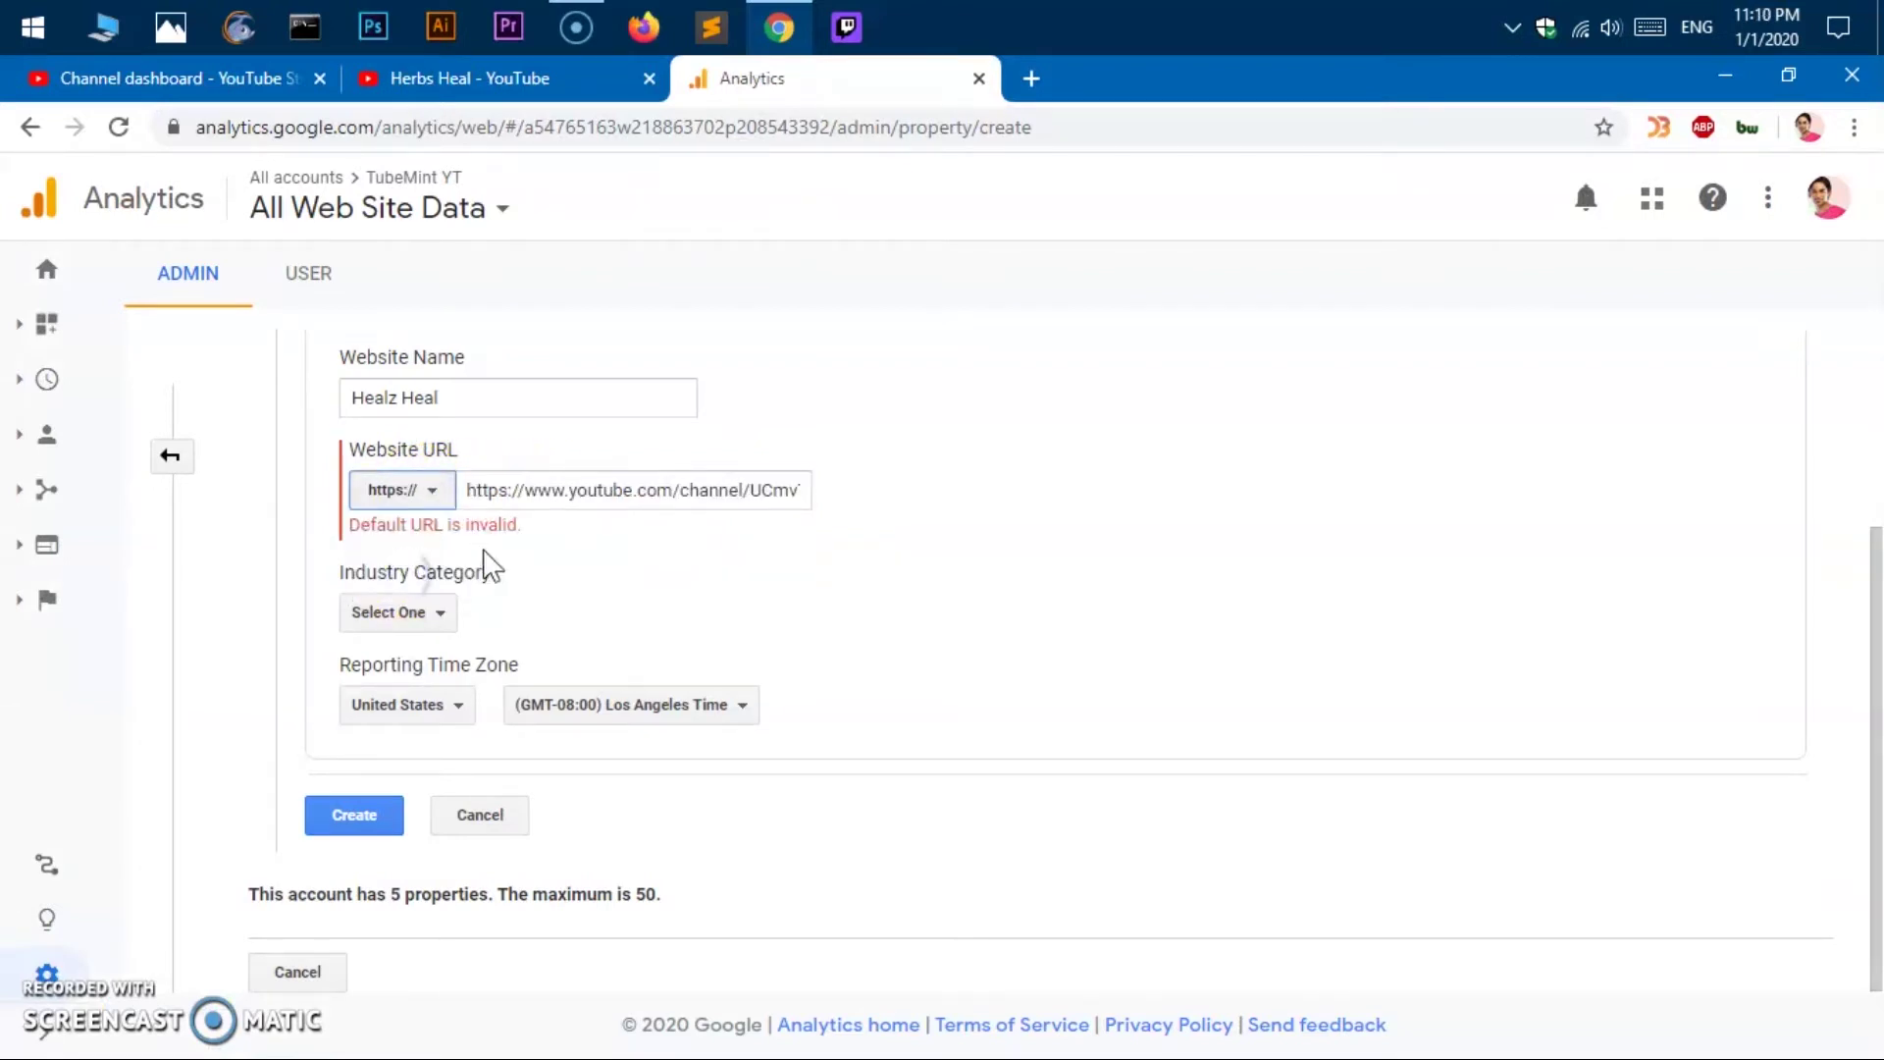
click(541, 498)
click(518, 496)
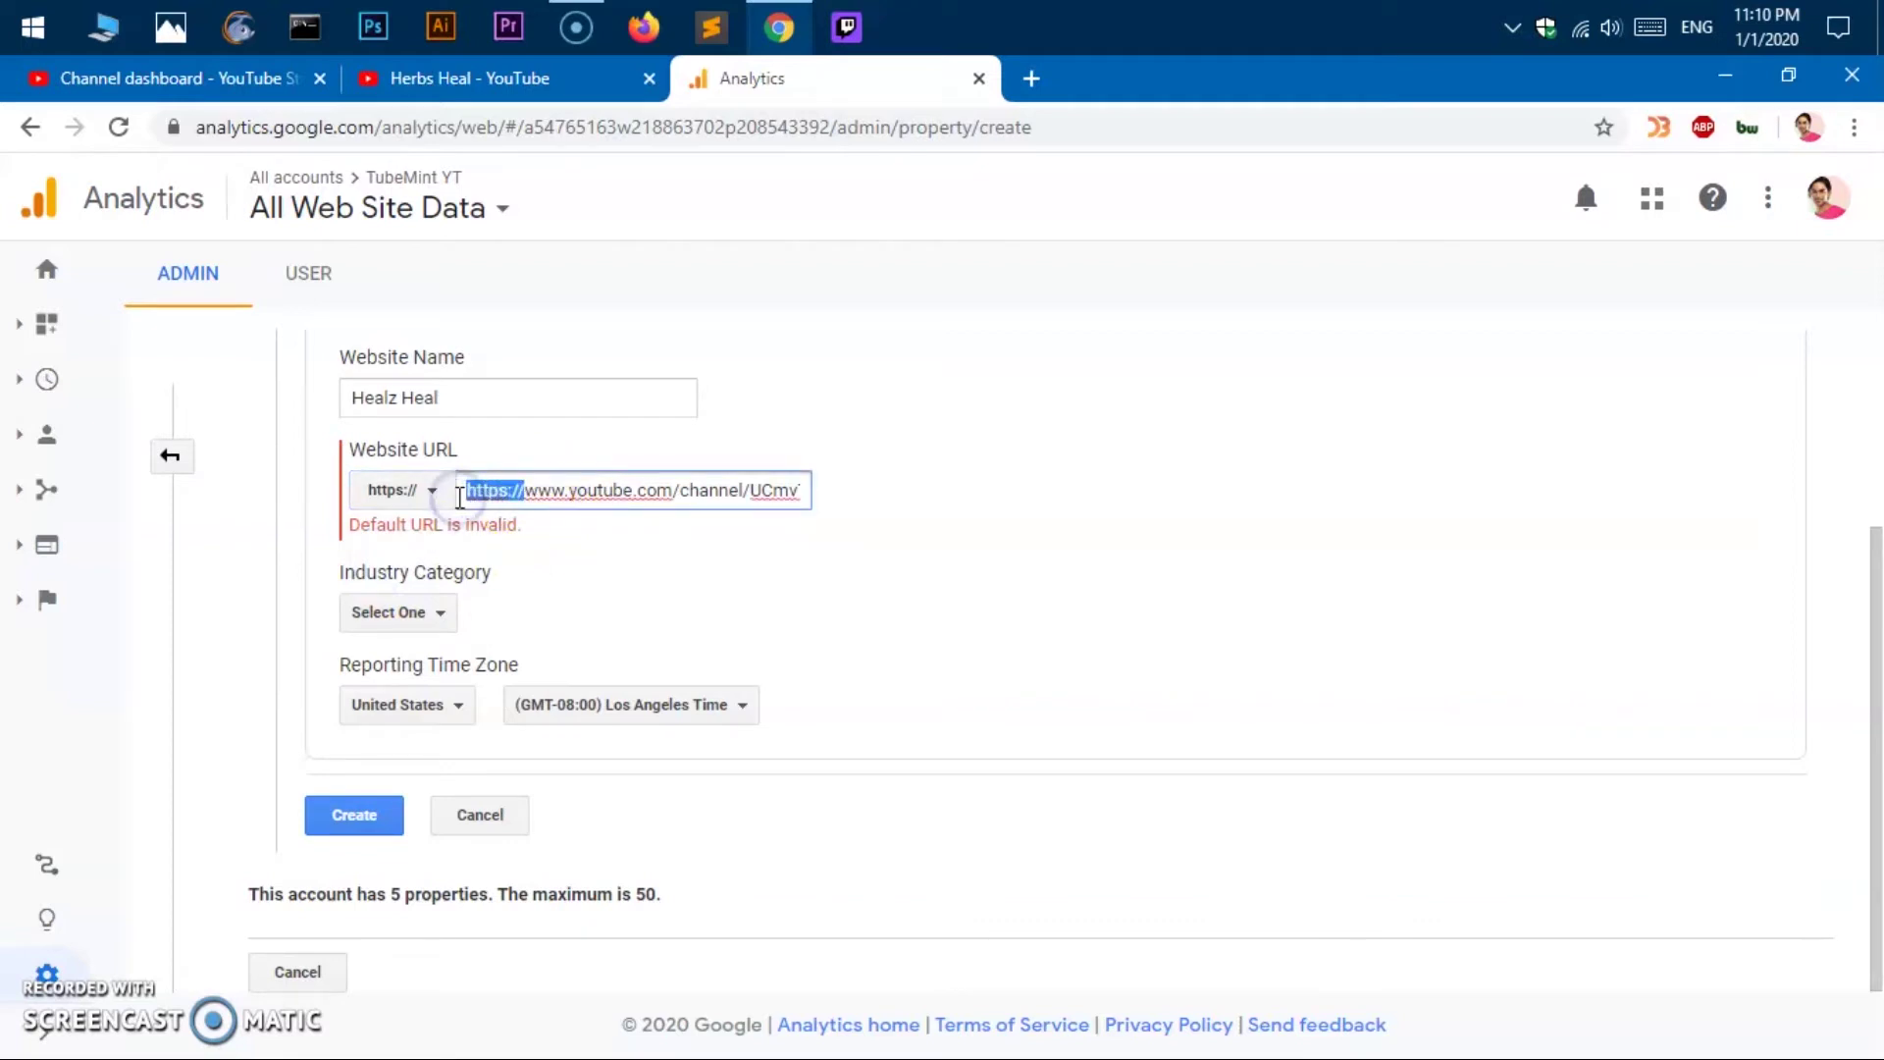
key(BackSpace)
click(1089, 531)
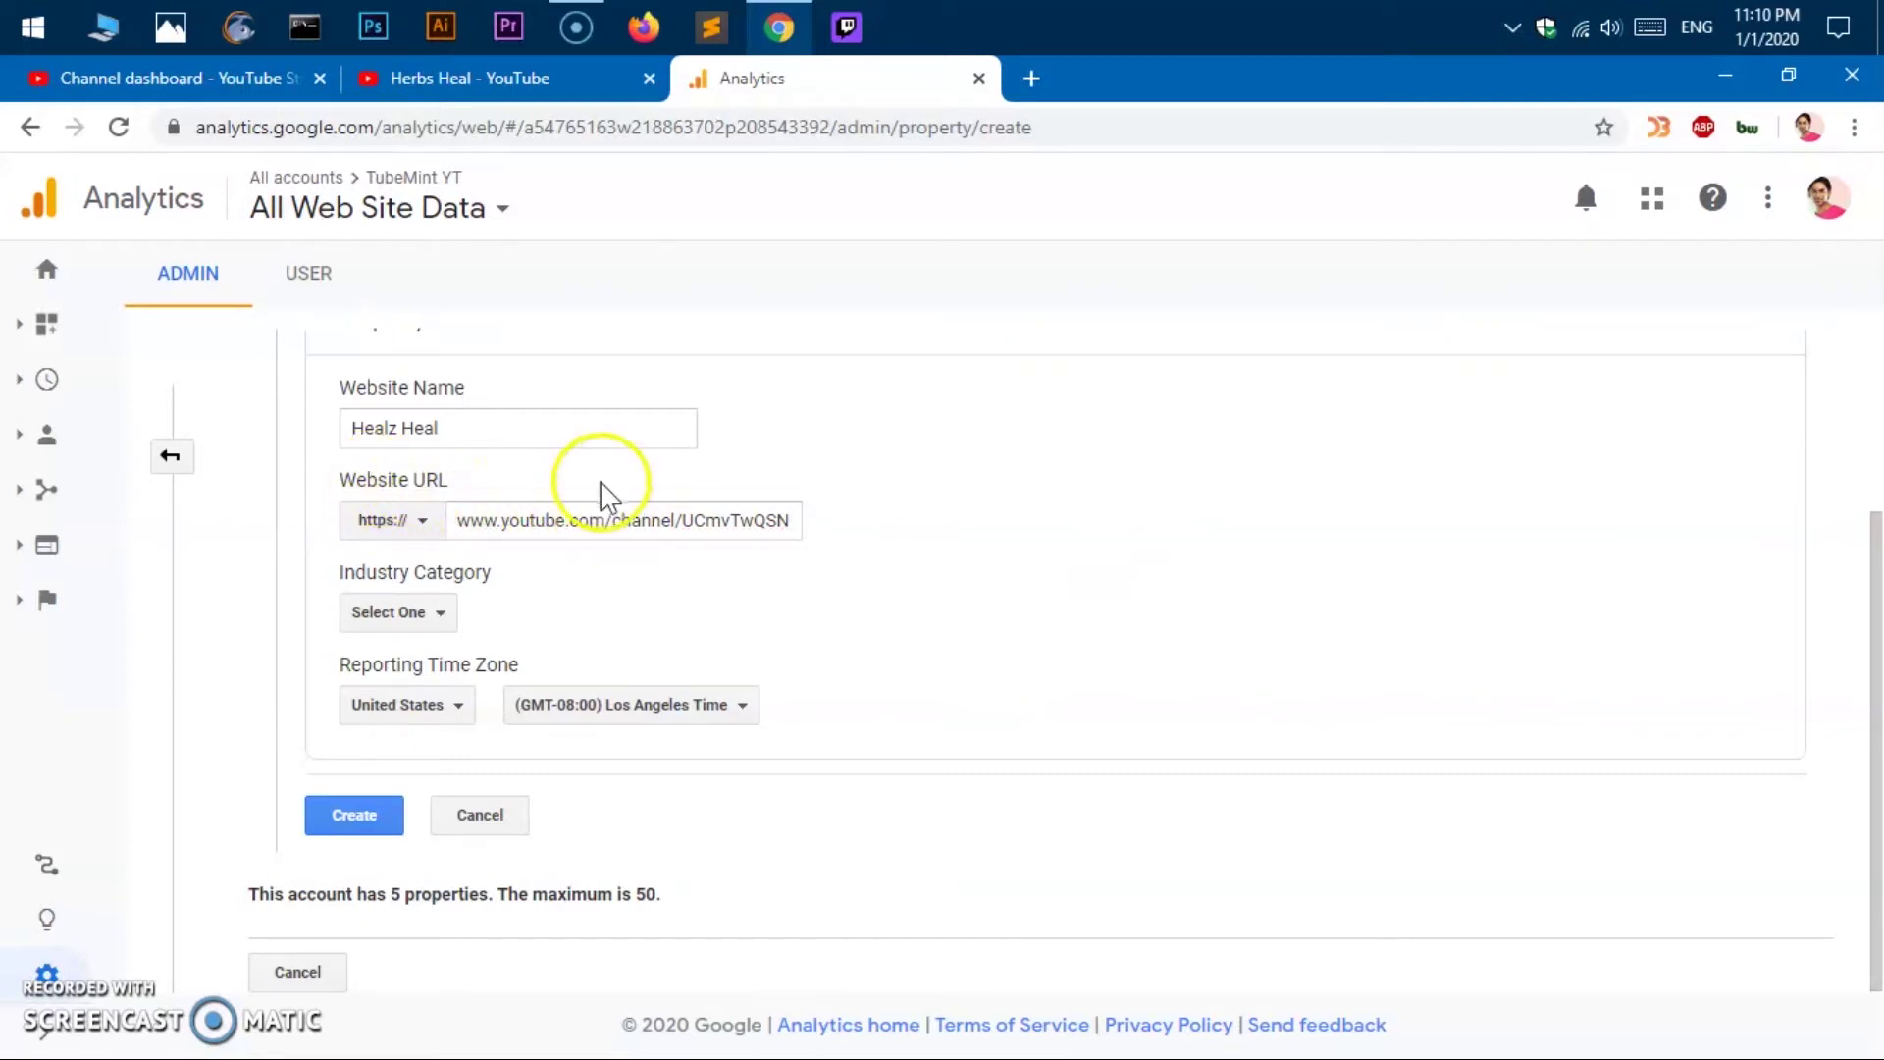
click(436, 614)
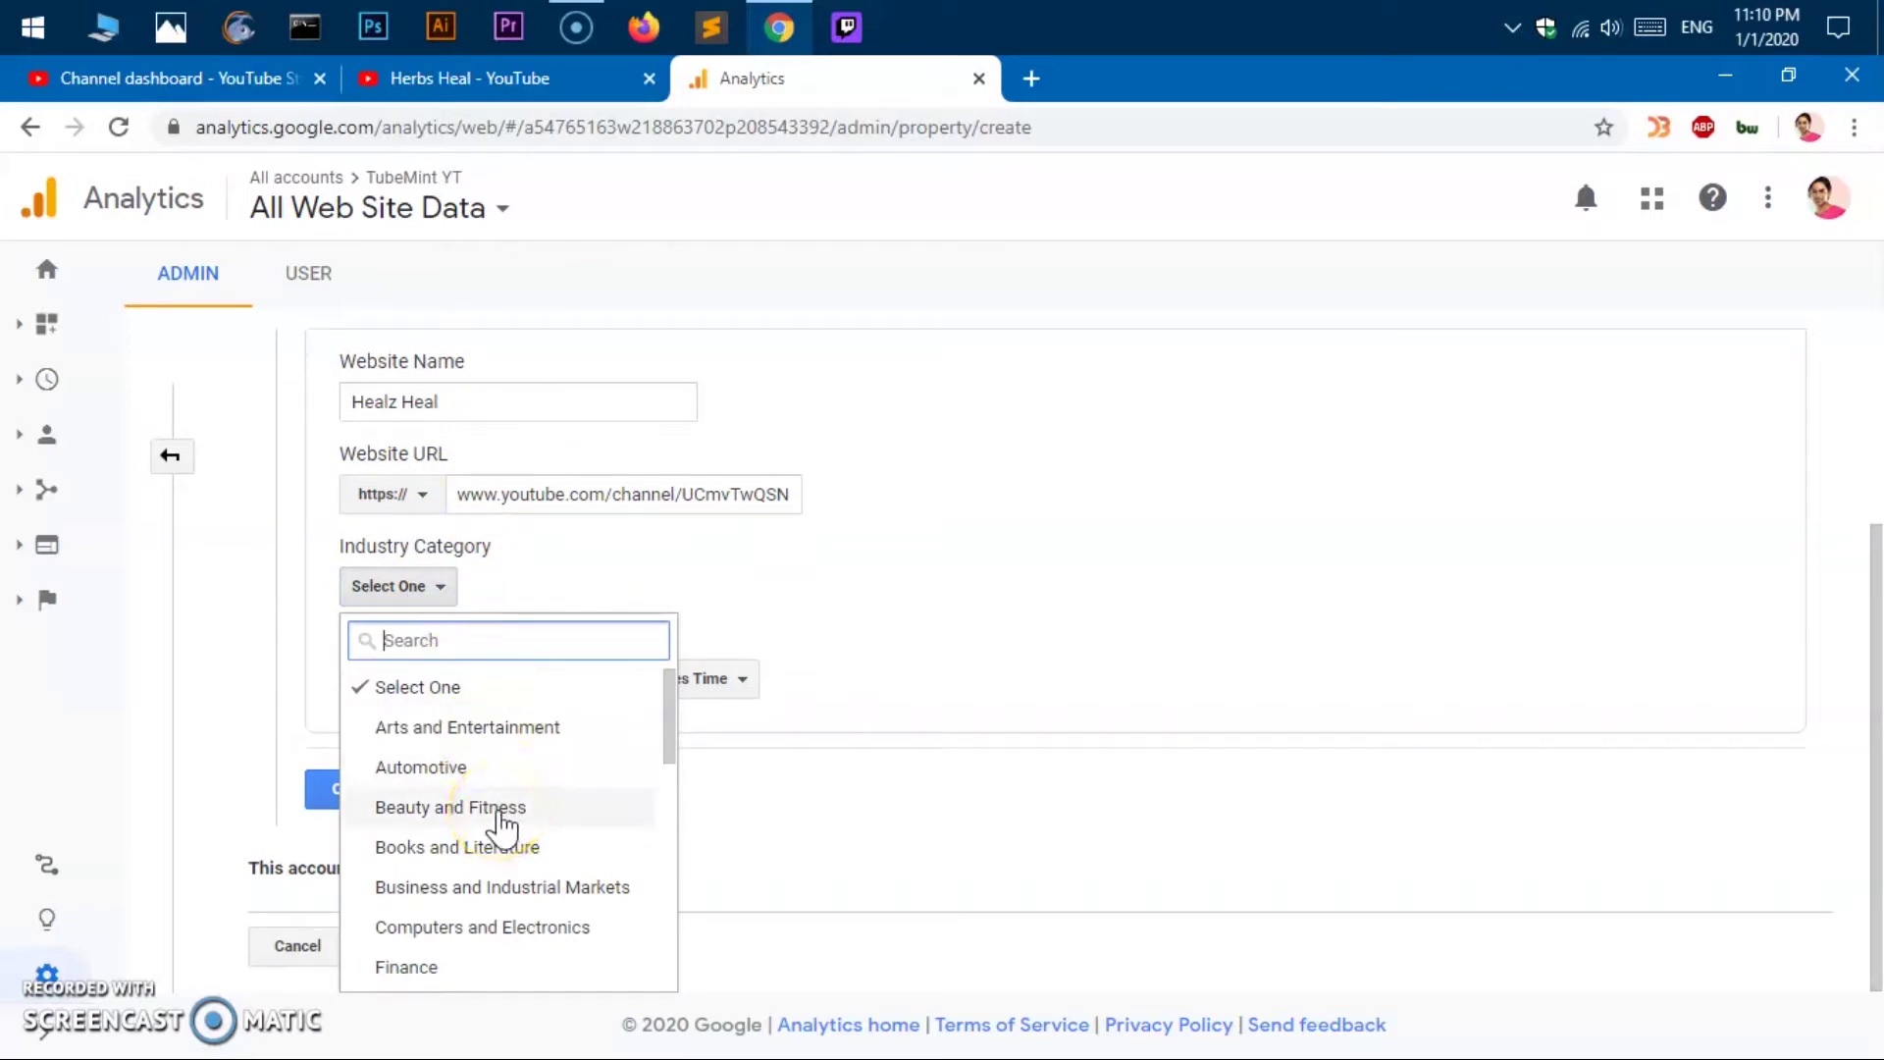
- Choose Healthcare industry and India reporting time zone, then create the property
mouse_move(666, 732)
mouse_down()
mouse_move(638, 985)
mouse_move(648, 844)
mouse_up()
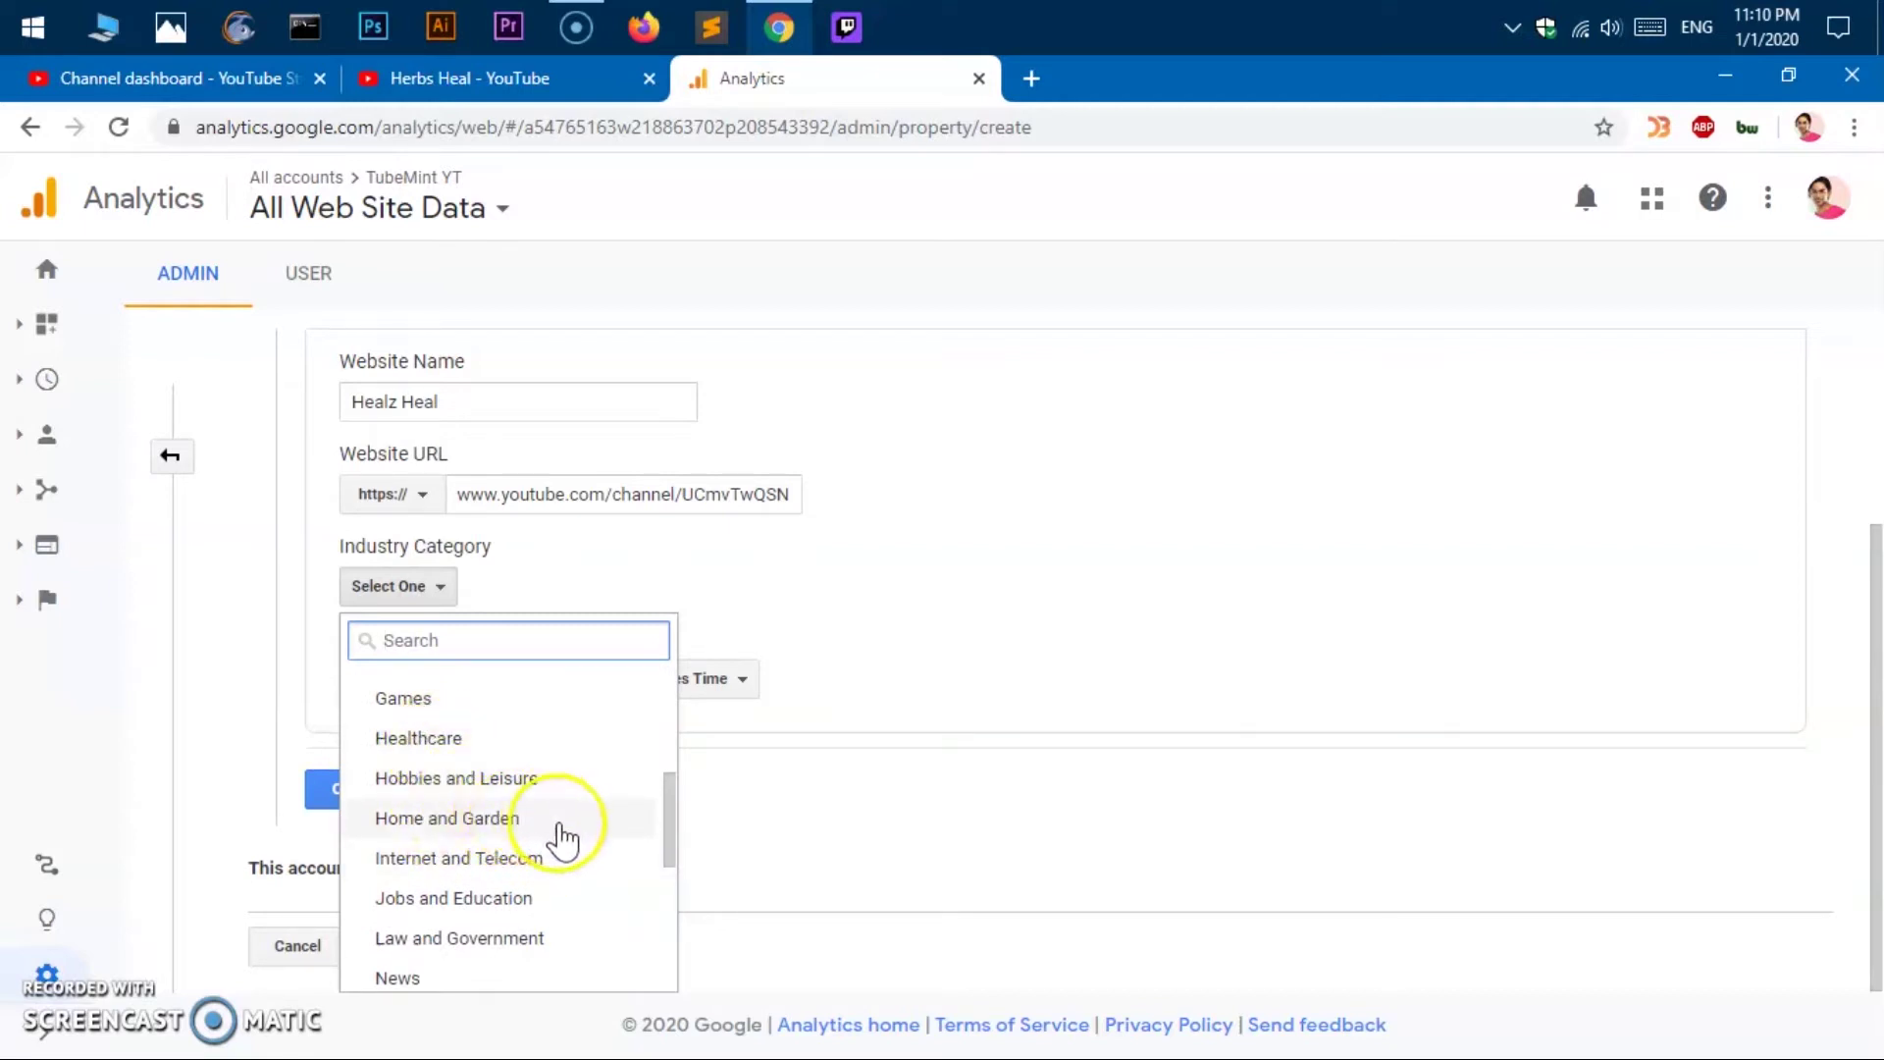
click(473, 741)
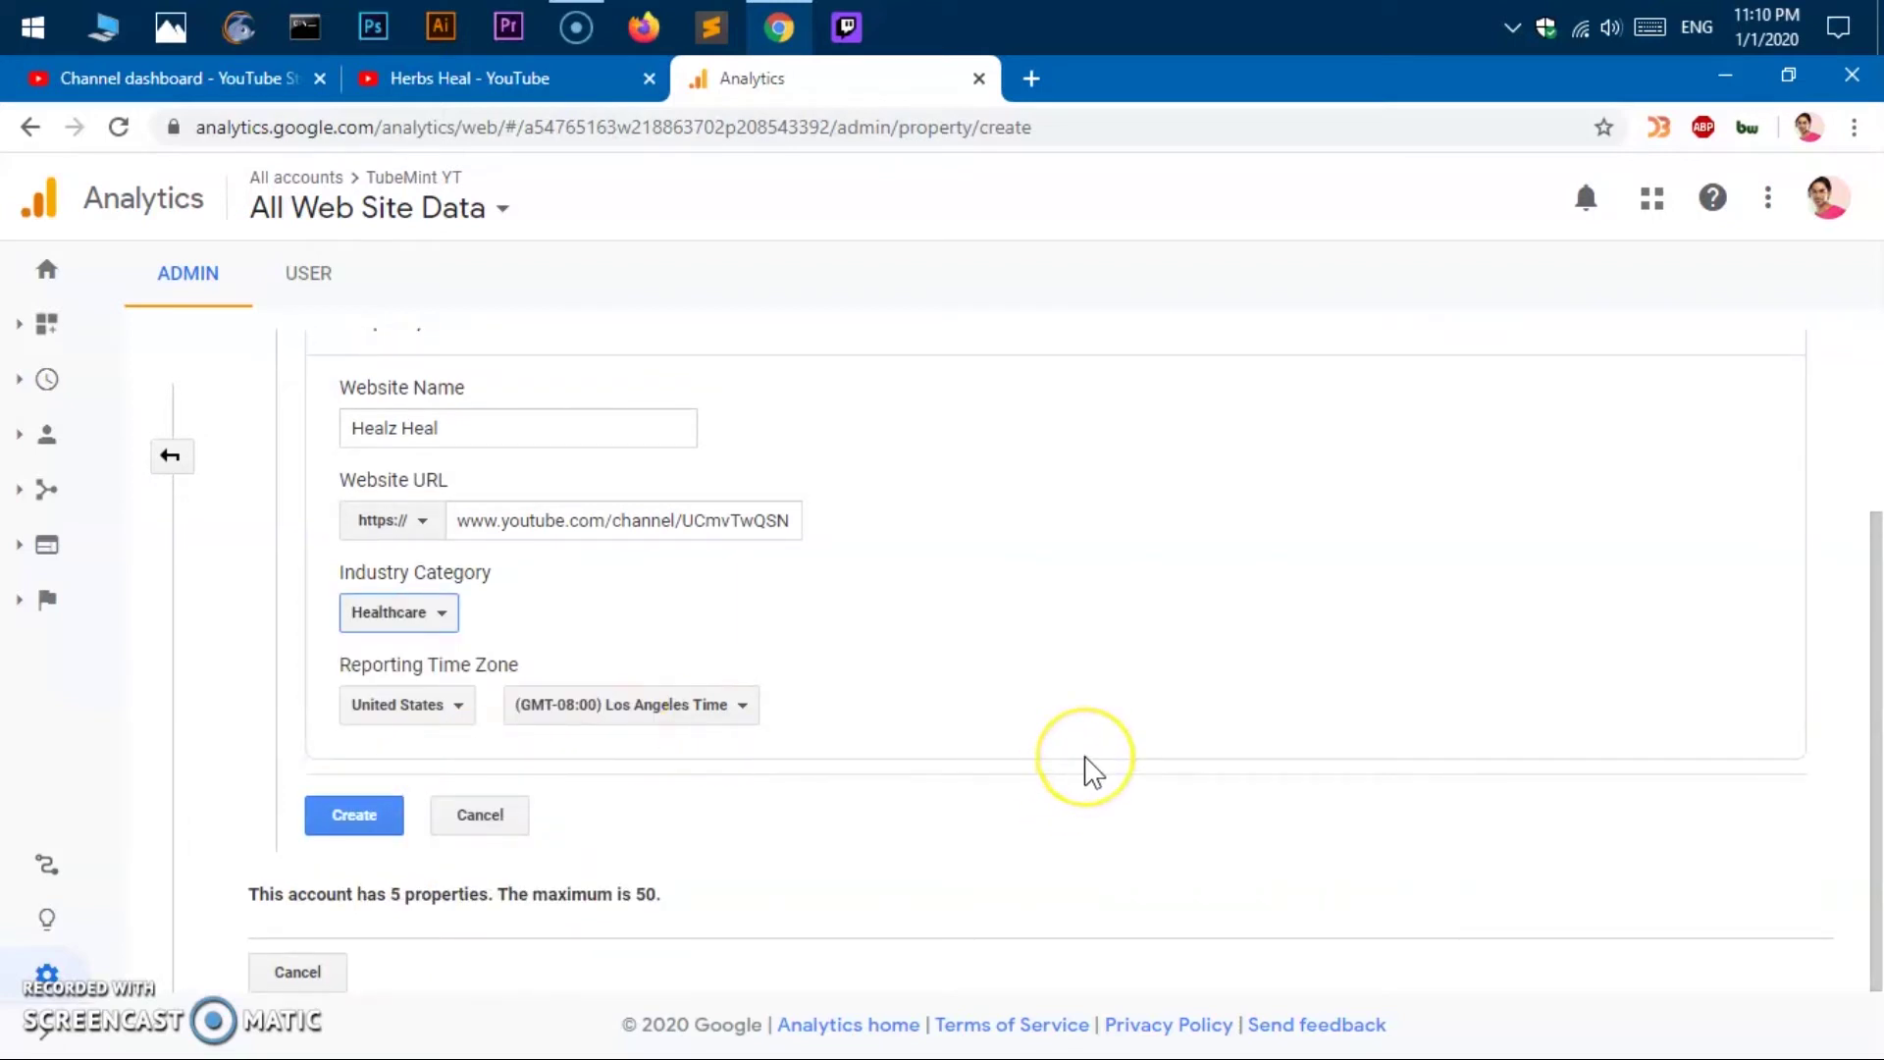
click(444, 709)
text(india)
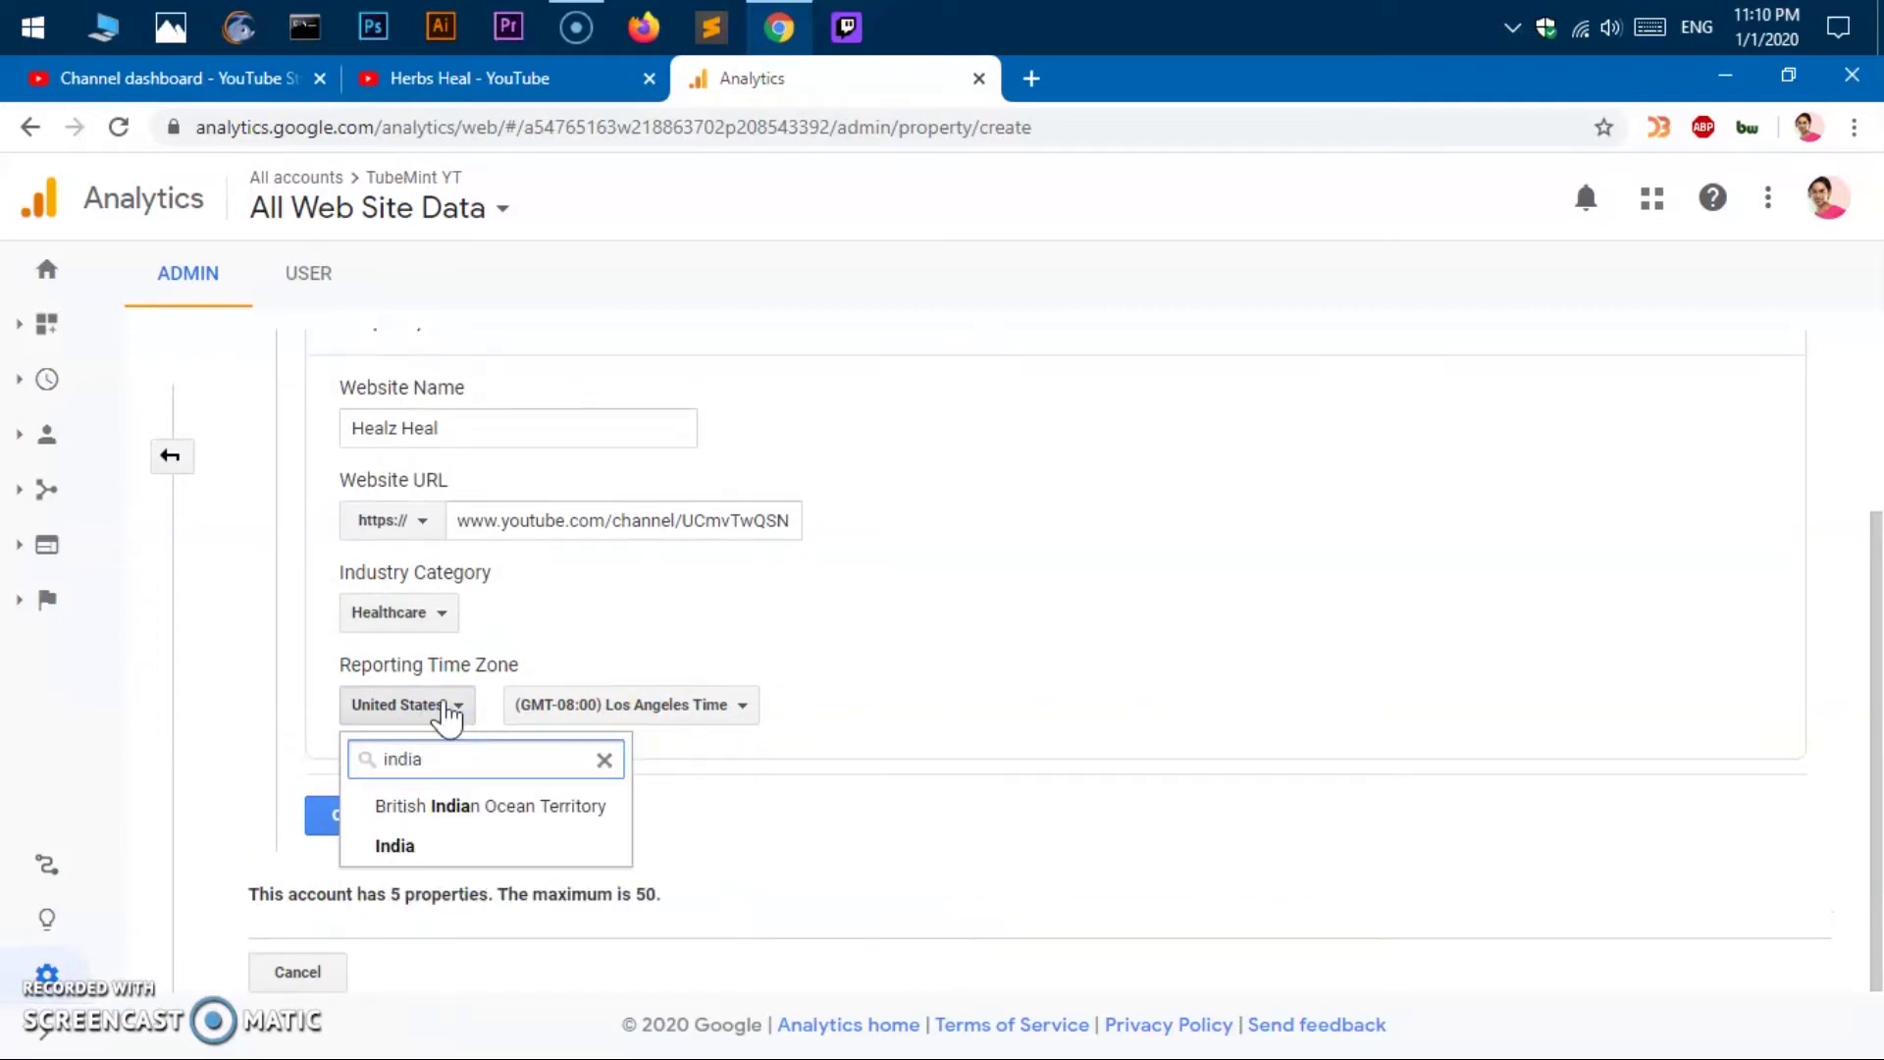
click(440, 850)
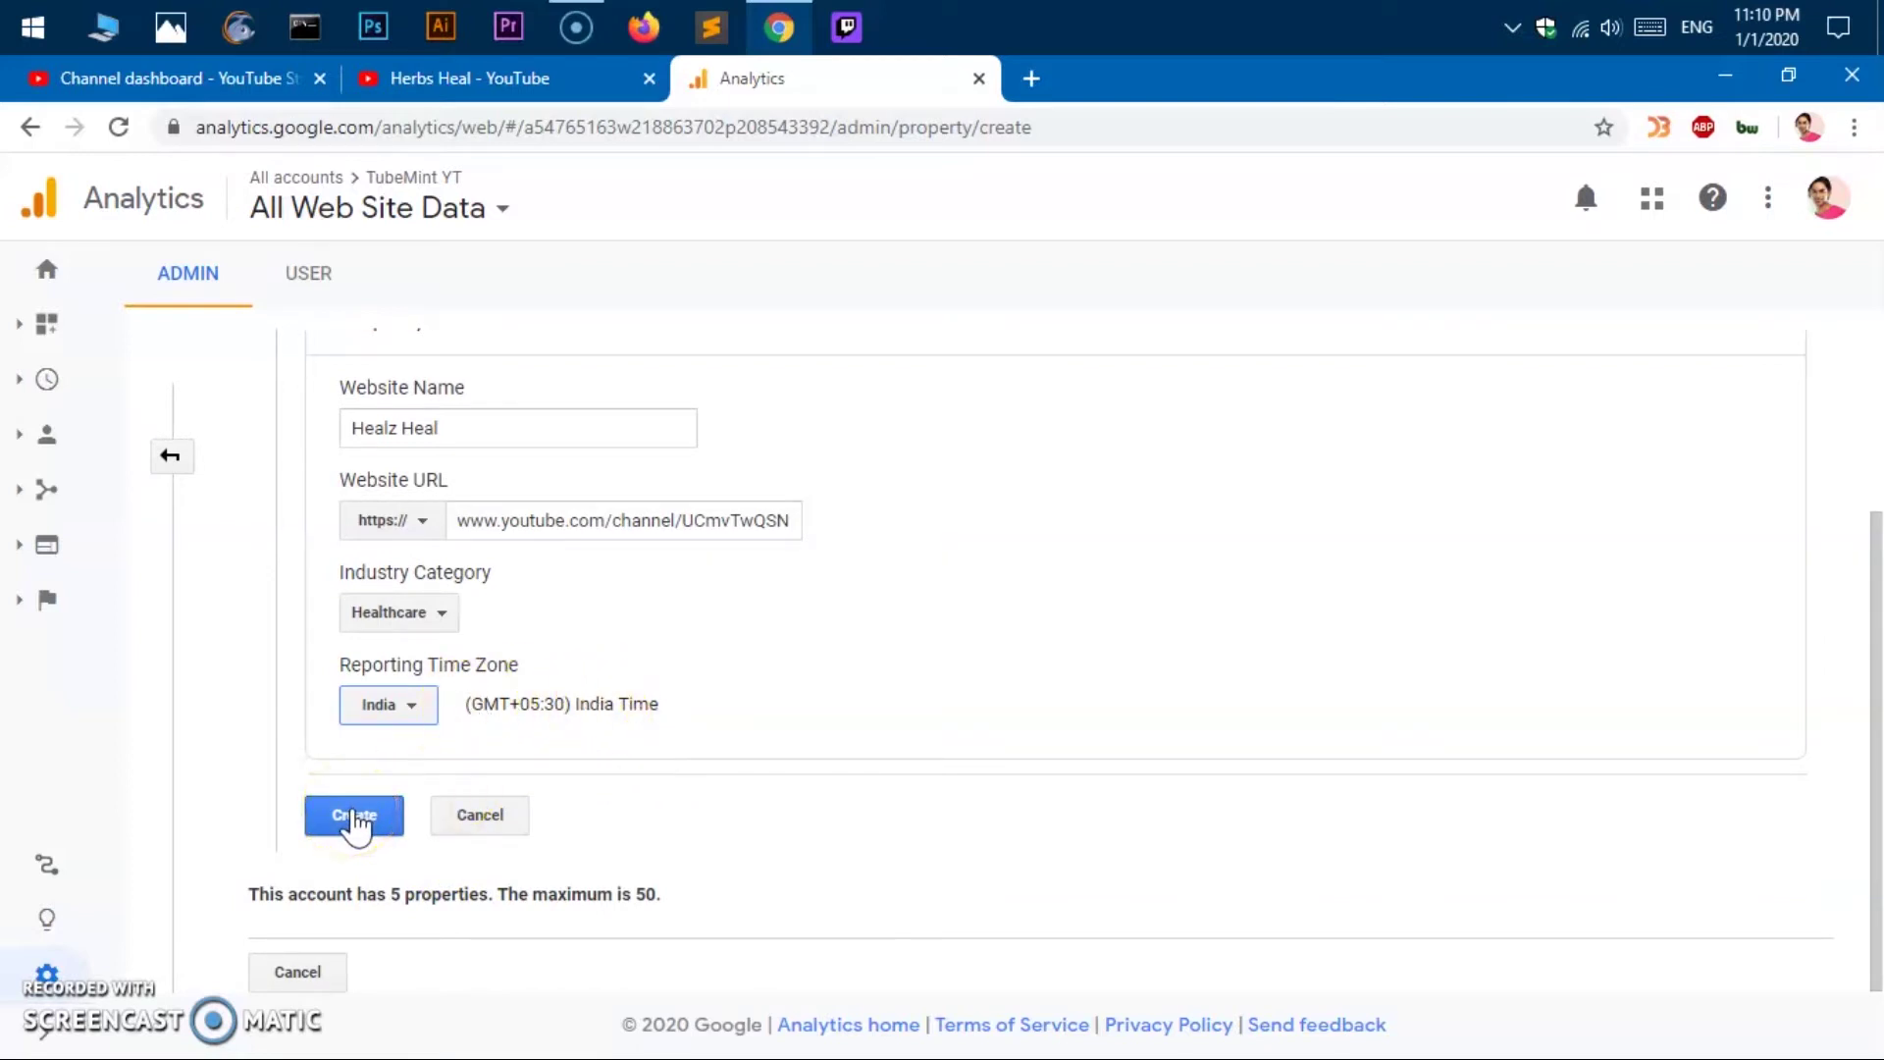
click(354, 820)
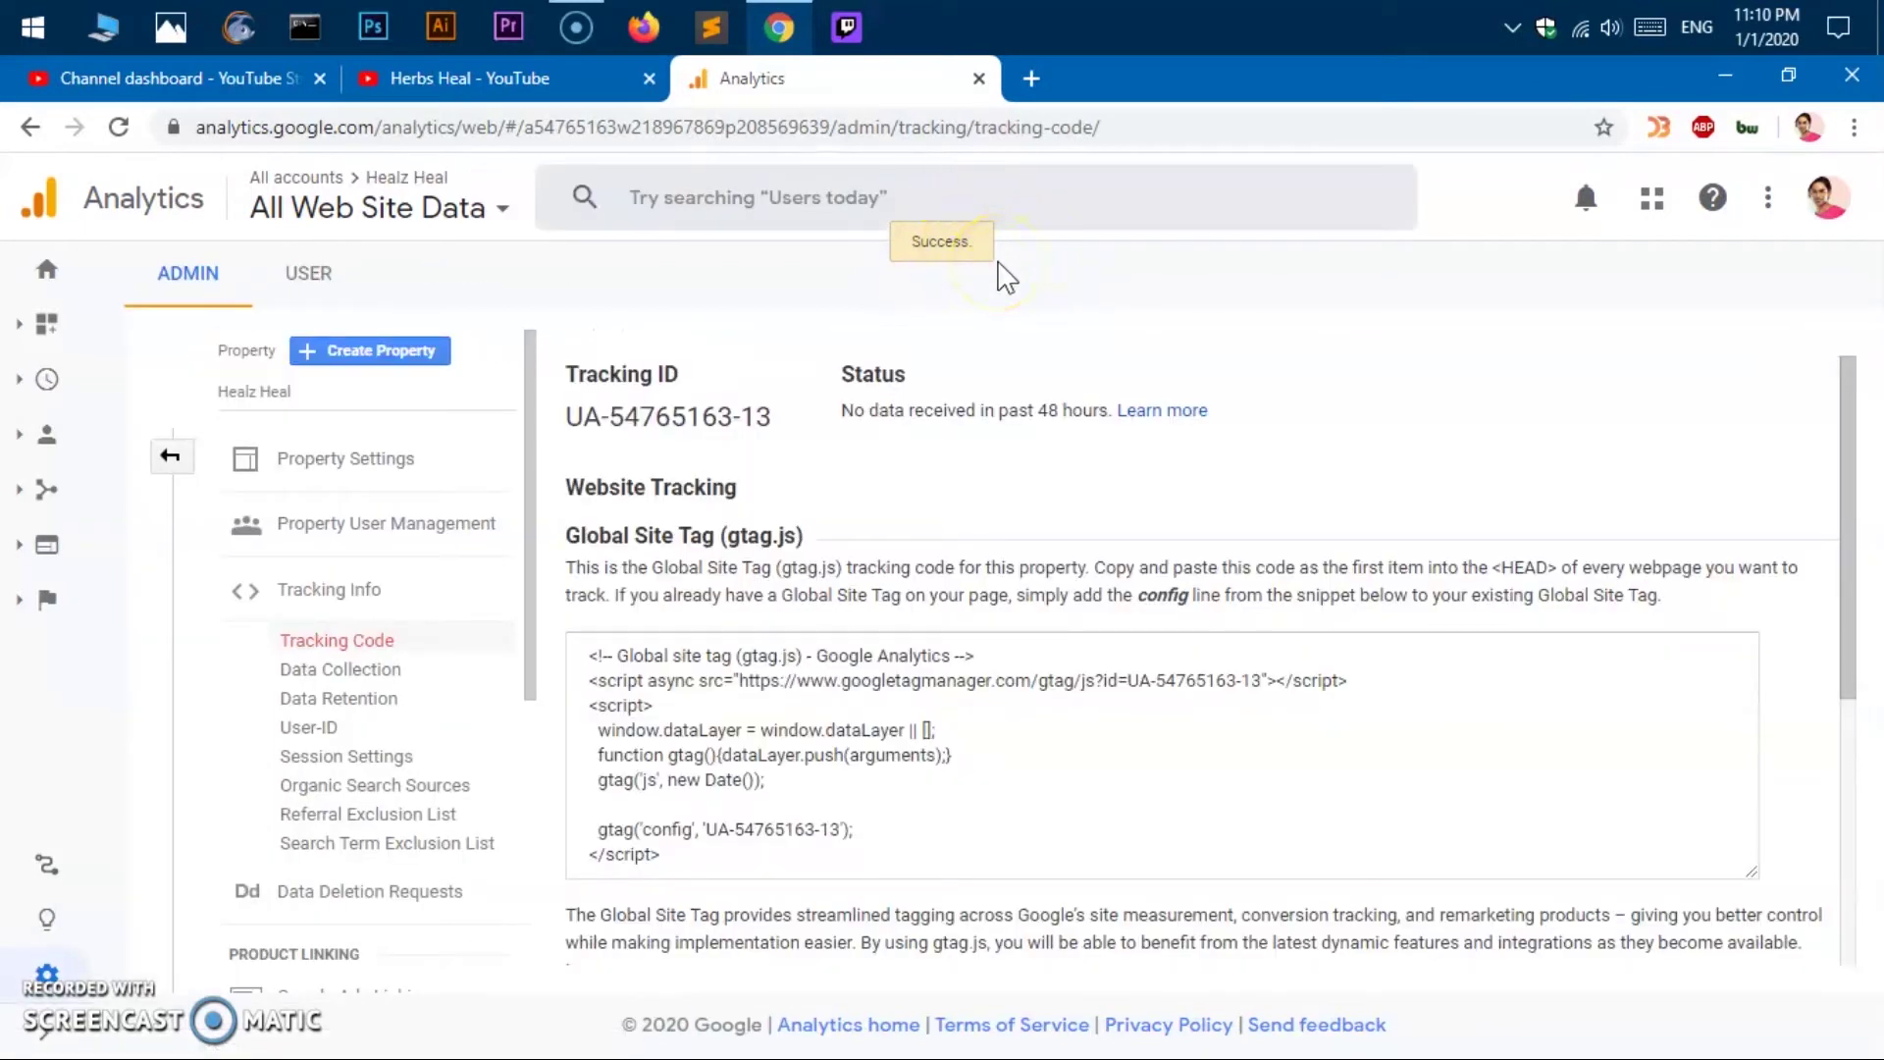
drag(576, 374, 723, 379)
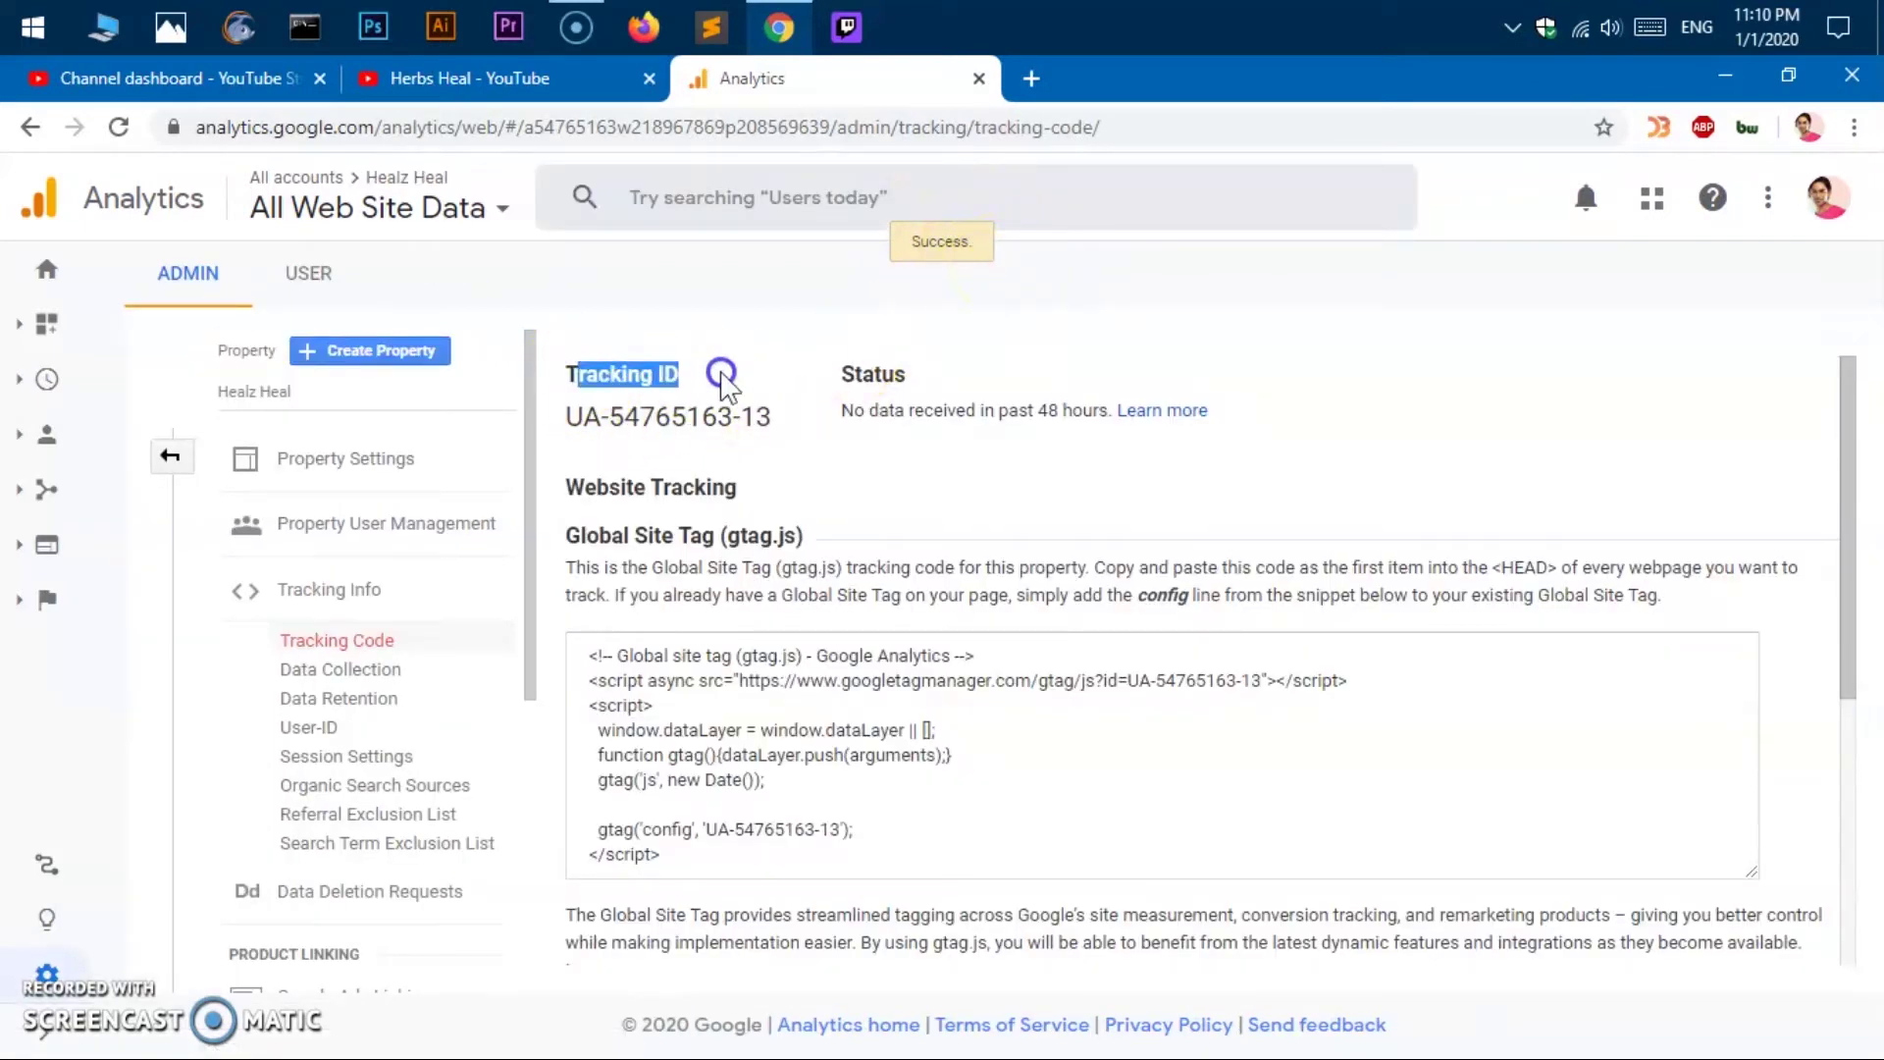
click(722, 381)
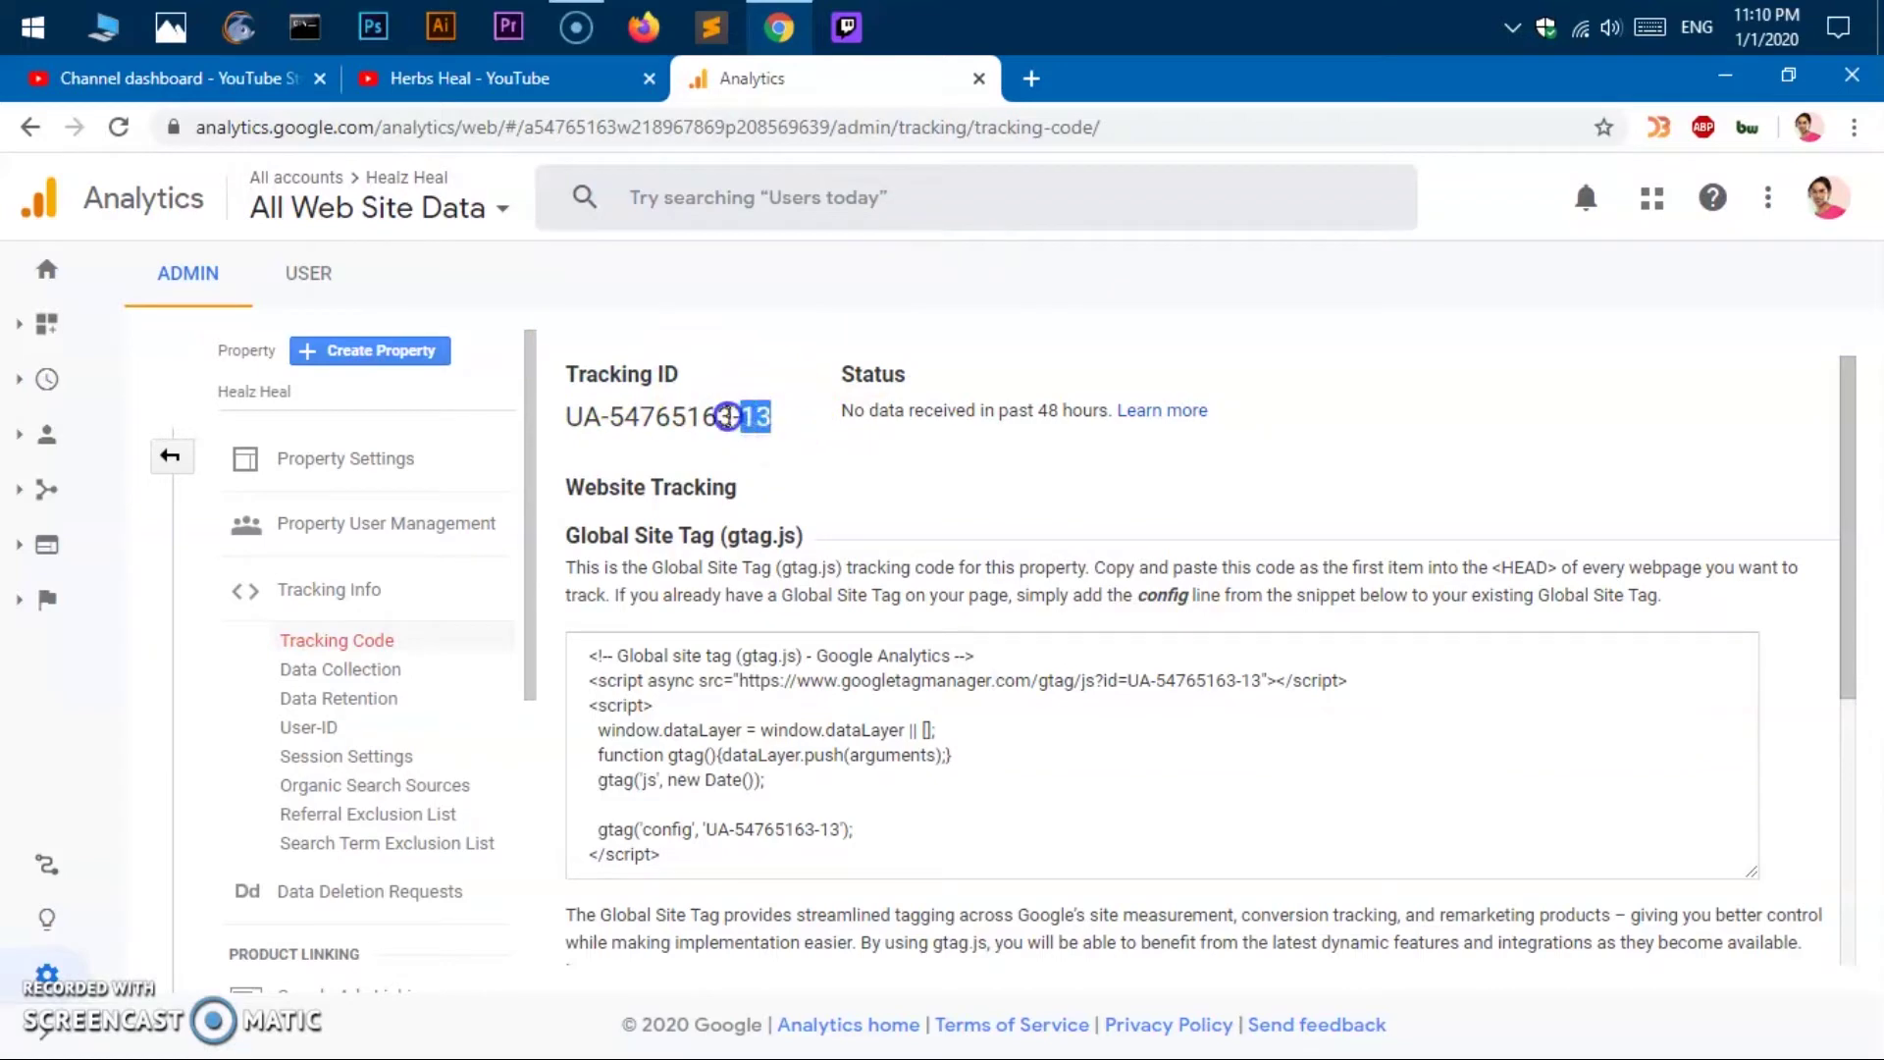
drag(727, 416, 580, 420)
right_click(579, 418)
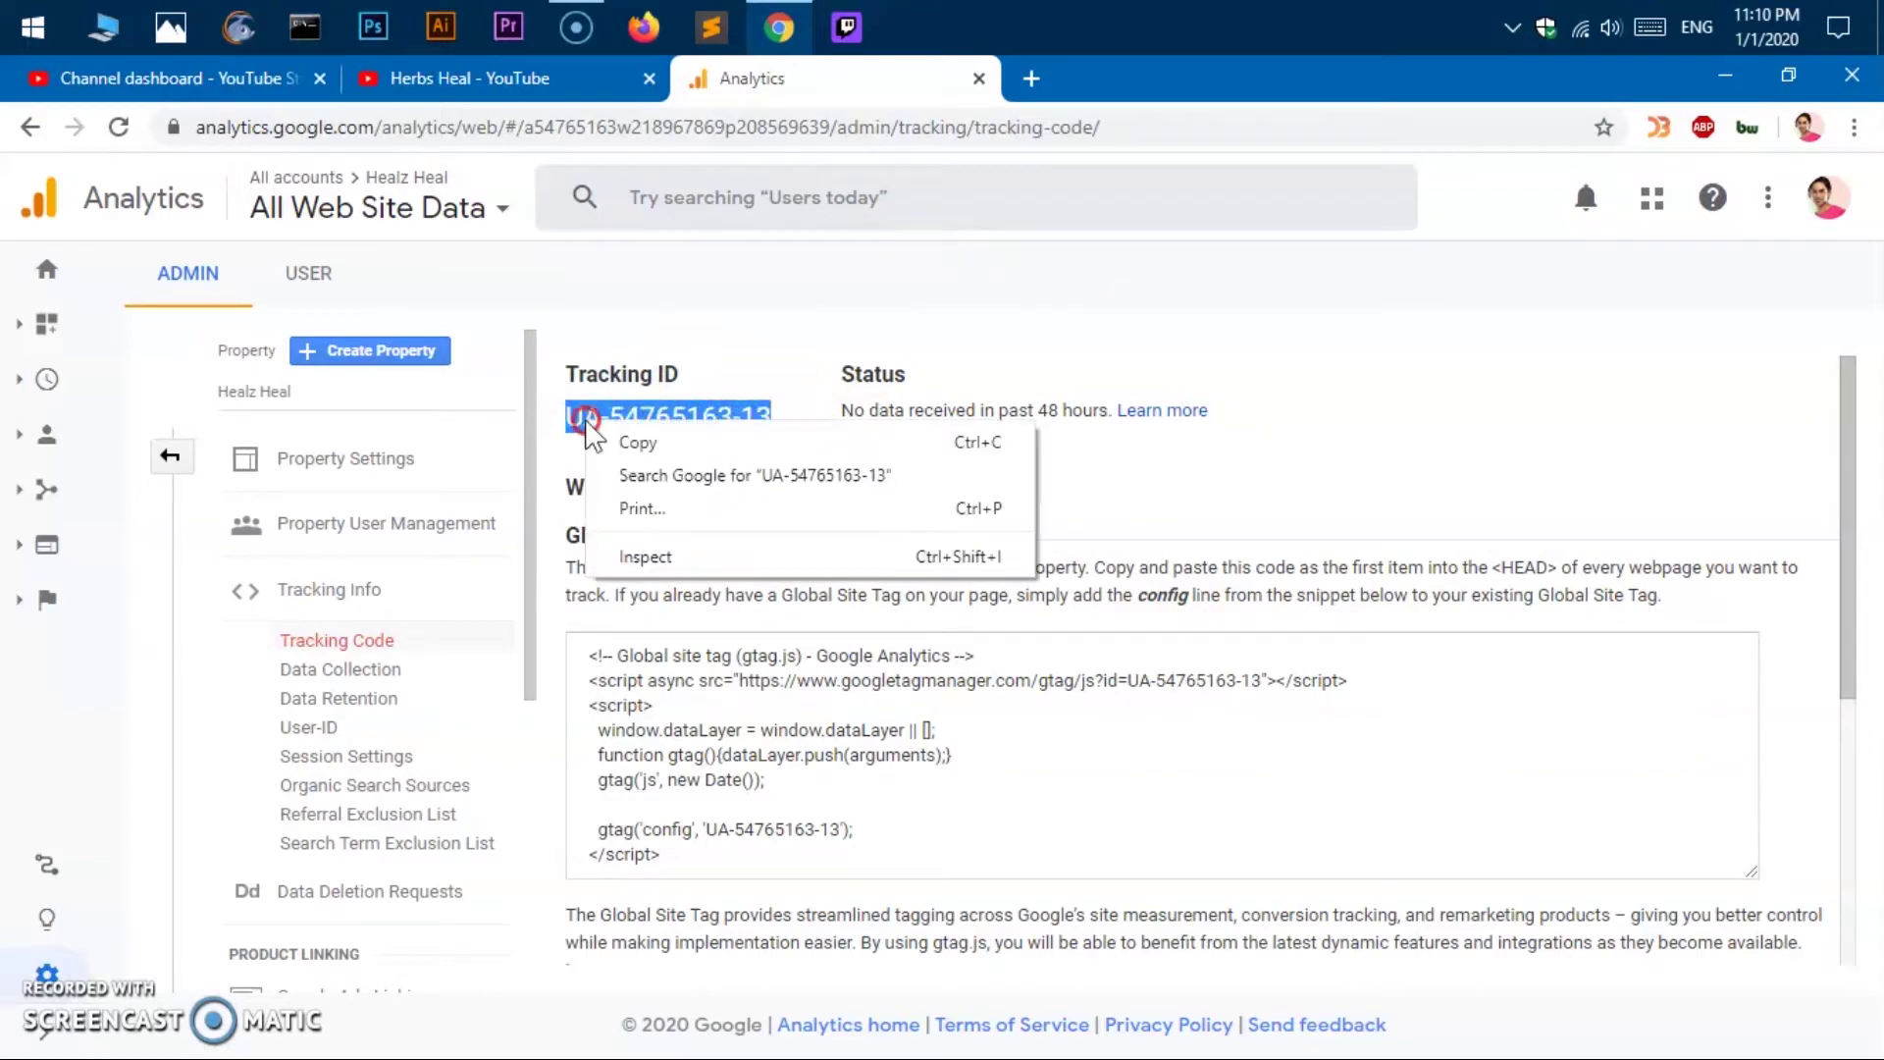
click(628, 437)
scroll(1210, 719, down, 5)
scroll(1210, 720, up, 5)
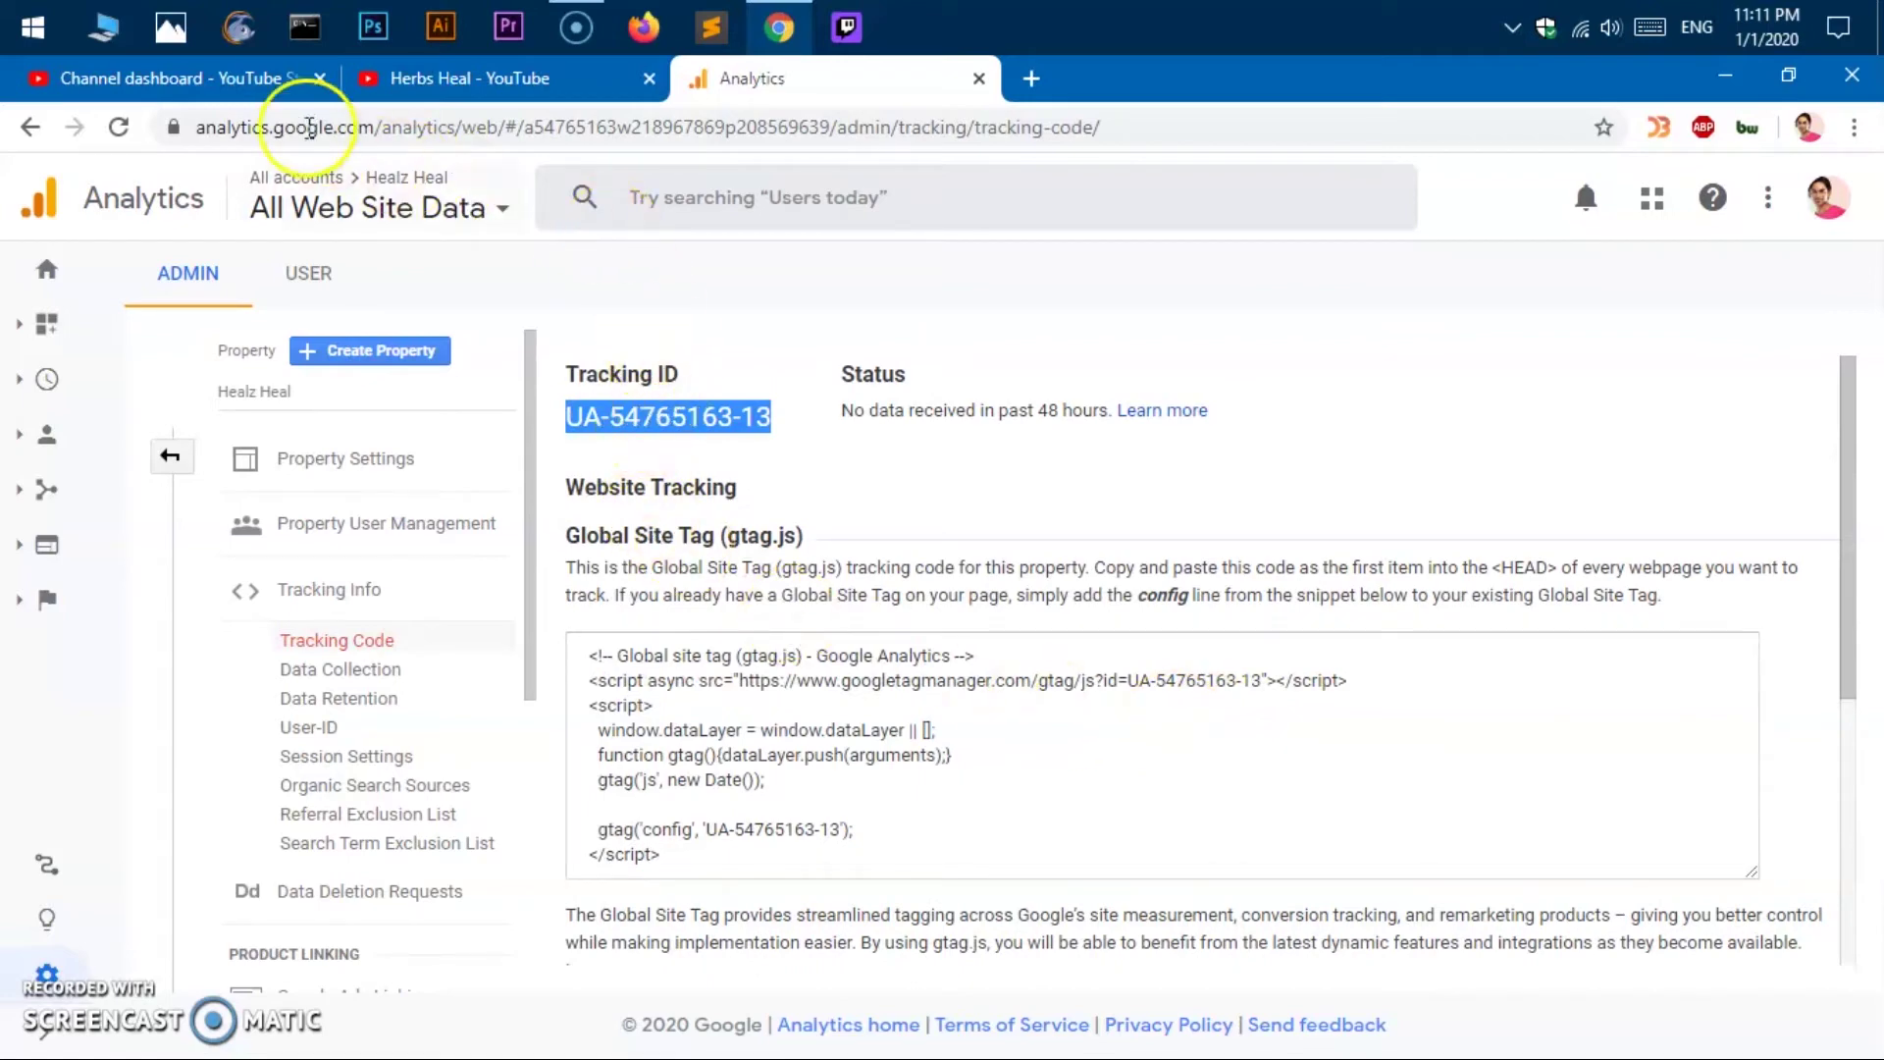
click(197, 78)
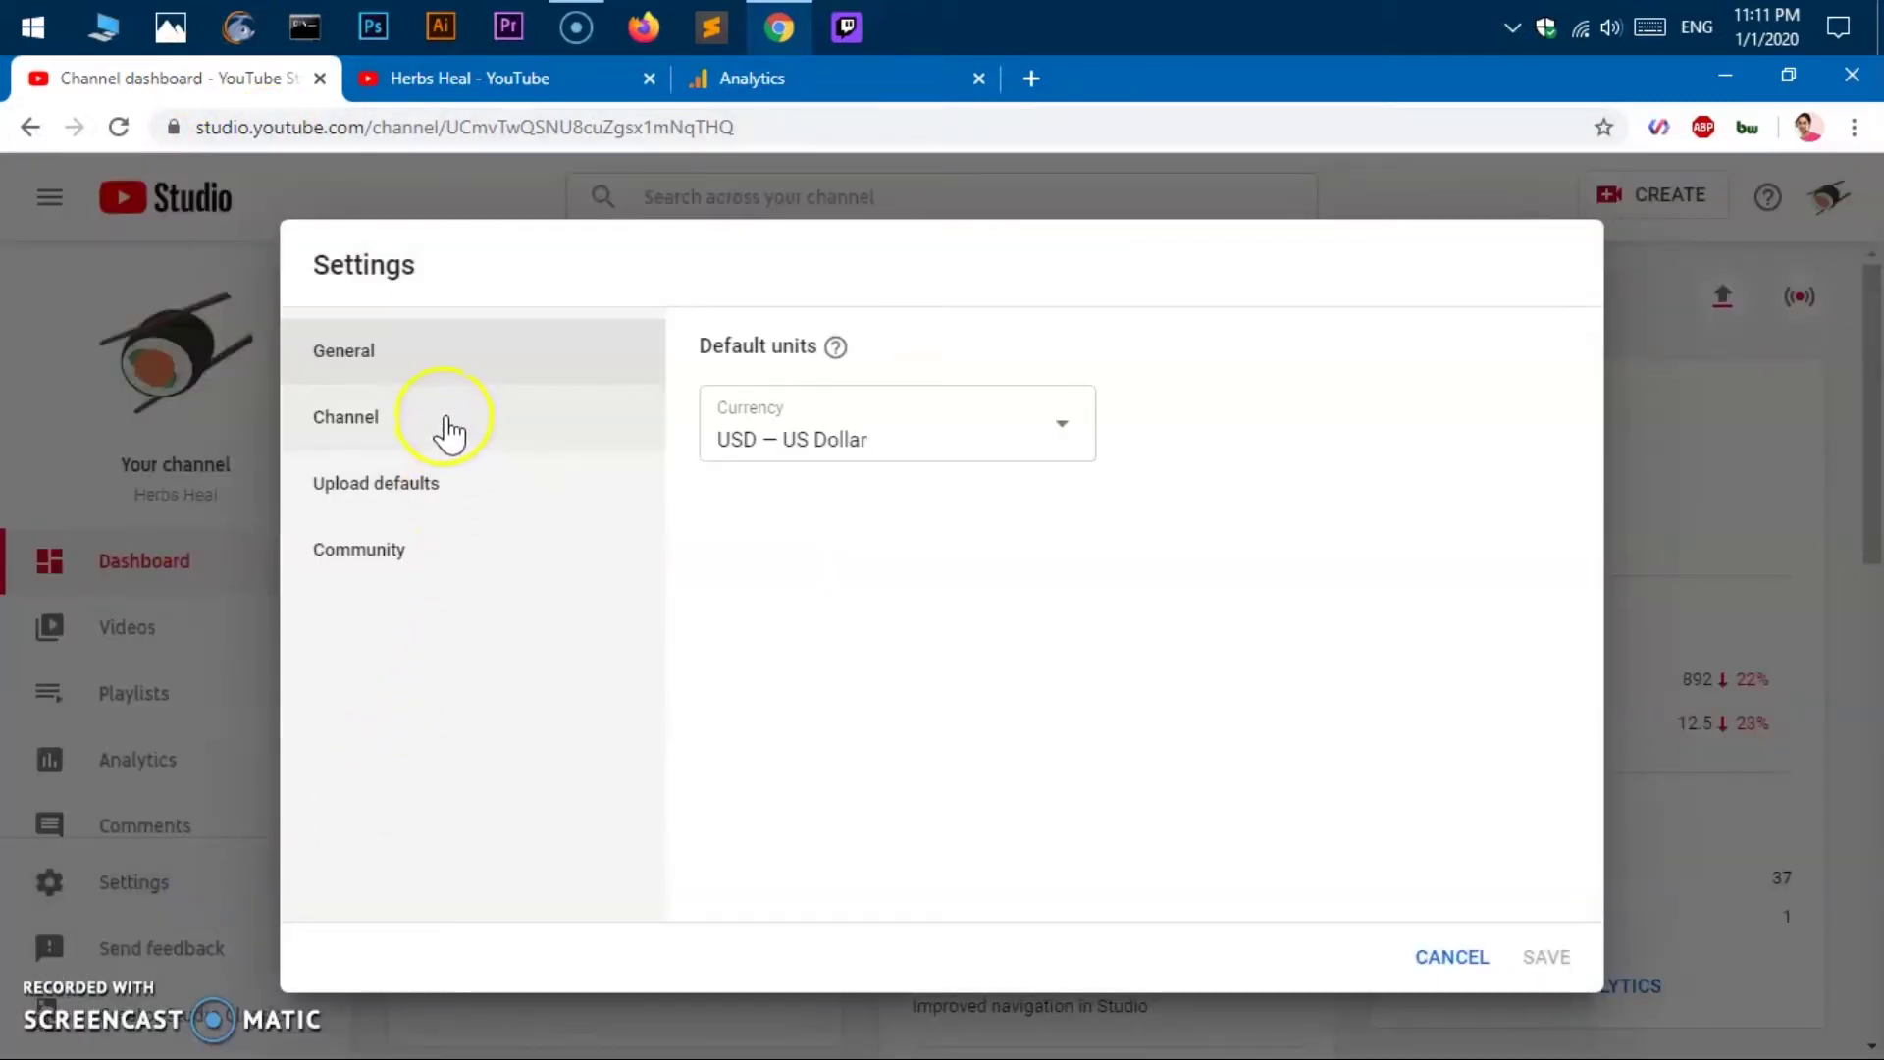
- Go to Settings > Channel > Advanced settings and open Advanced channel settings
click(442, 410)
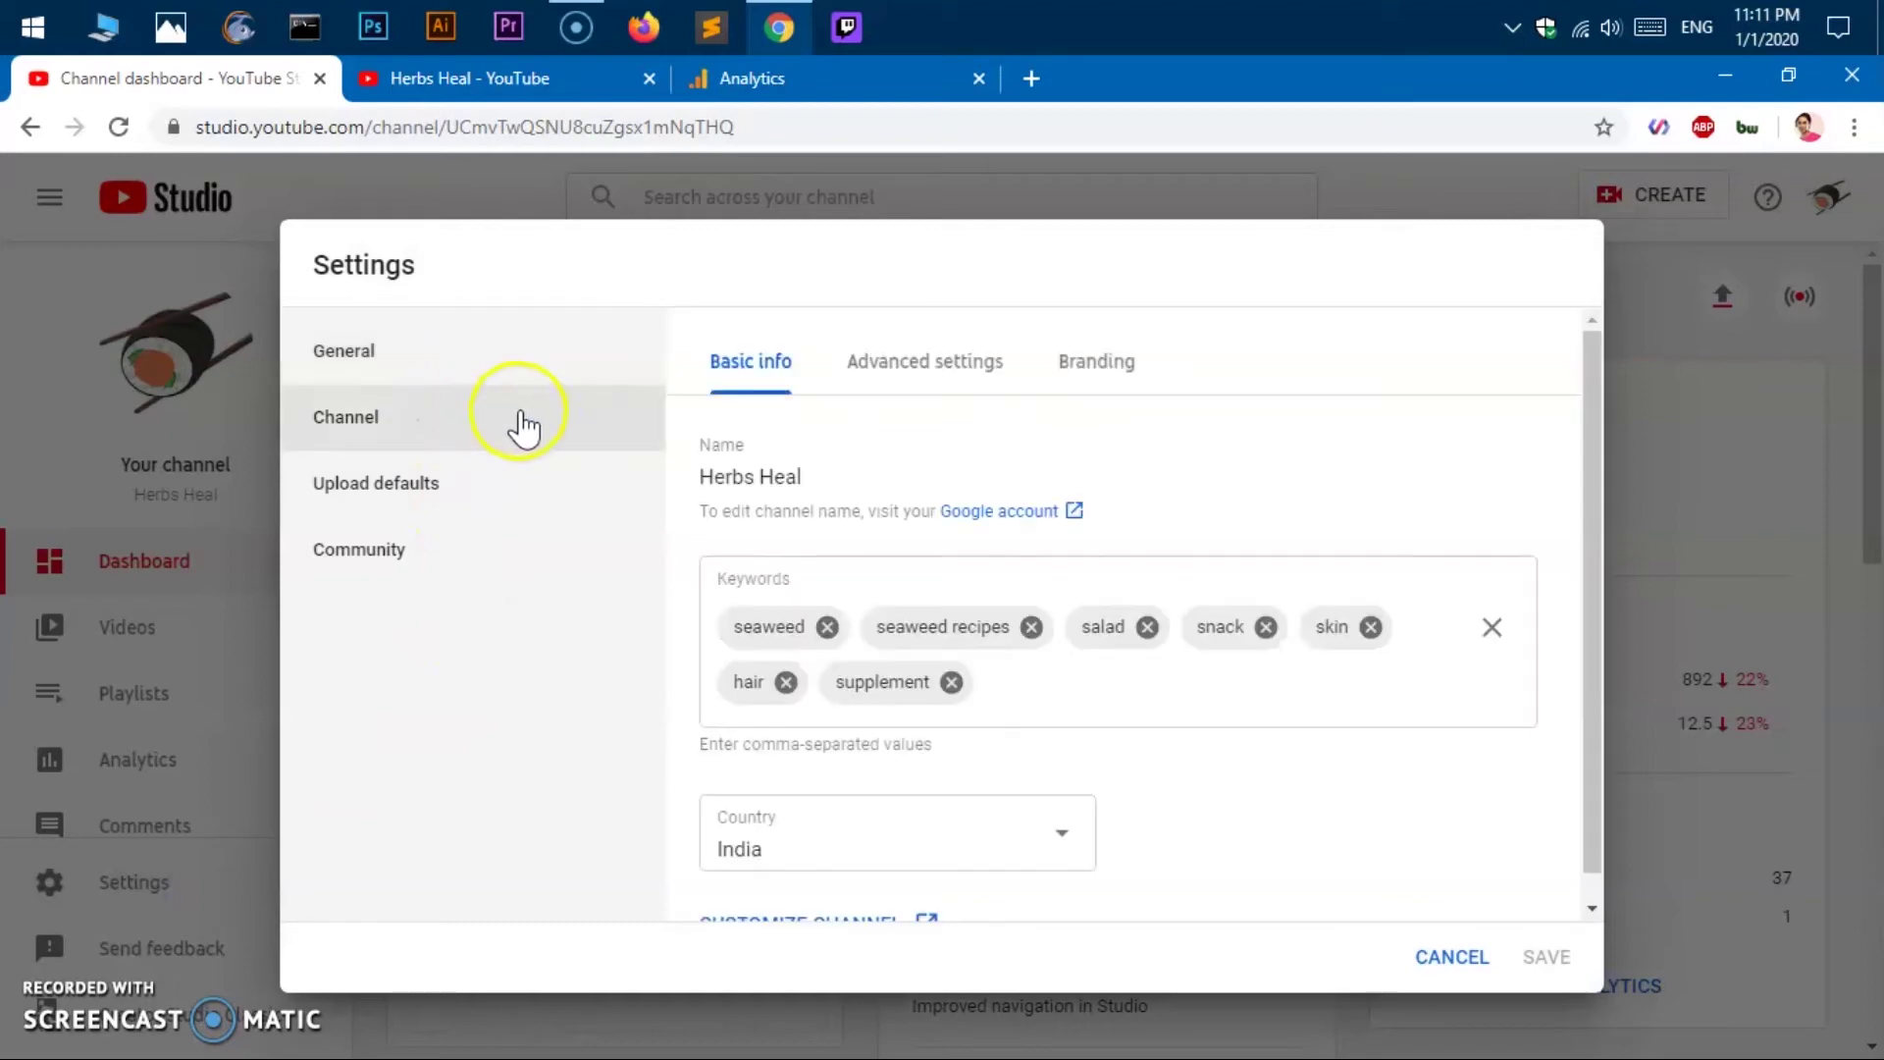
click(917, 378)
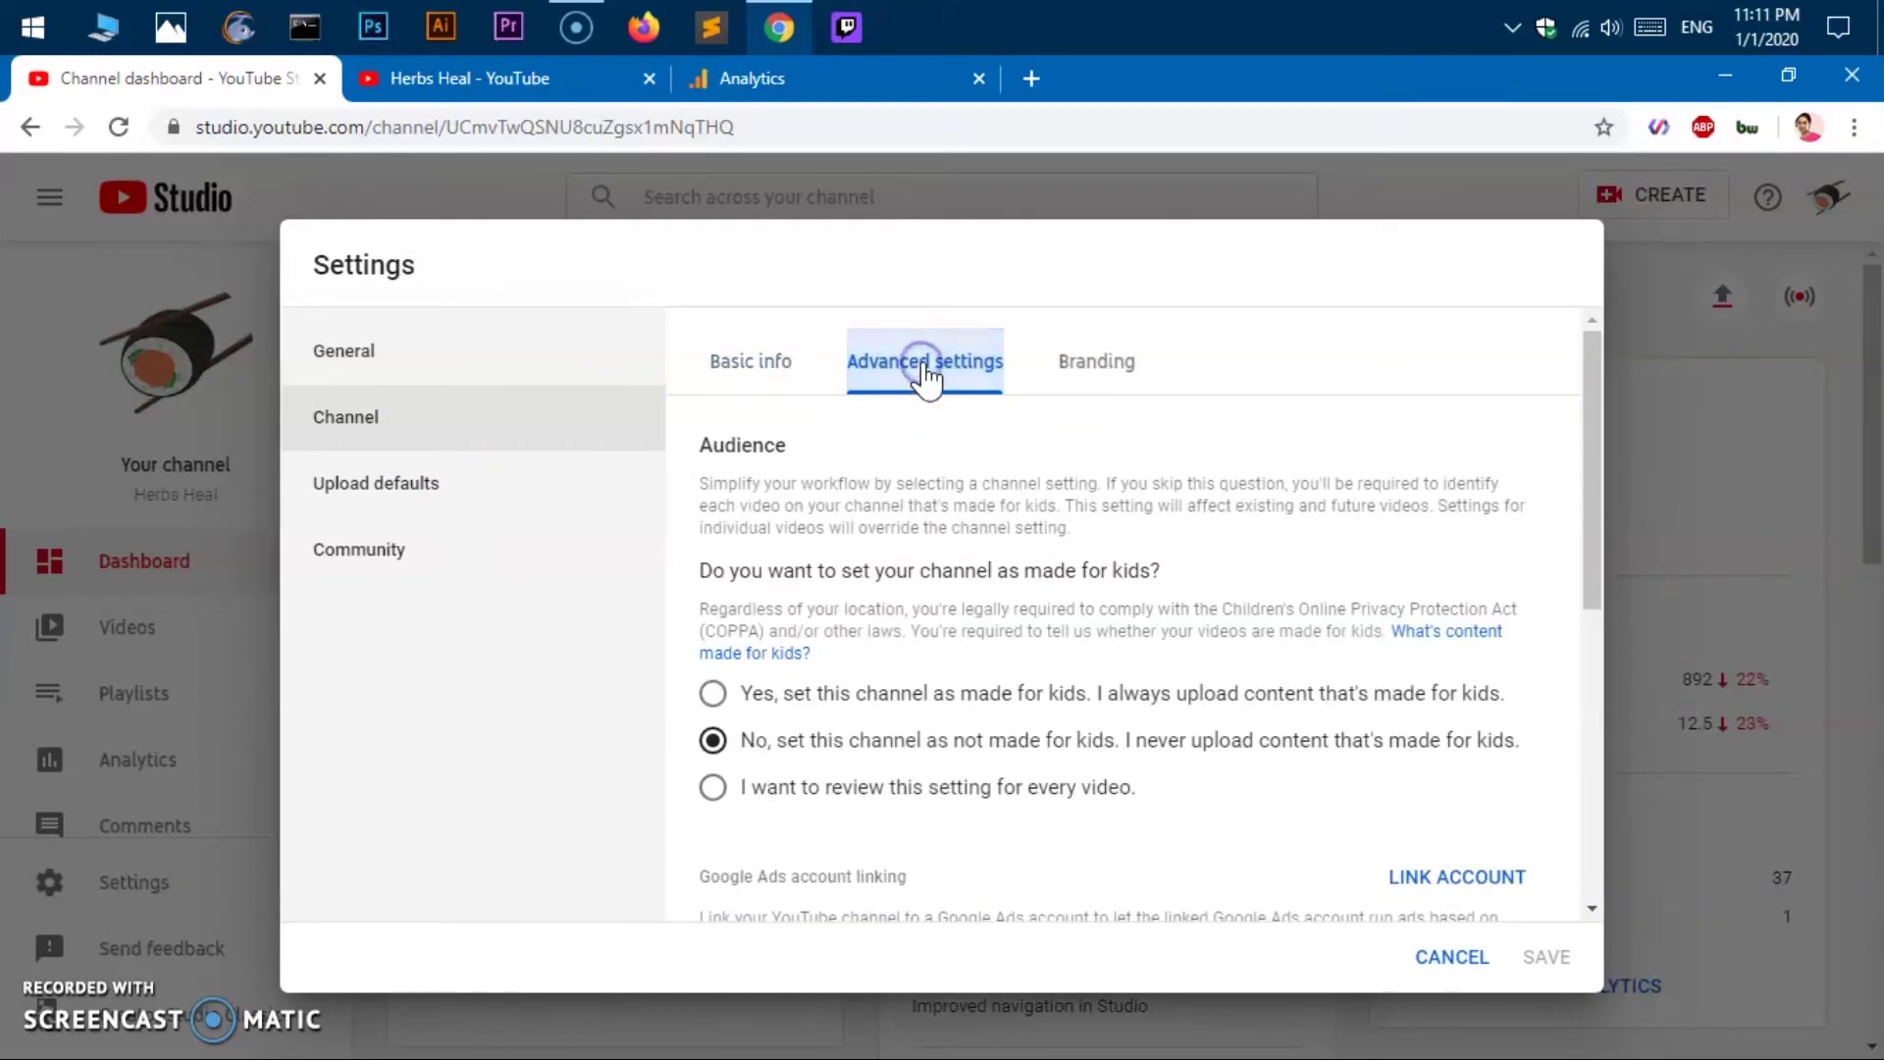
scroll(943, 656, down, 8)
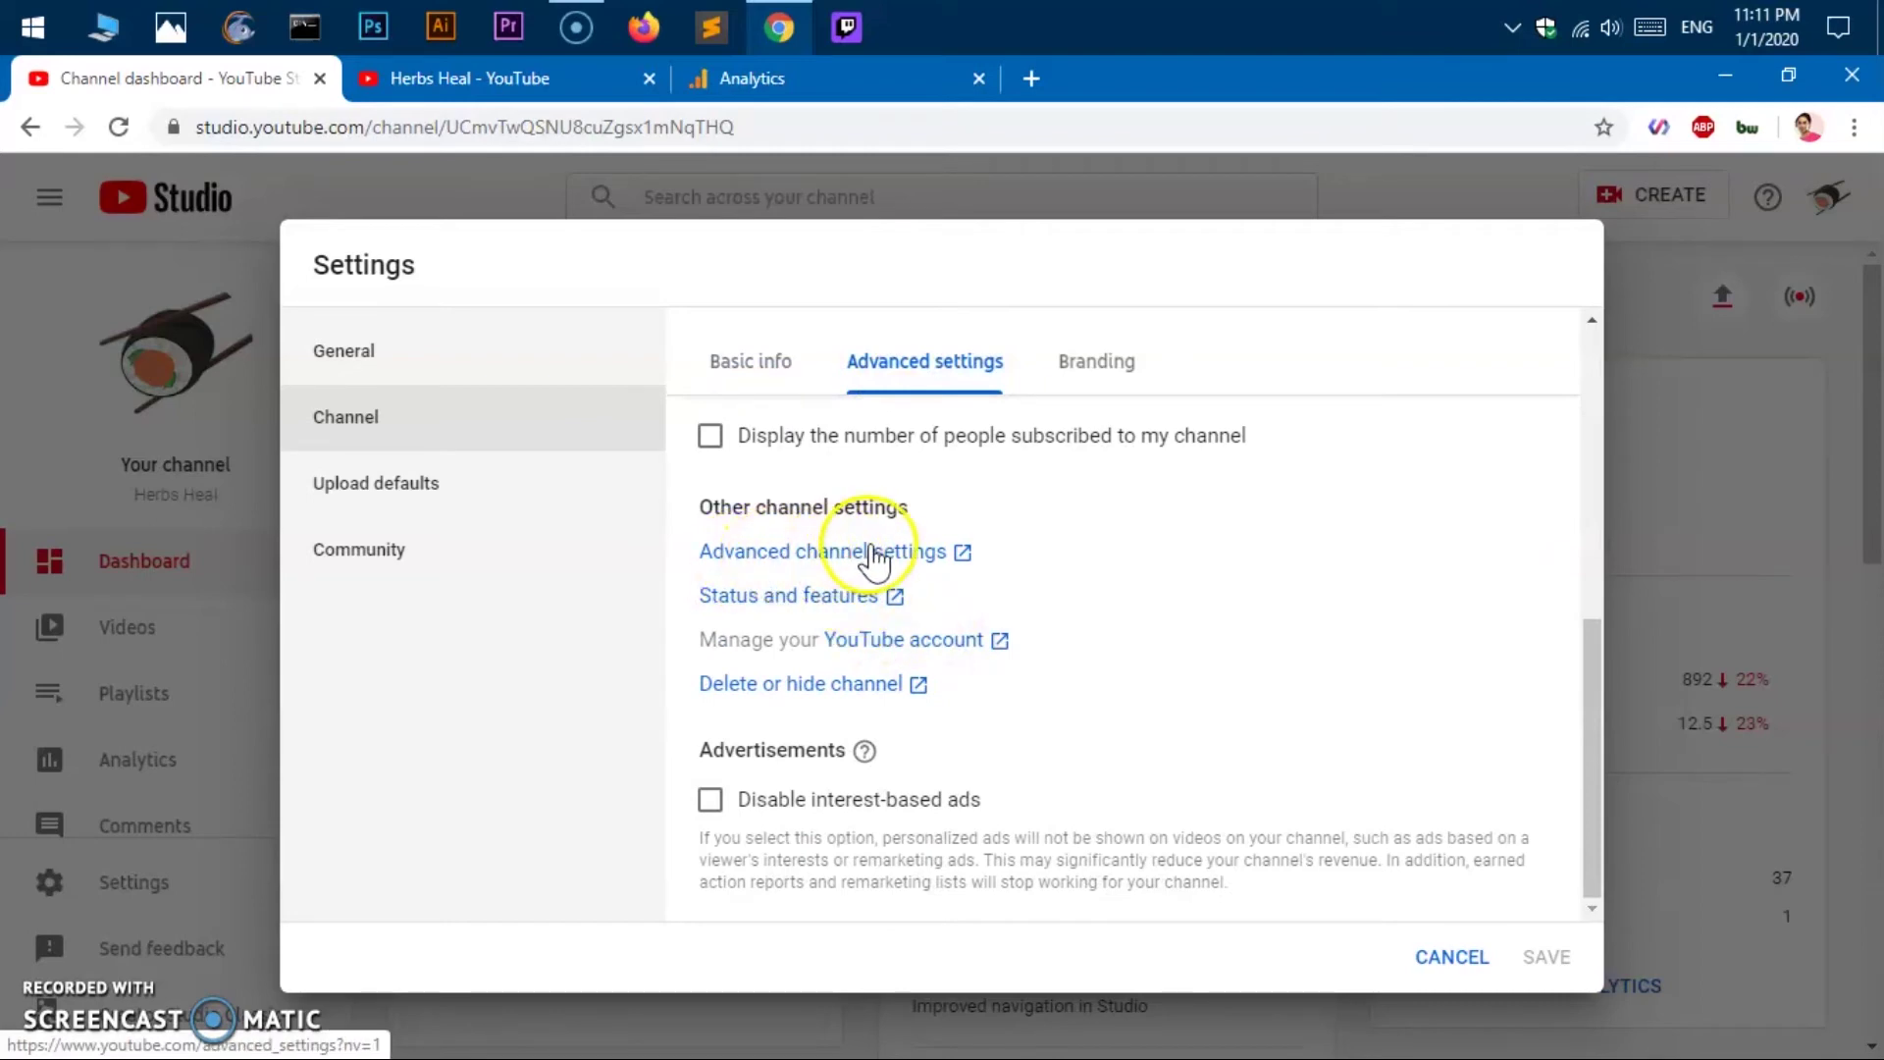
click(873, 556)
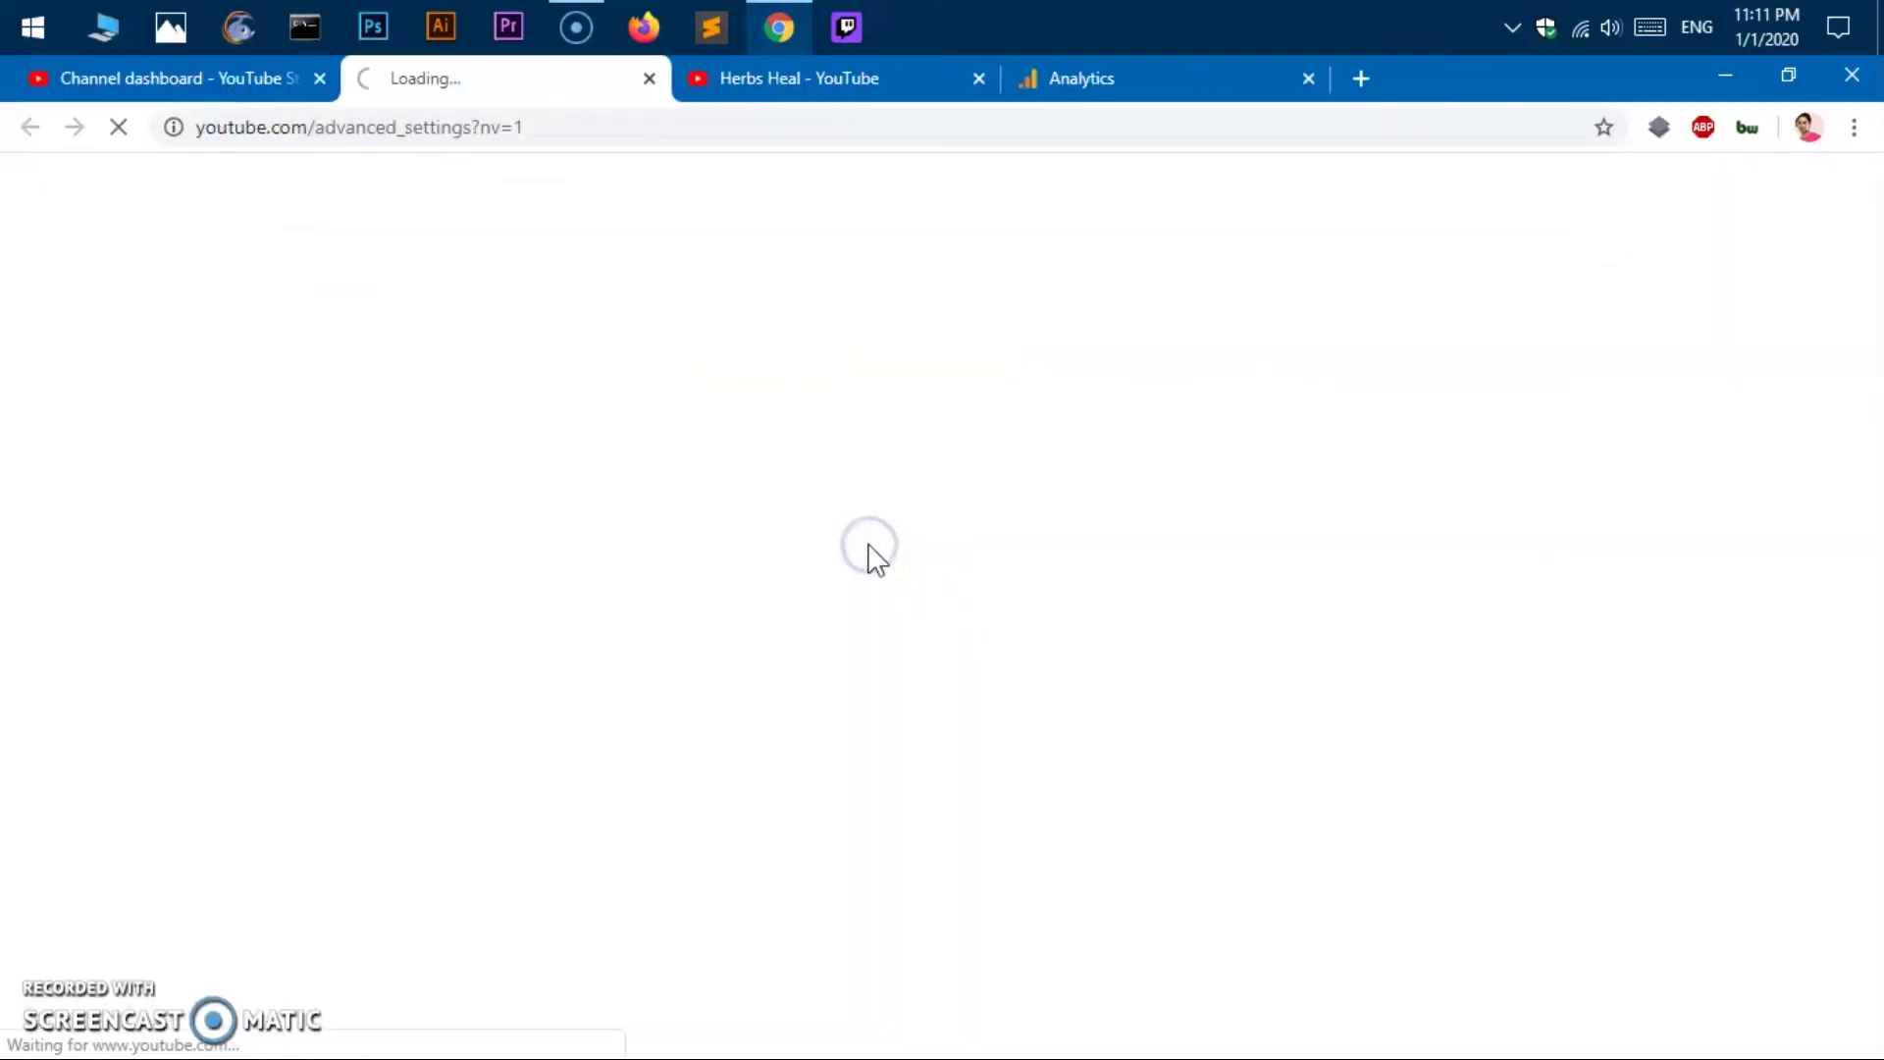
click(875, 563)
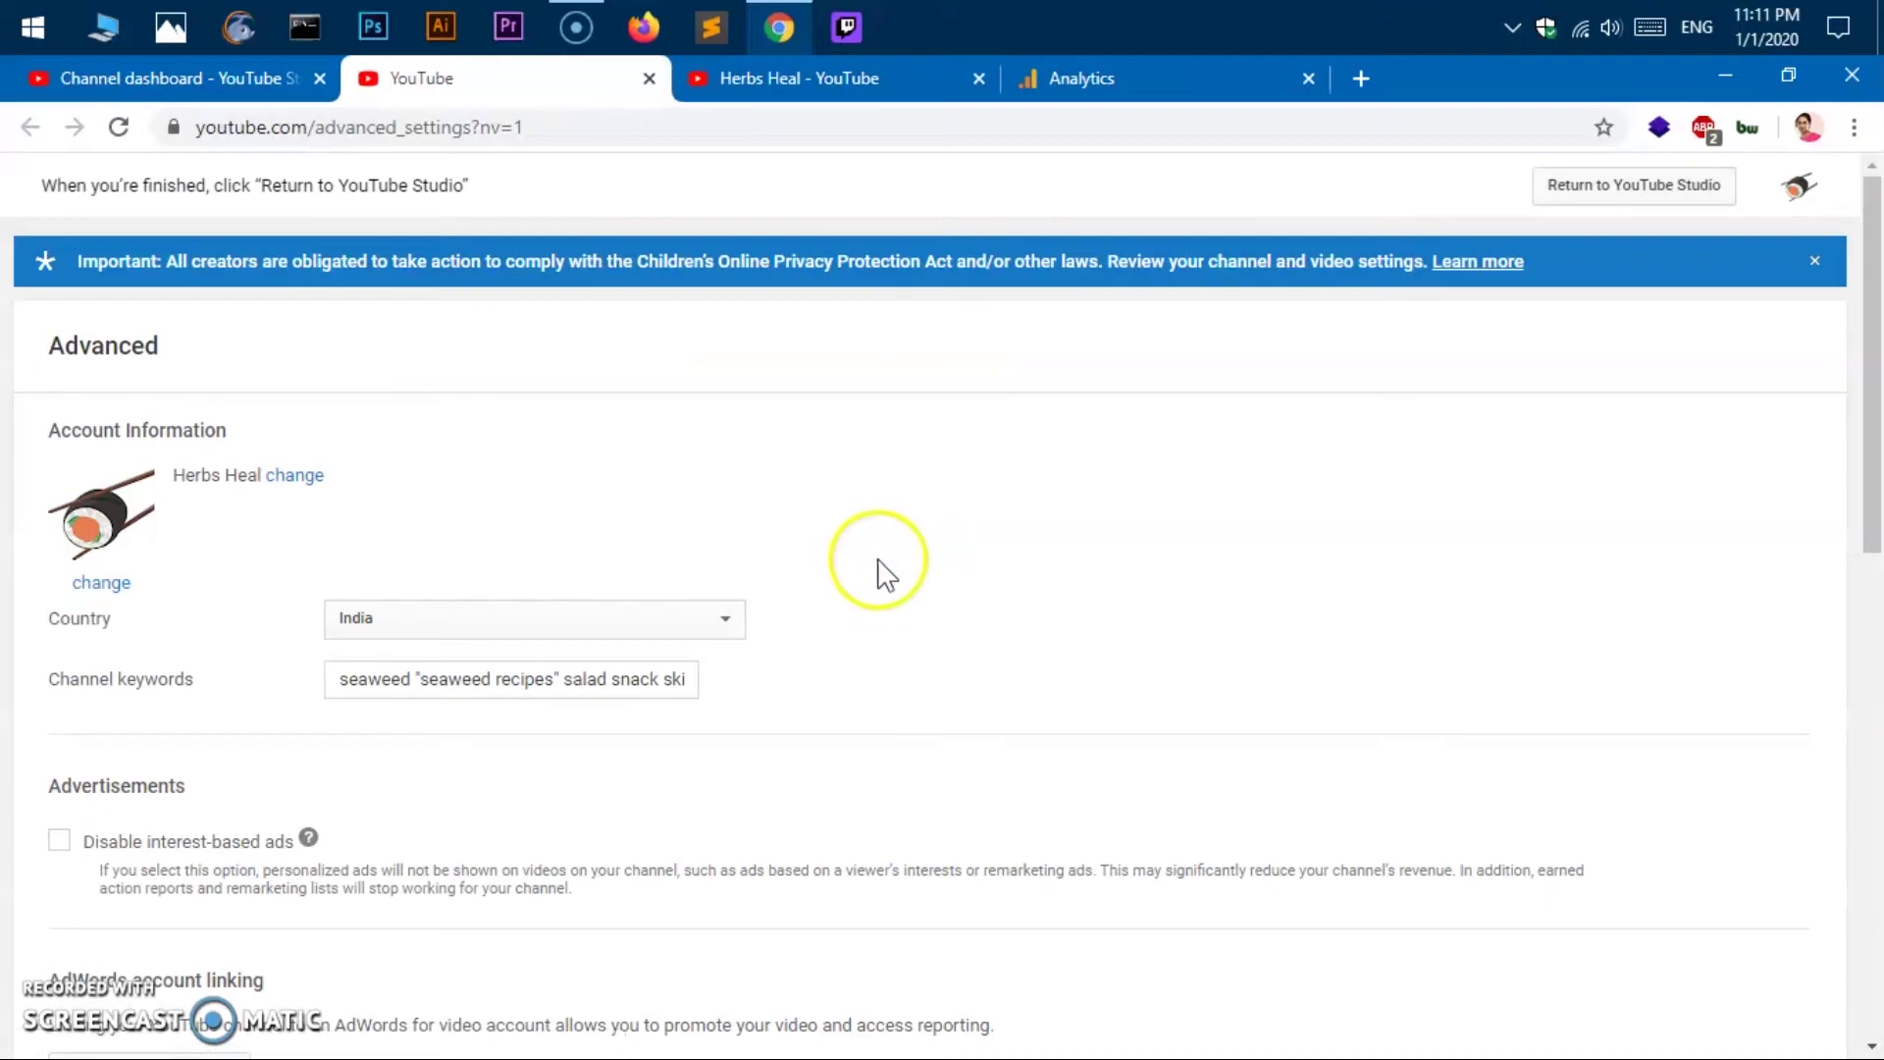
scroll(891, 617, down, 3)
scroll(891, 617, down, 7)
scroll(884, 614, down, 2)
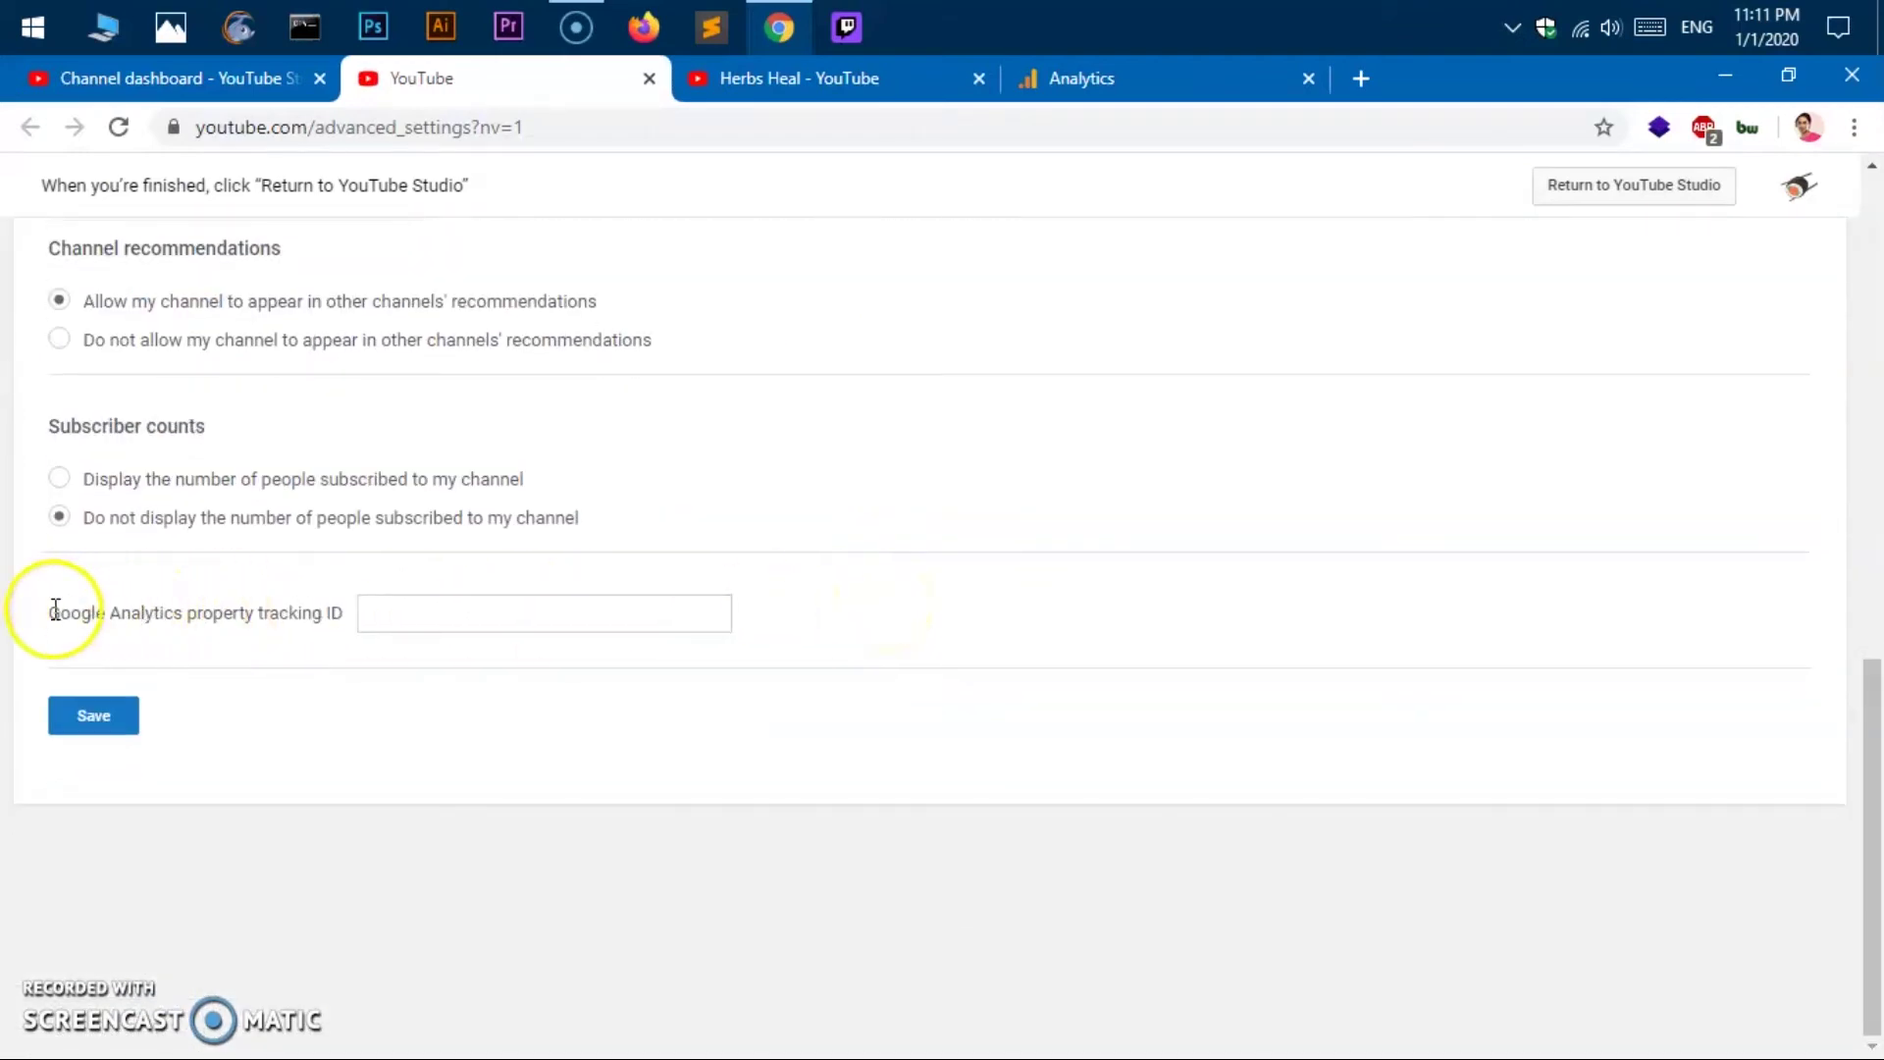
drag(49, 614, 159, 611)
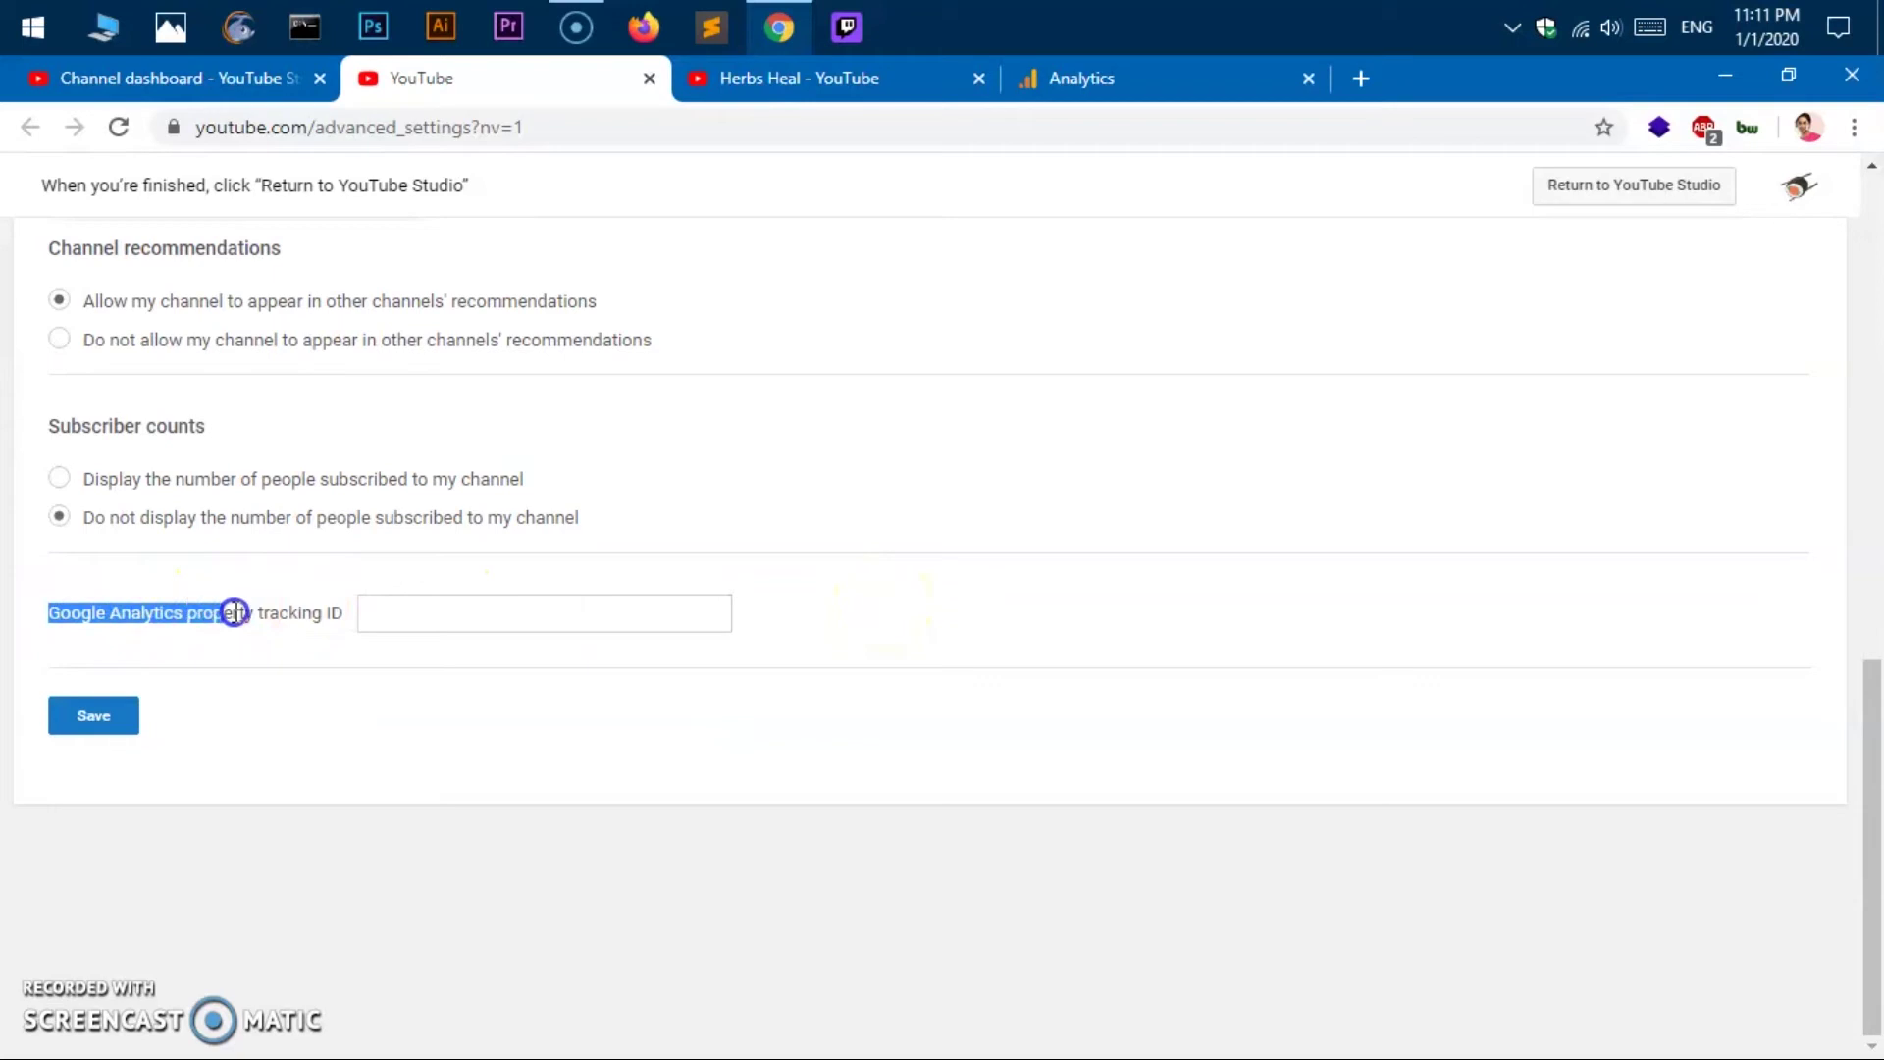
drag(176, 609, 395, 618)
click(397, 617)
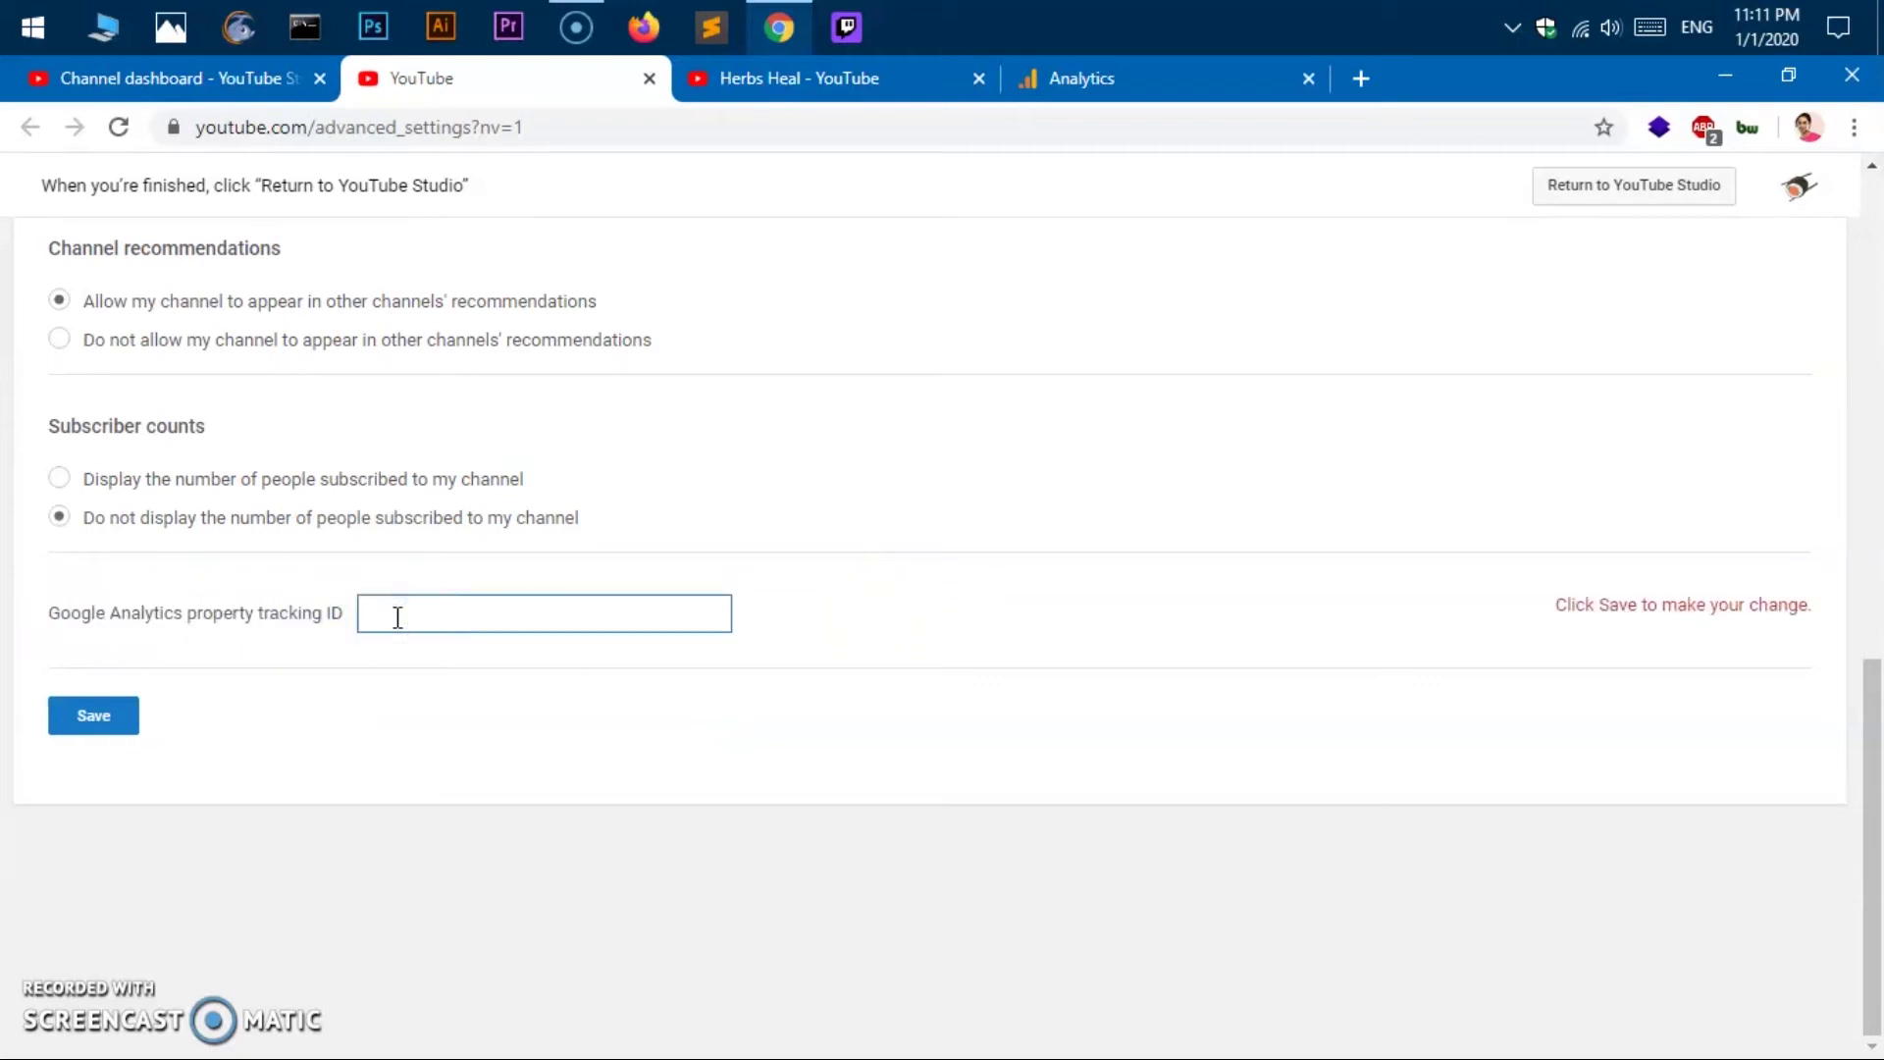
key(ctrl+v)
- Return to the advanced settings page and save the tracking ID
click(1124, 80)
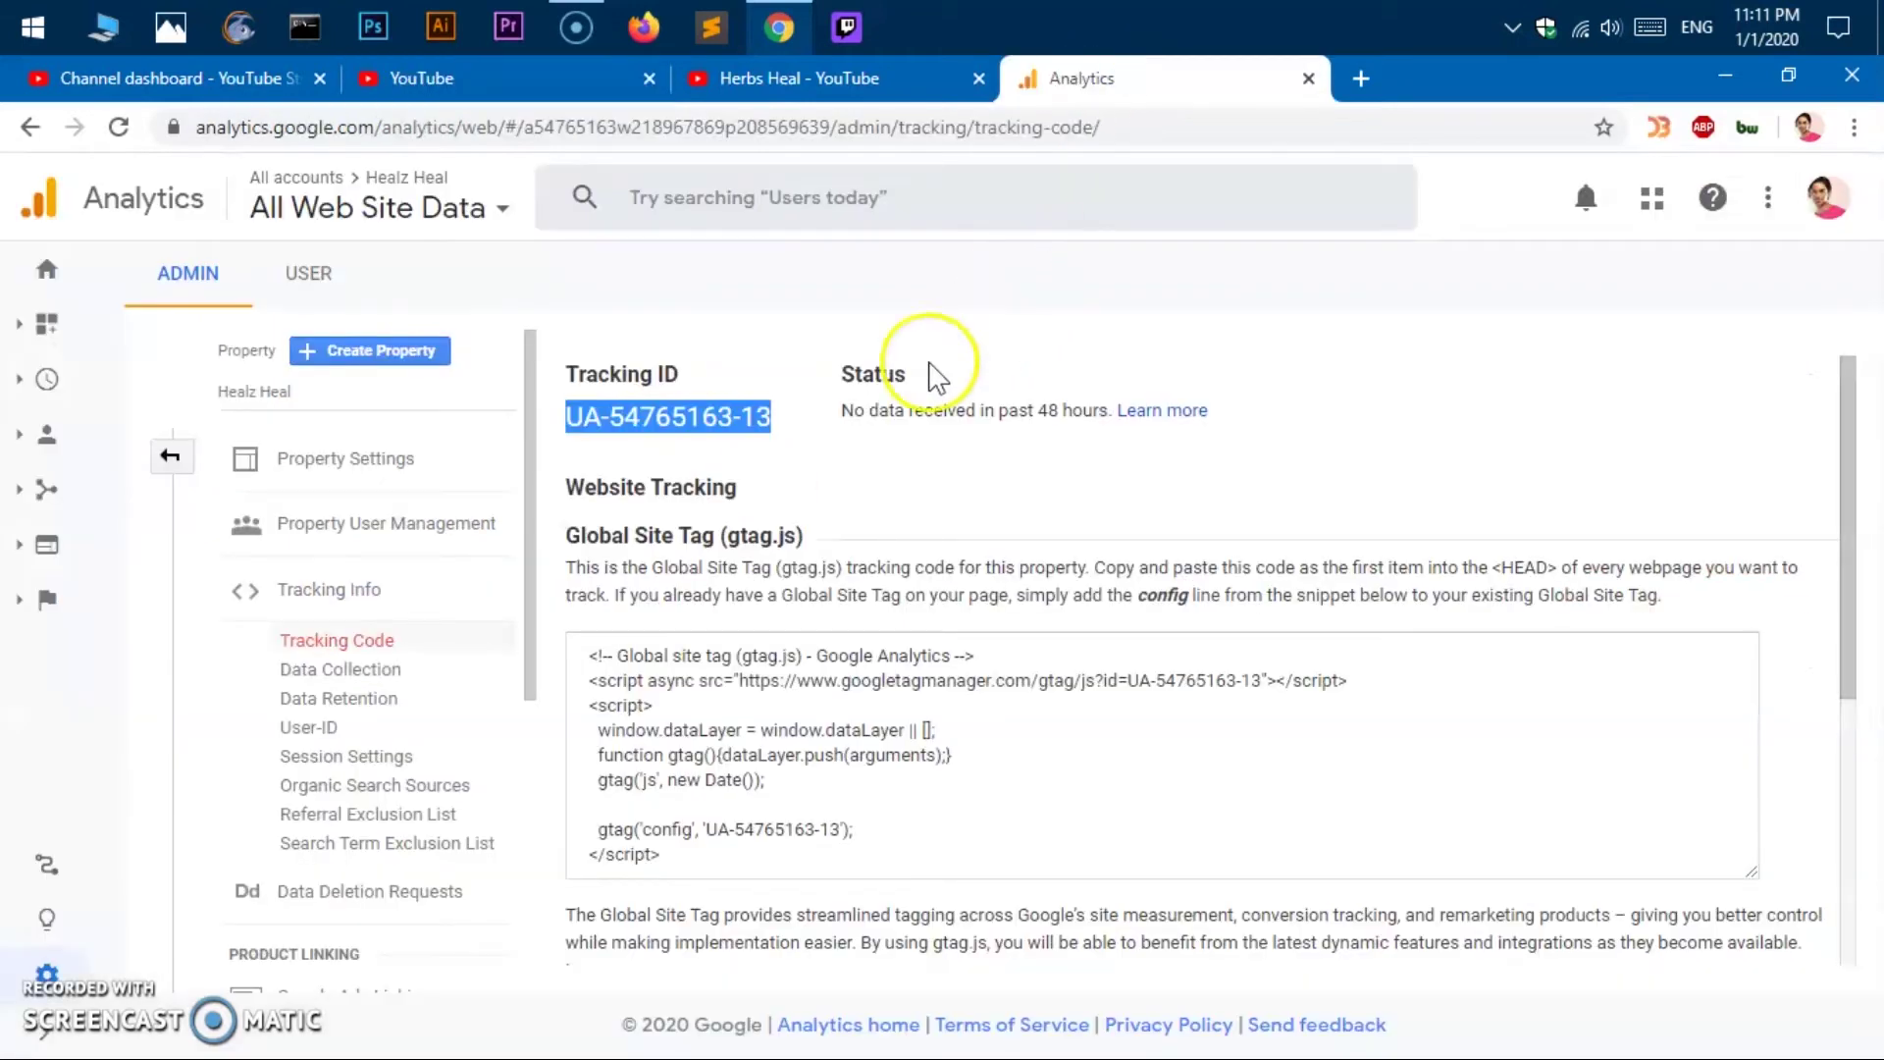
click(766, 79)
click(554, 80)
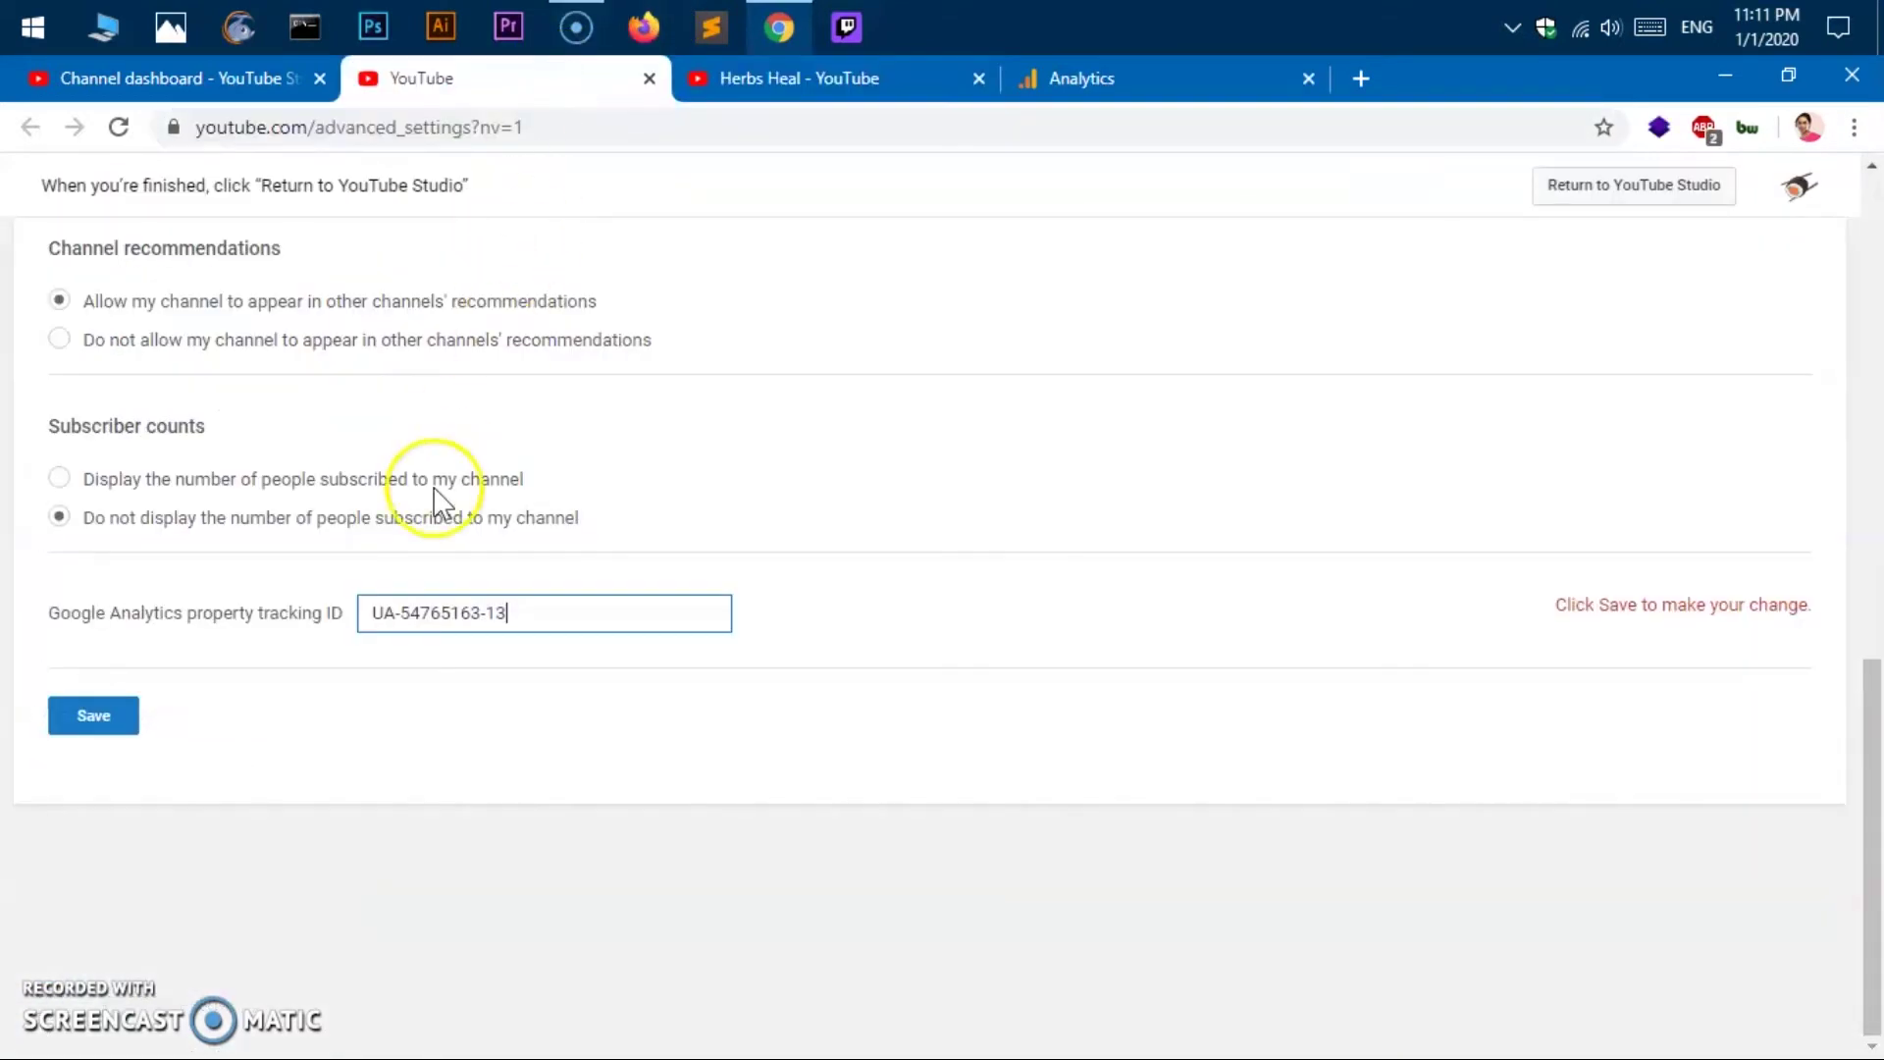
click(75, 734)
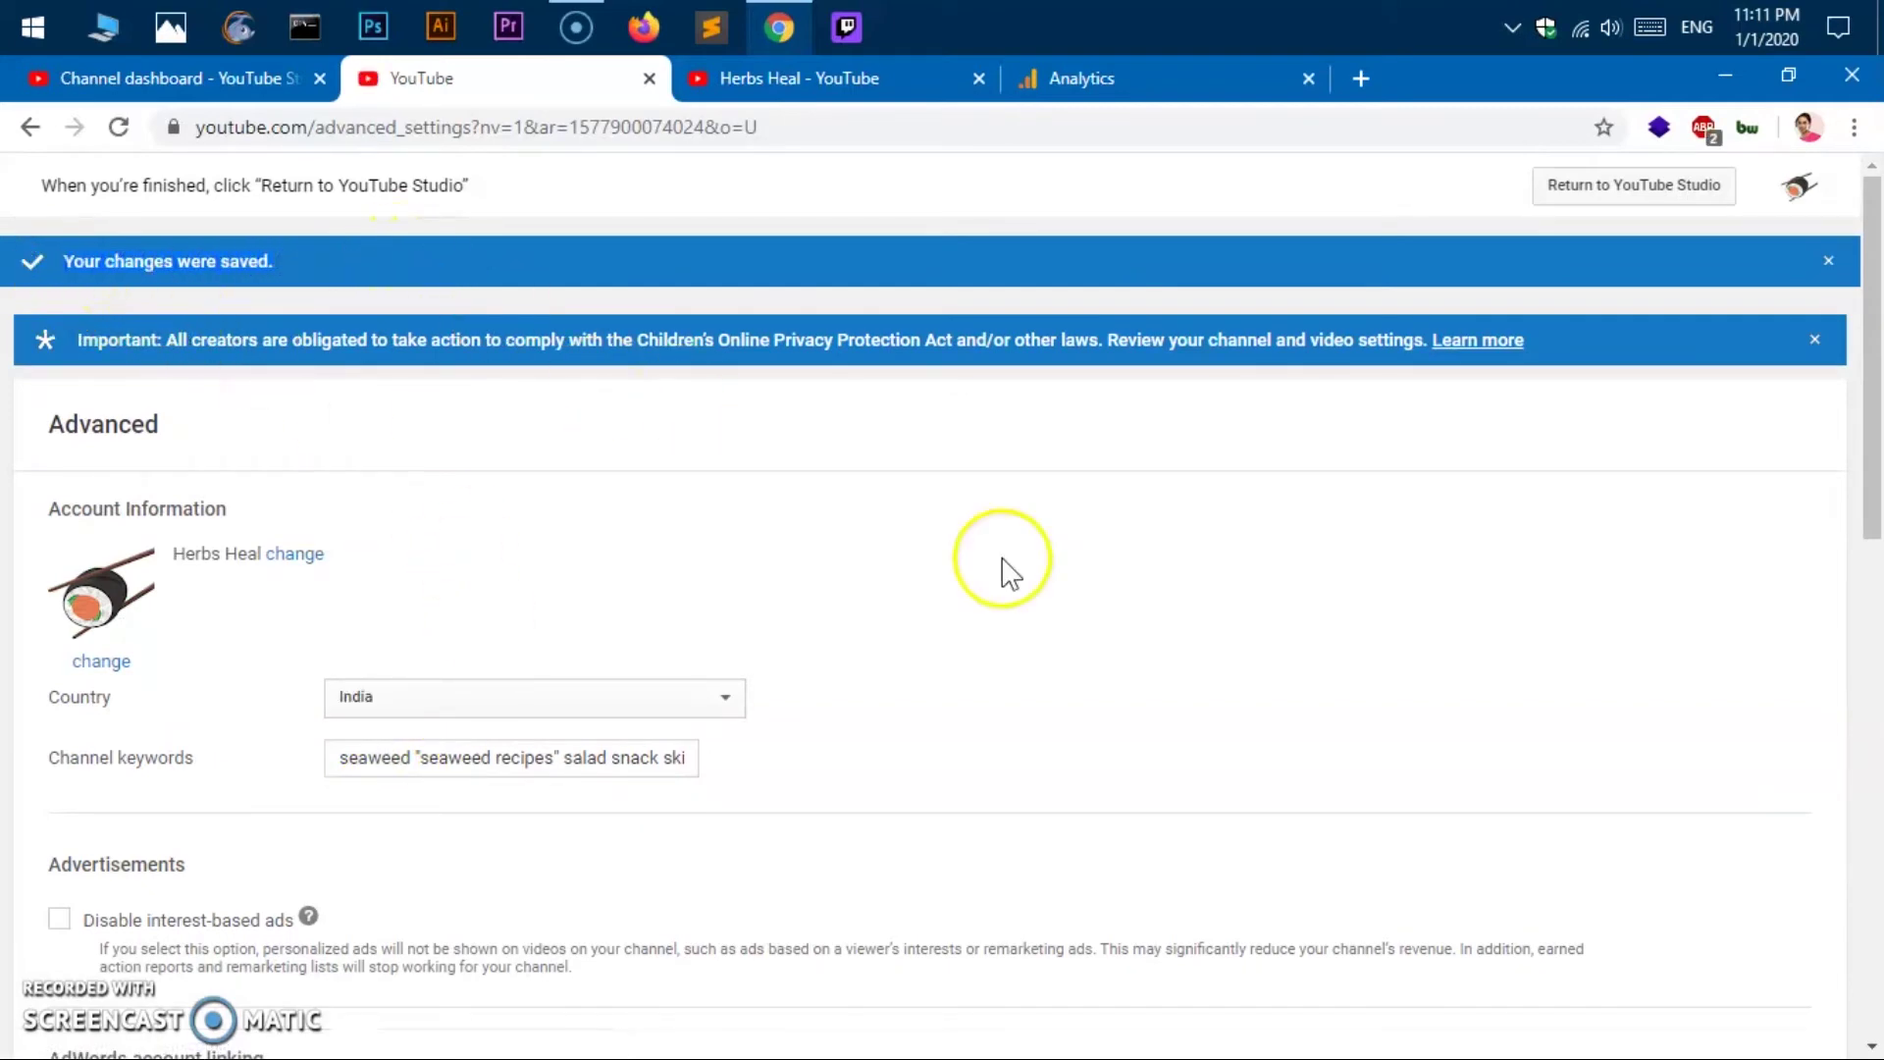
- Back in Analytics Admin, select the Healz Heal property and its All Web Site Data view
click(1086, 71)
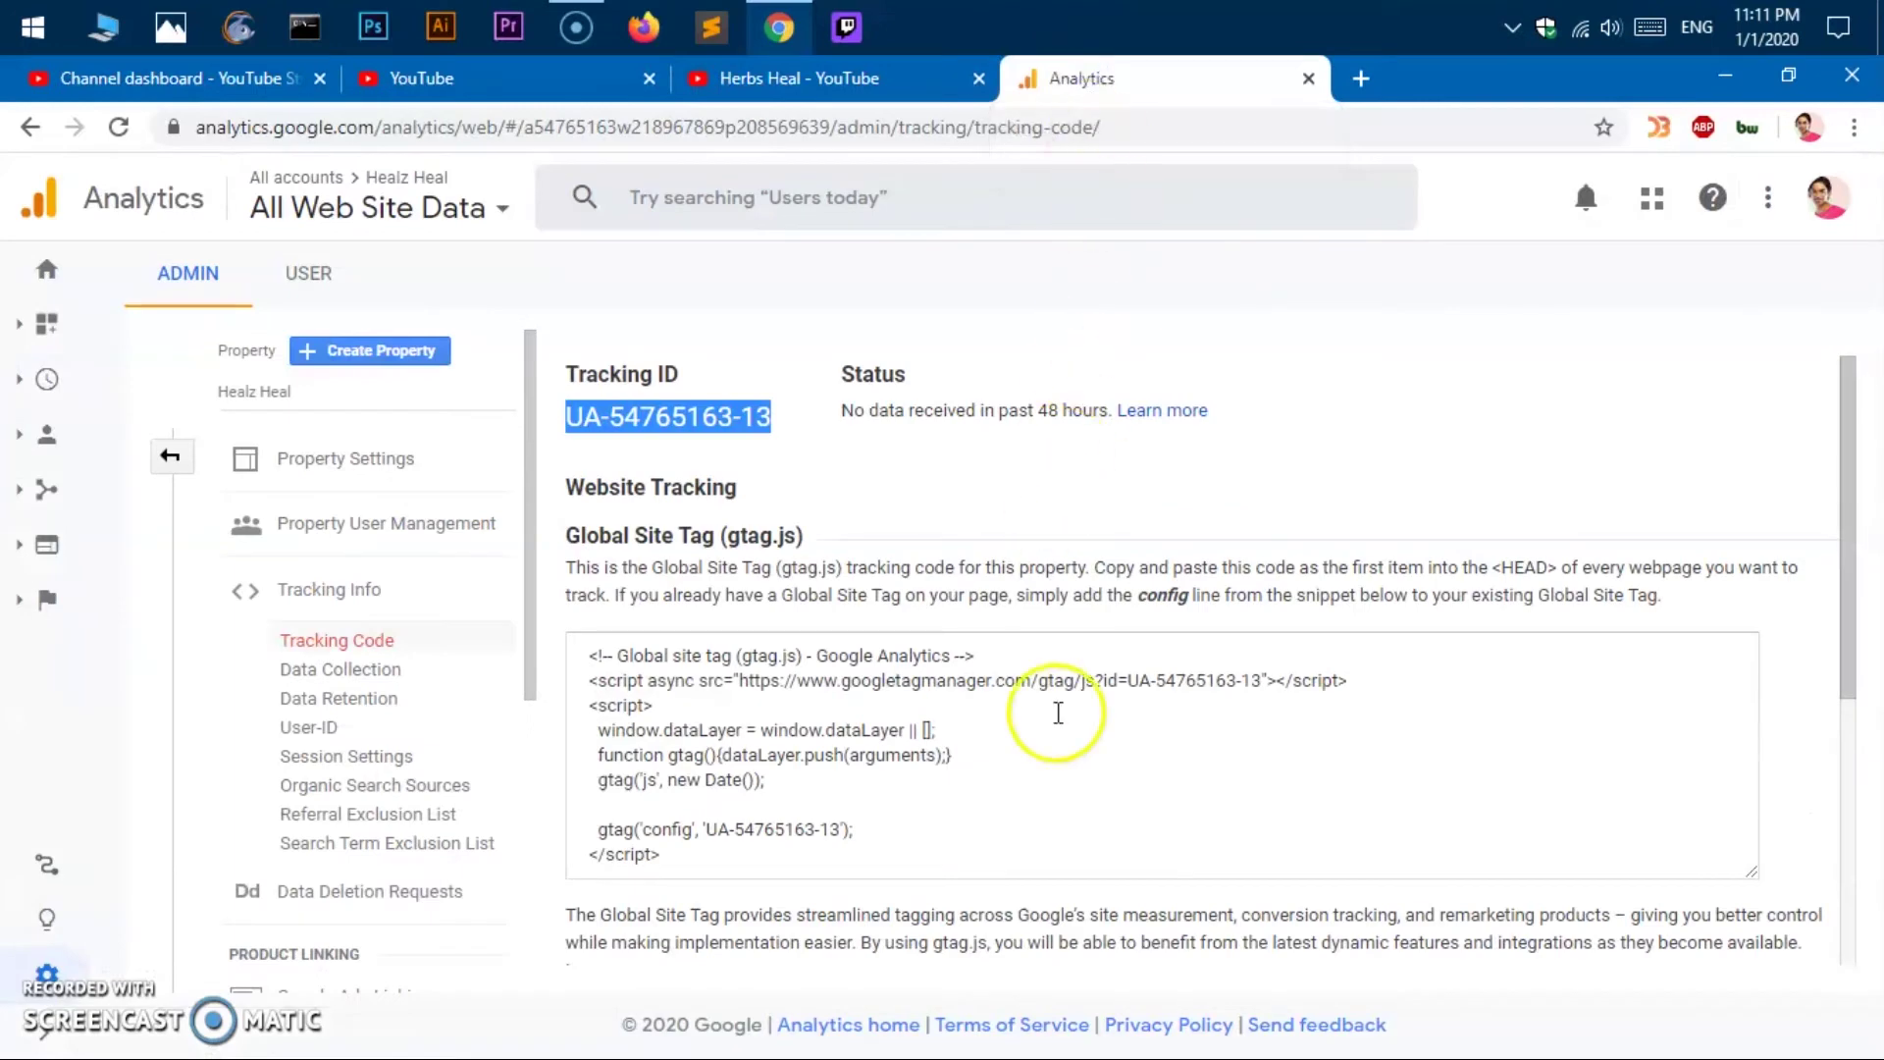
scroll(1060, 715, down, 5)
scroll(1085, 812, up, 5)
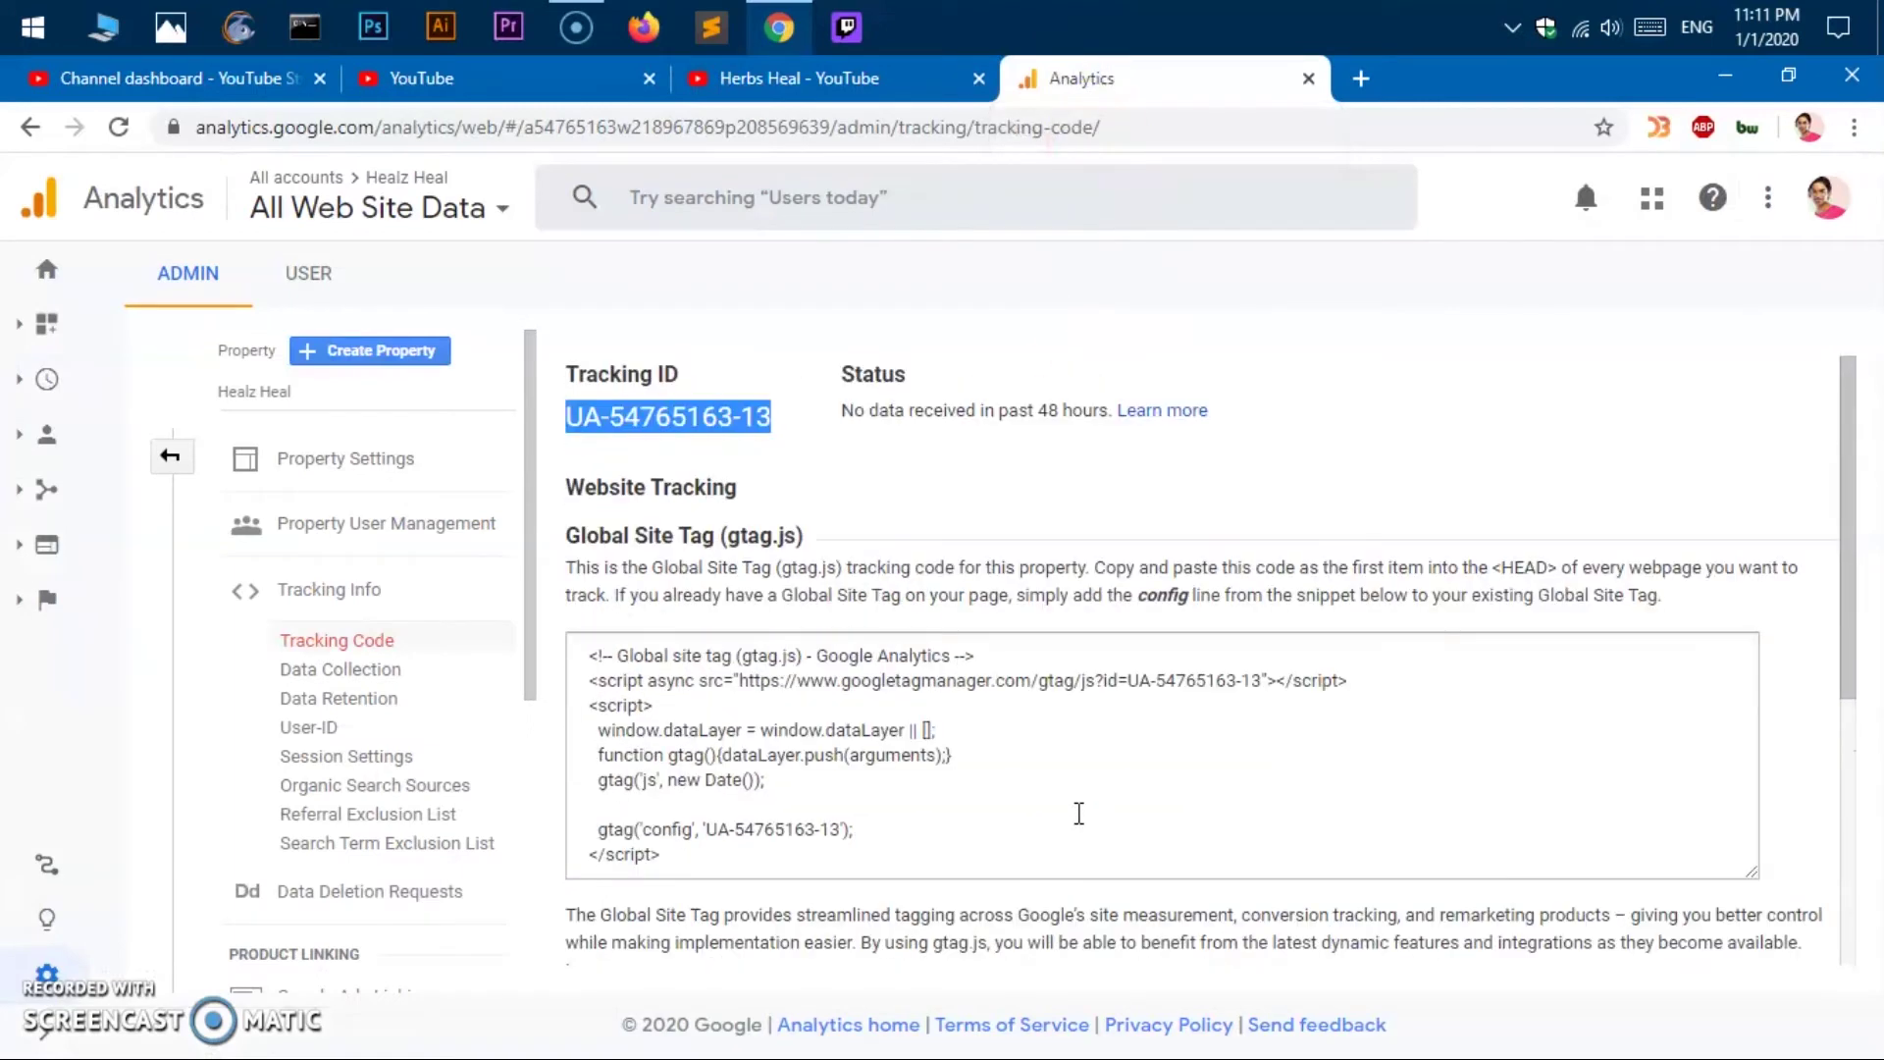
click(175, 454)
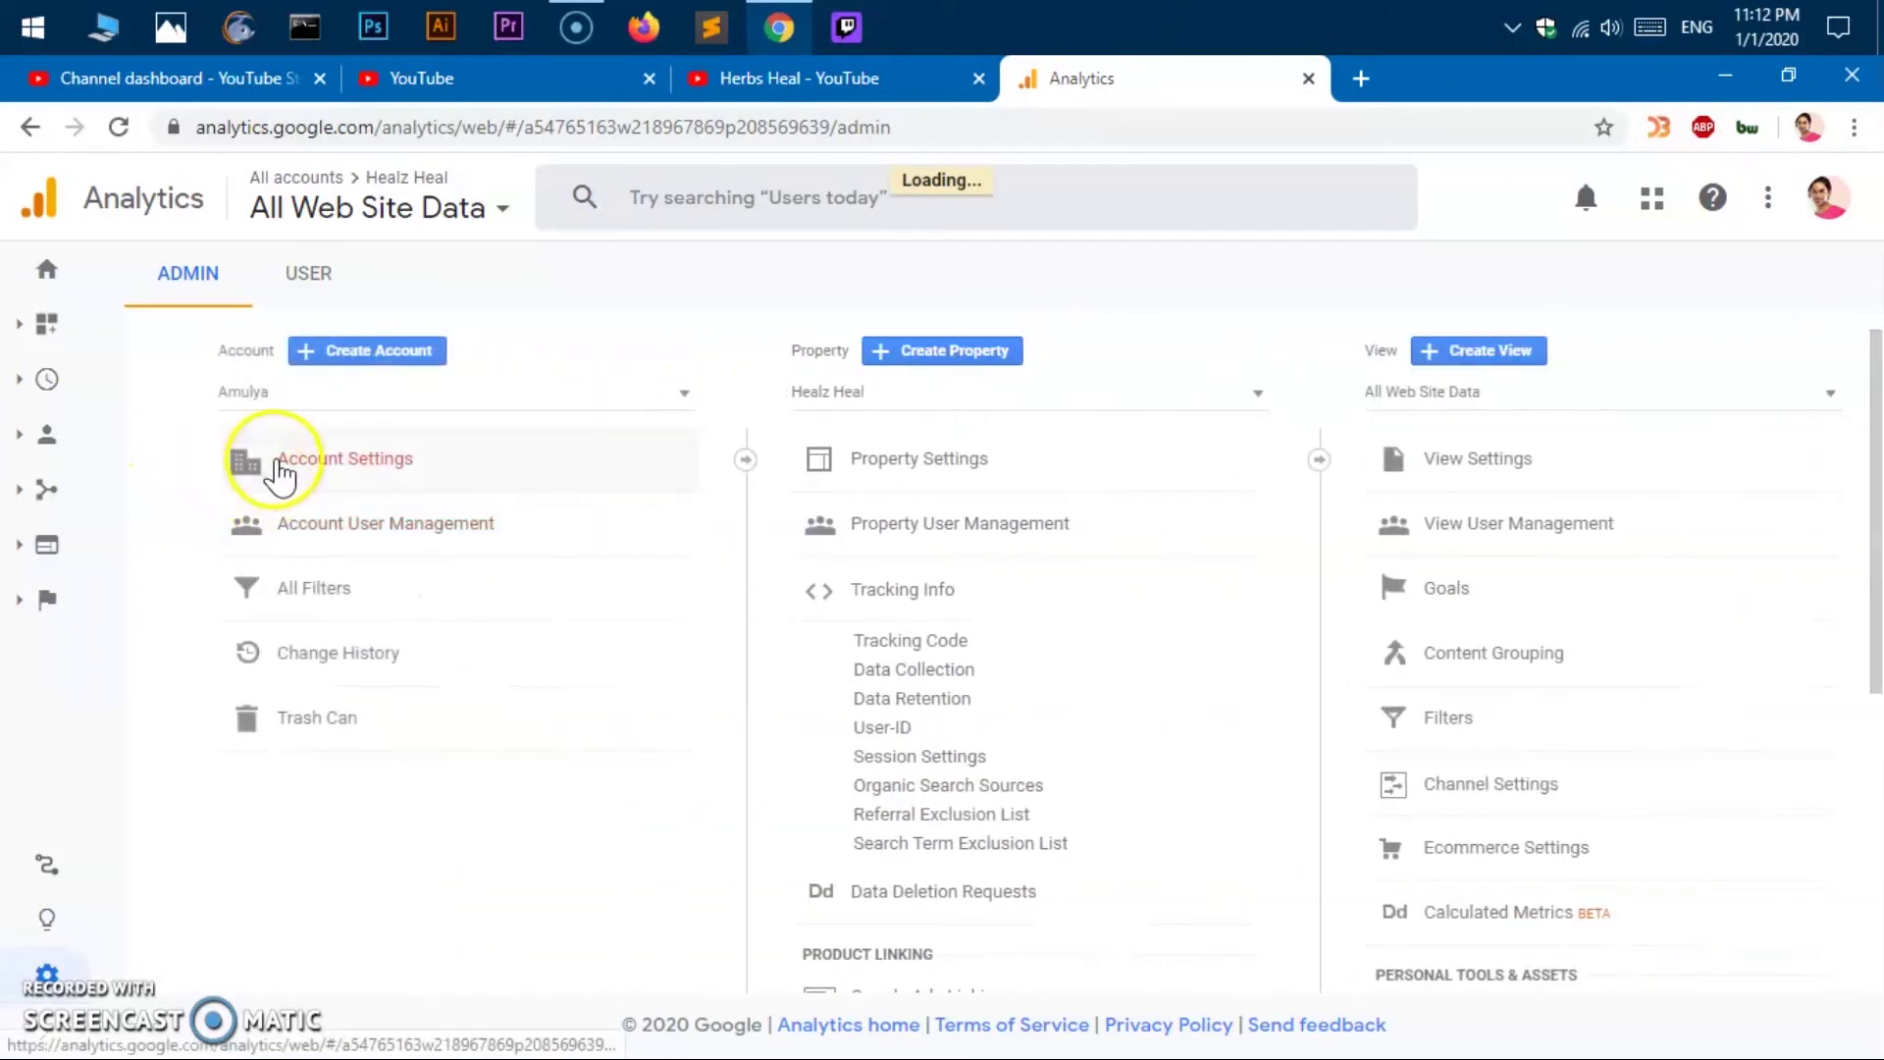
click(432, 206)
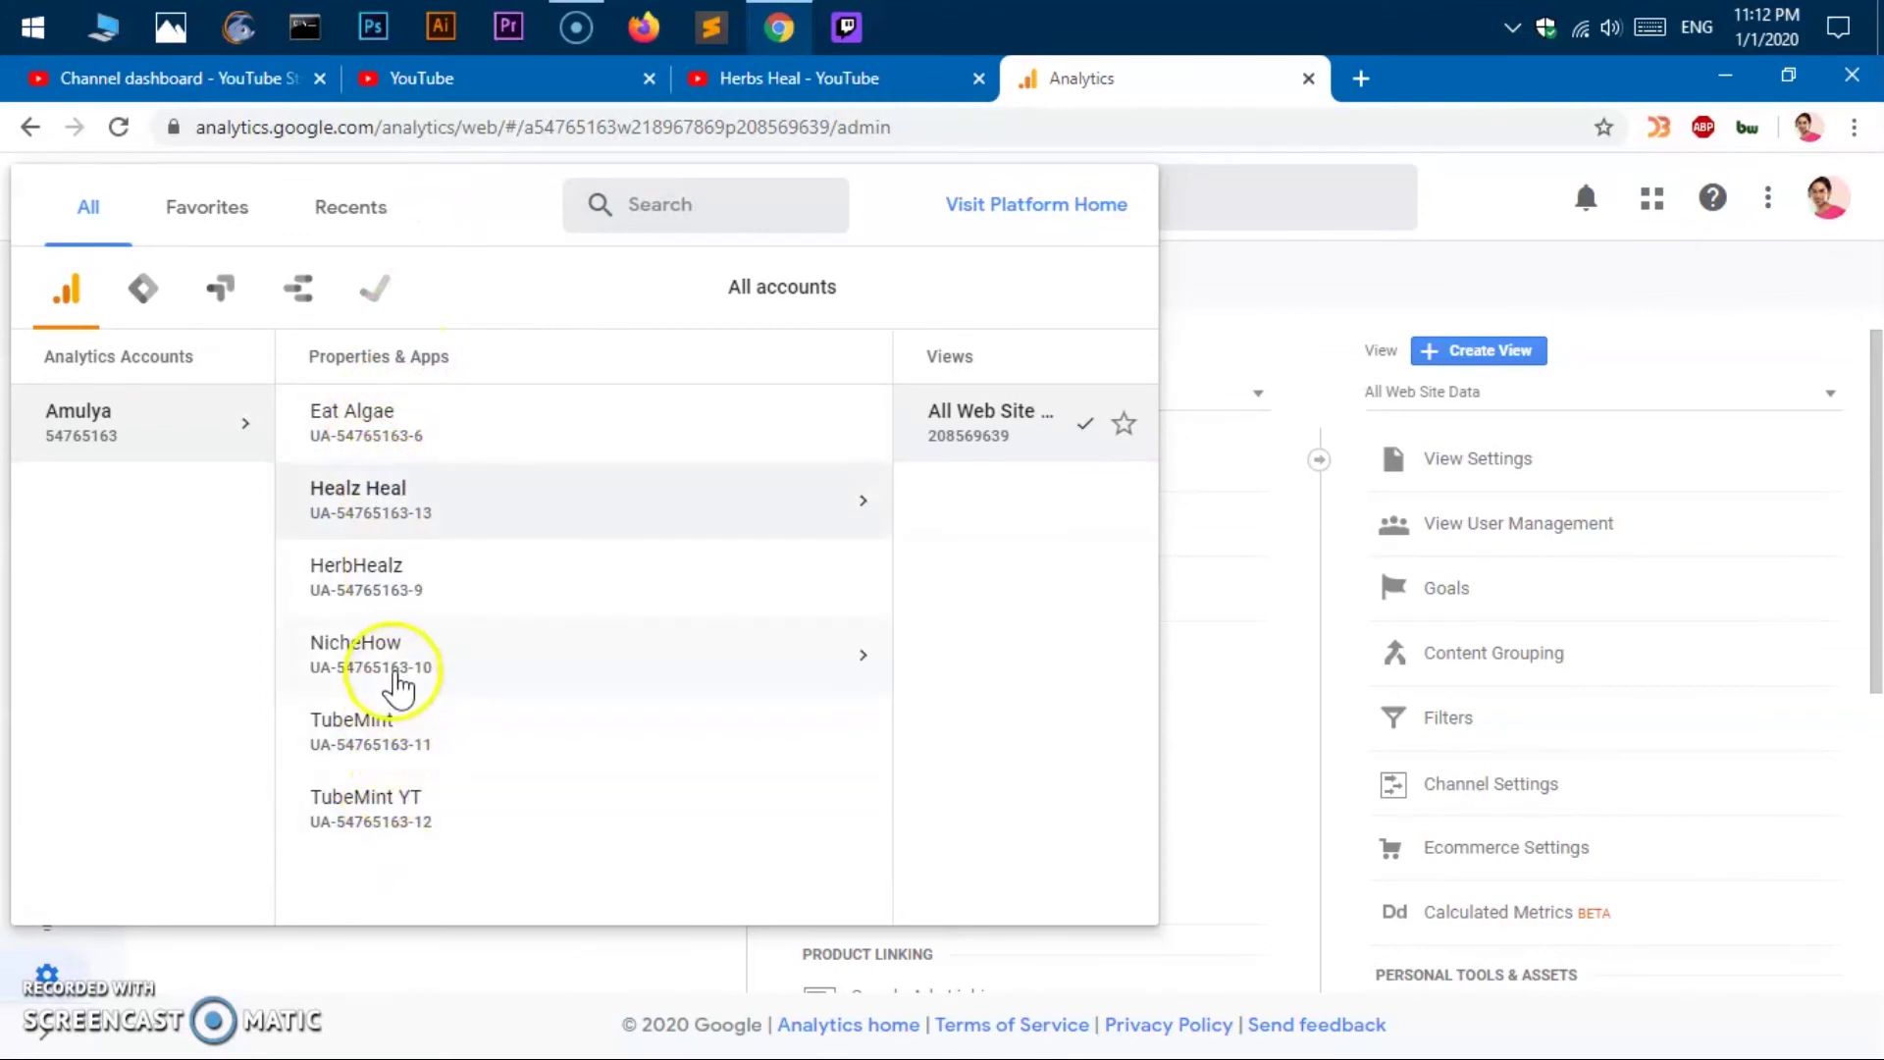
click(422, 502)
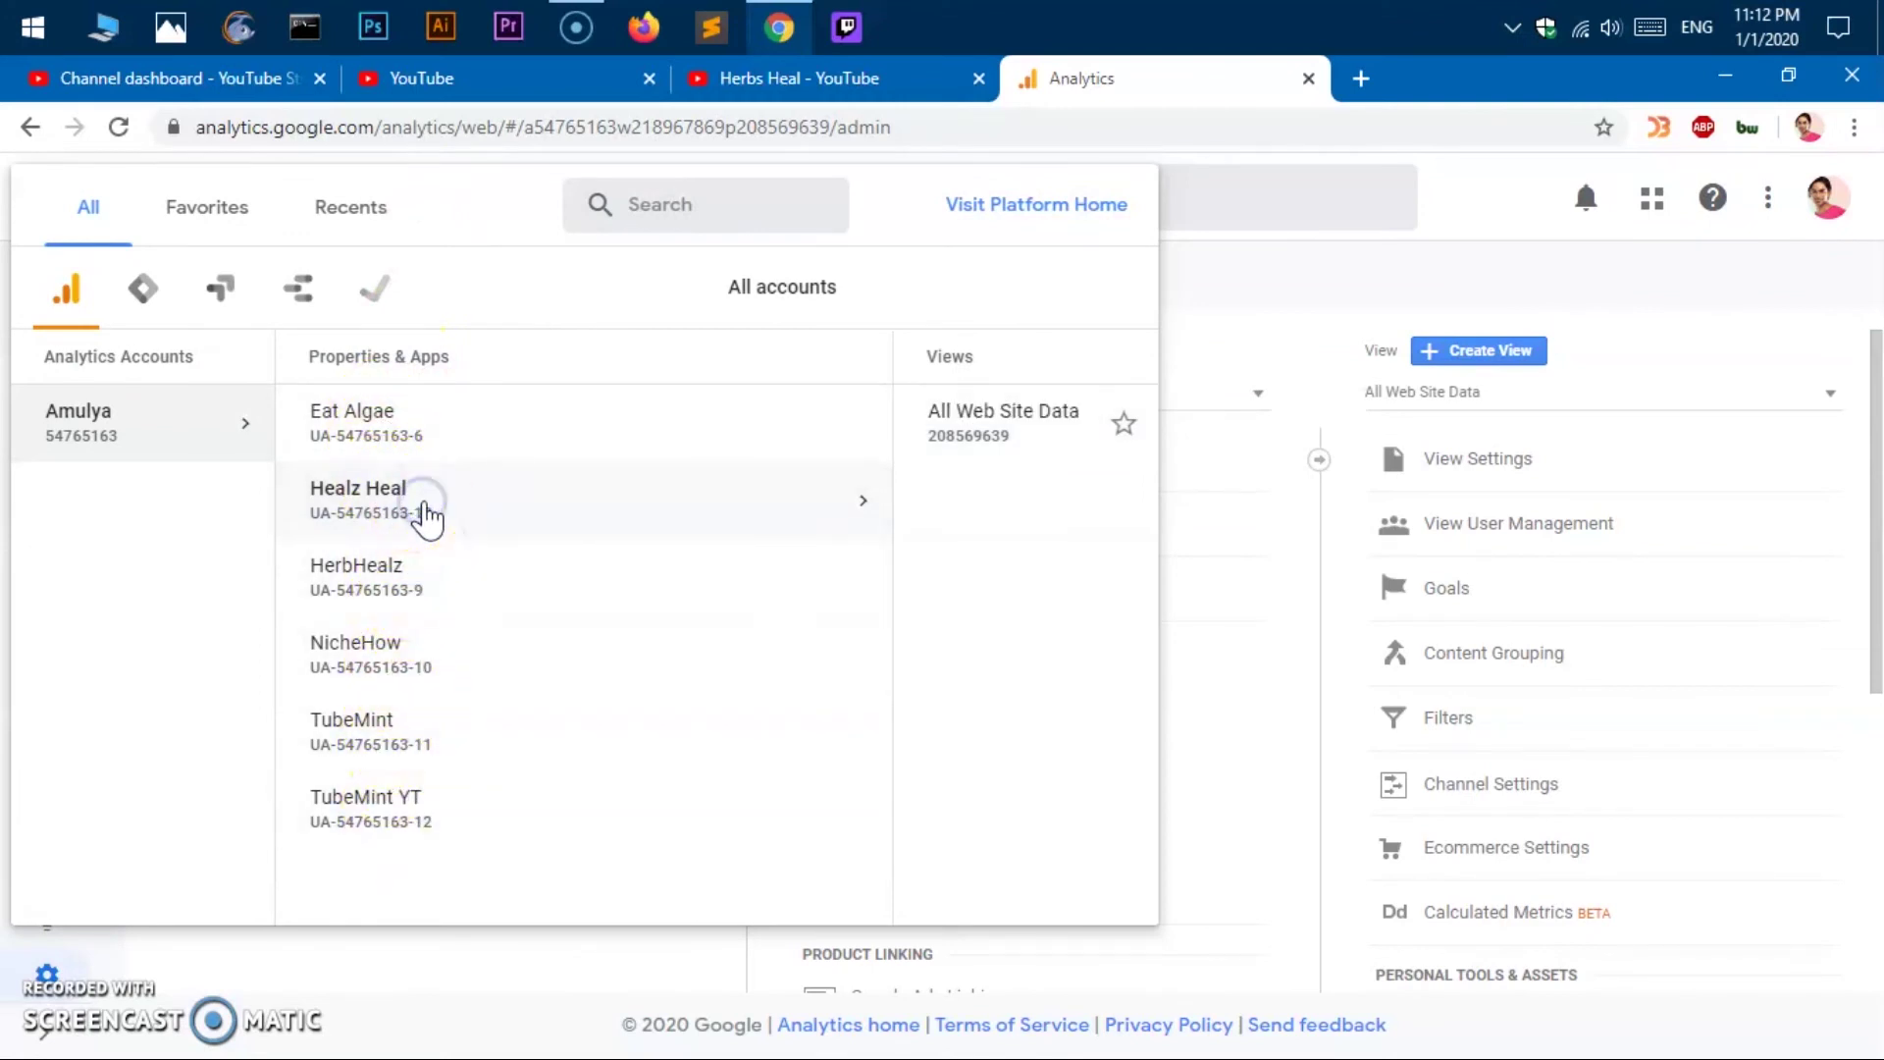
click(736, 425)
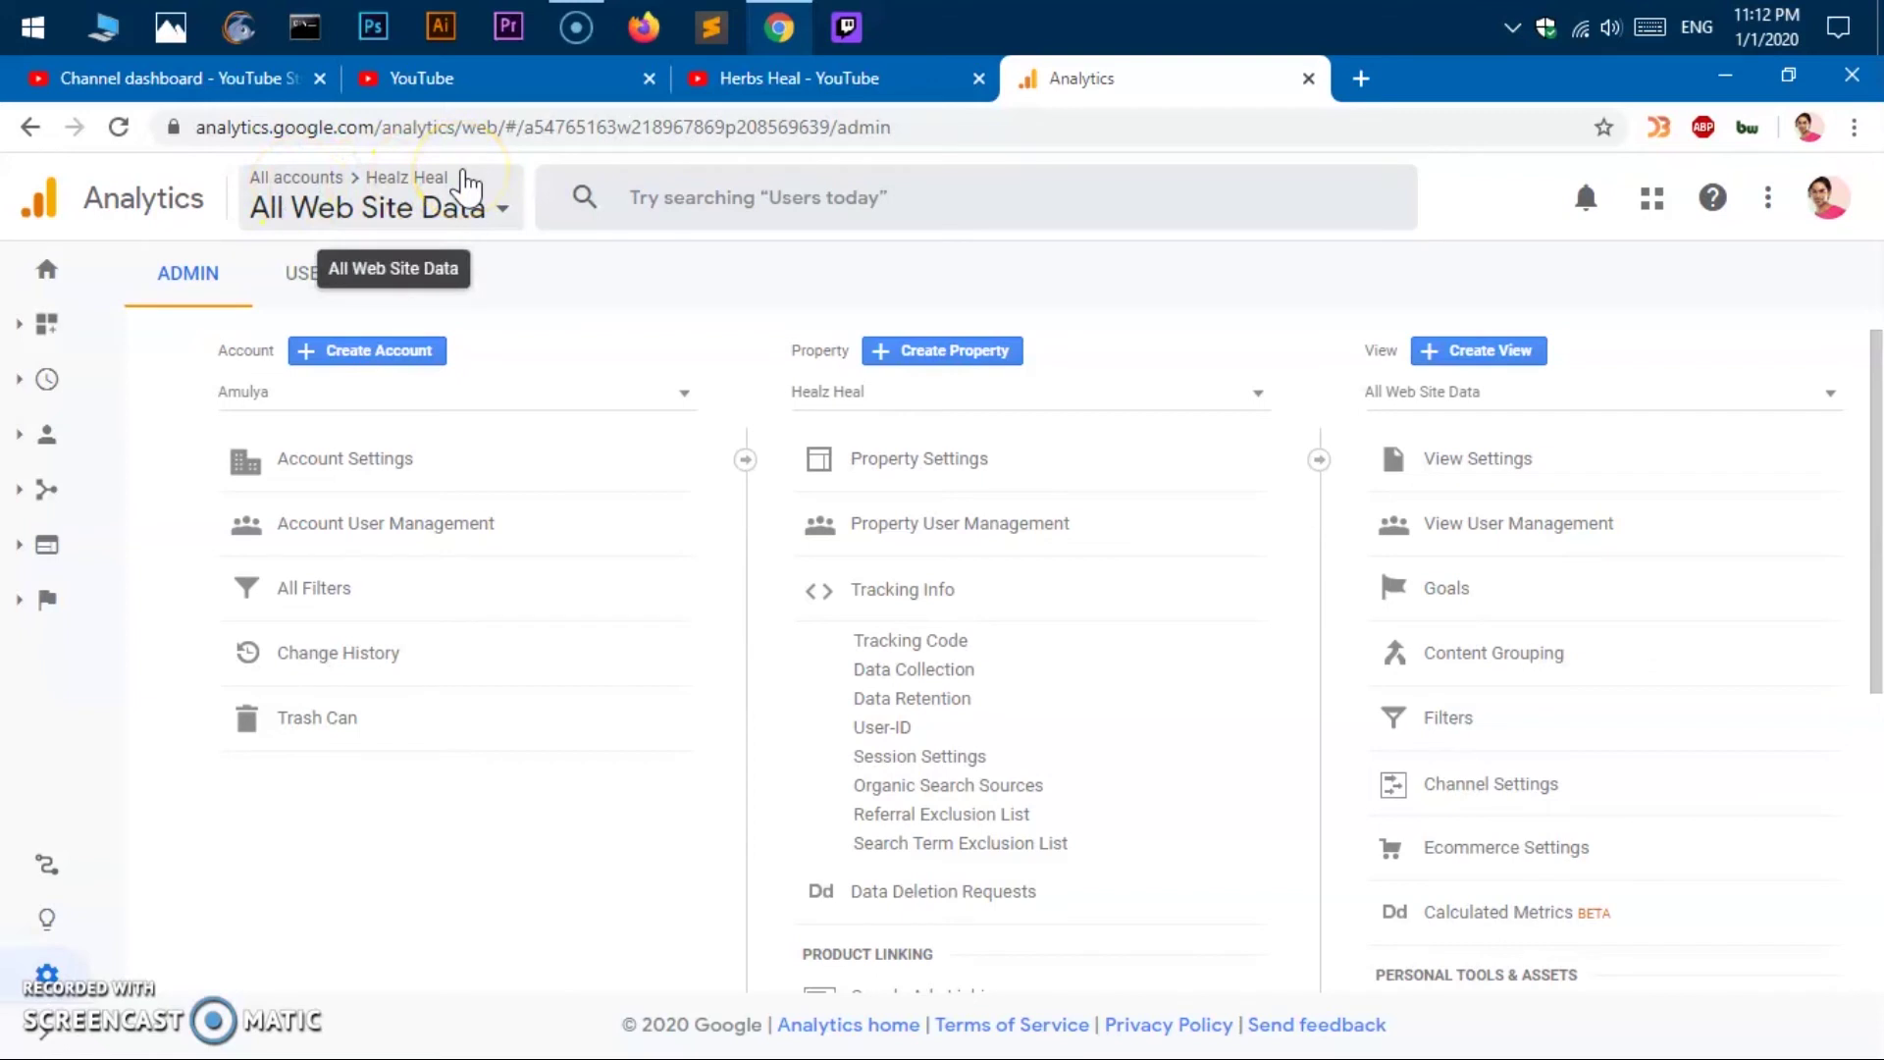
- In Property Settings, change the property name to Healz Heal YT
click(907, 465)
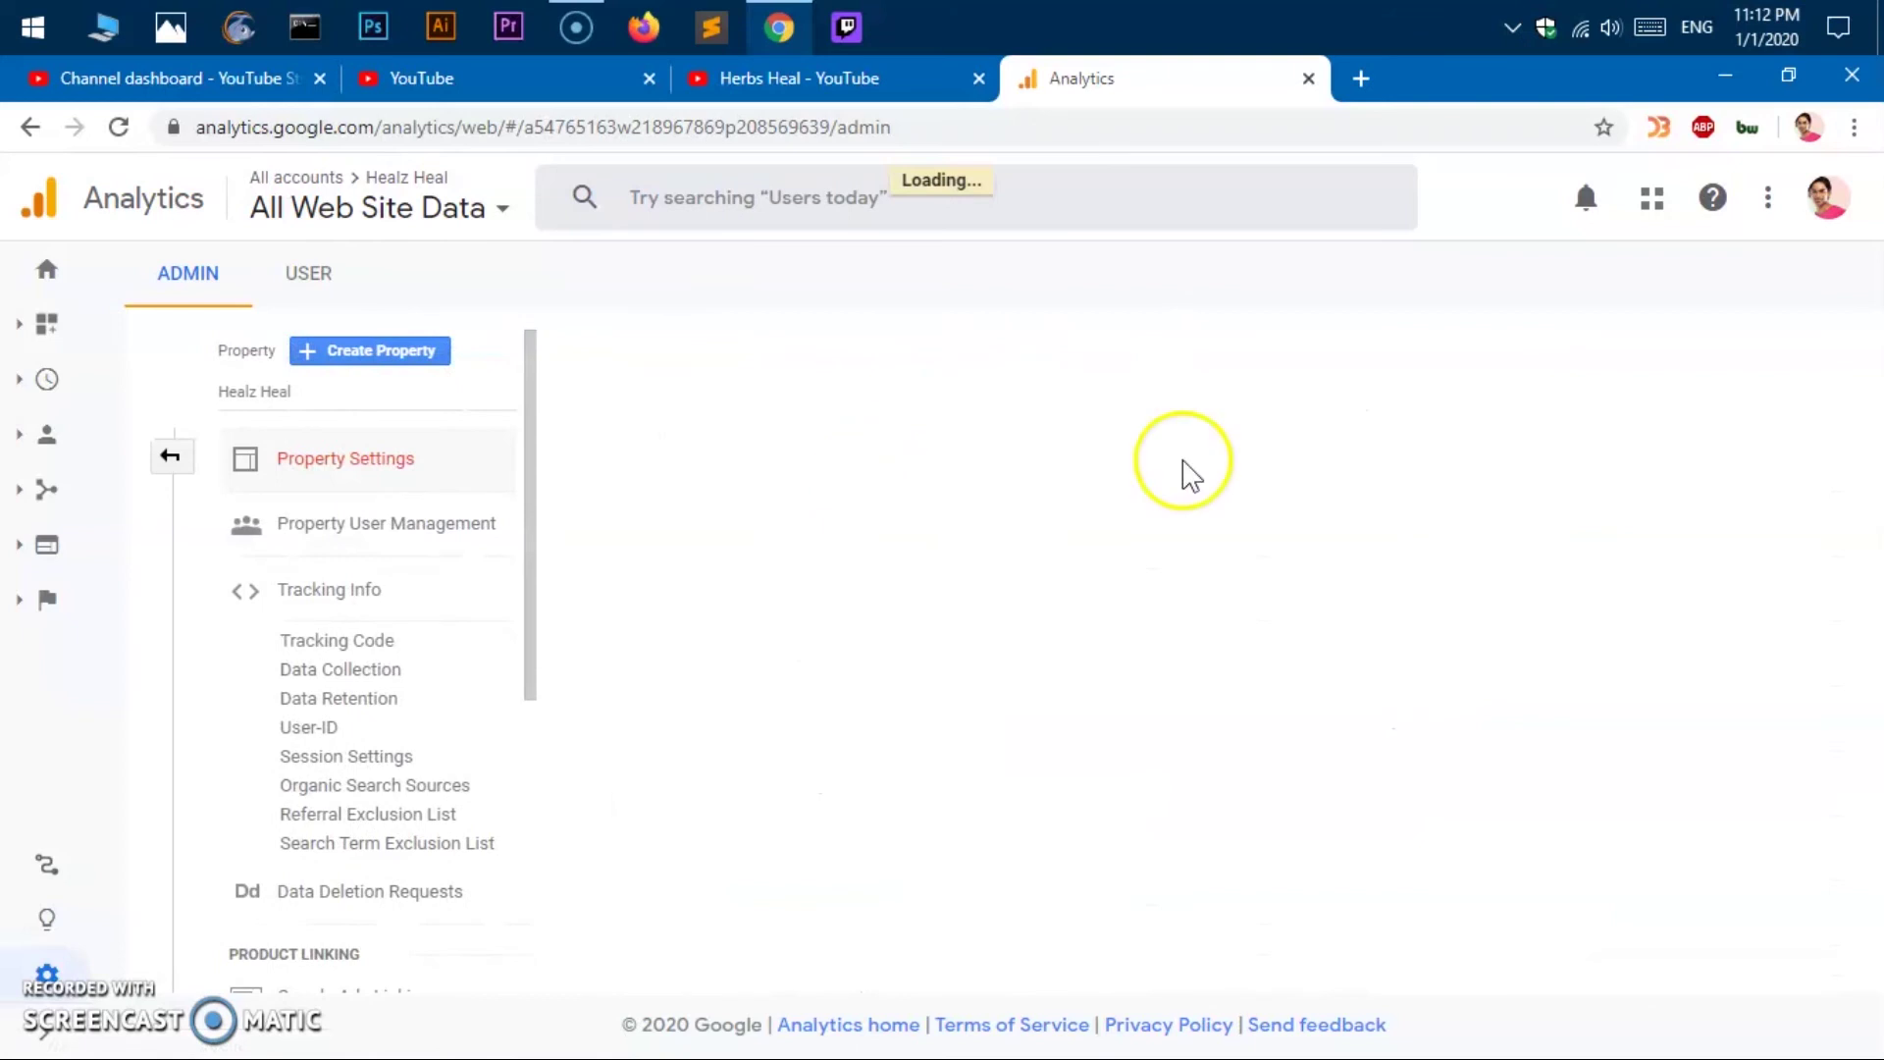
click(749, 606)
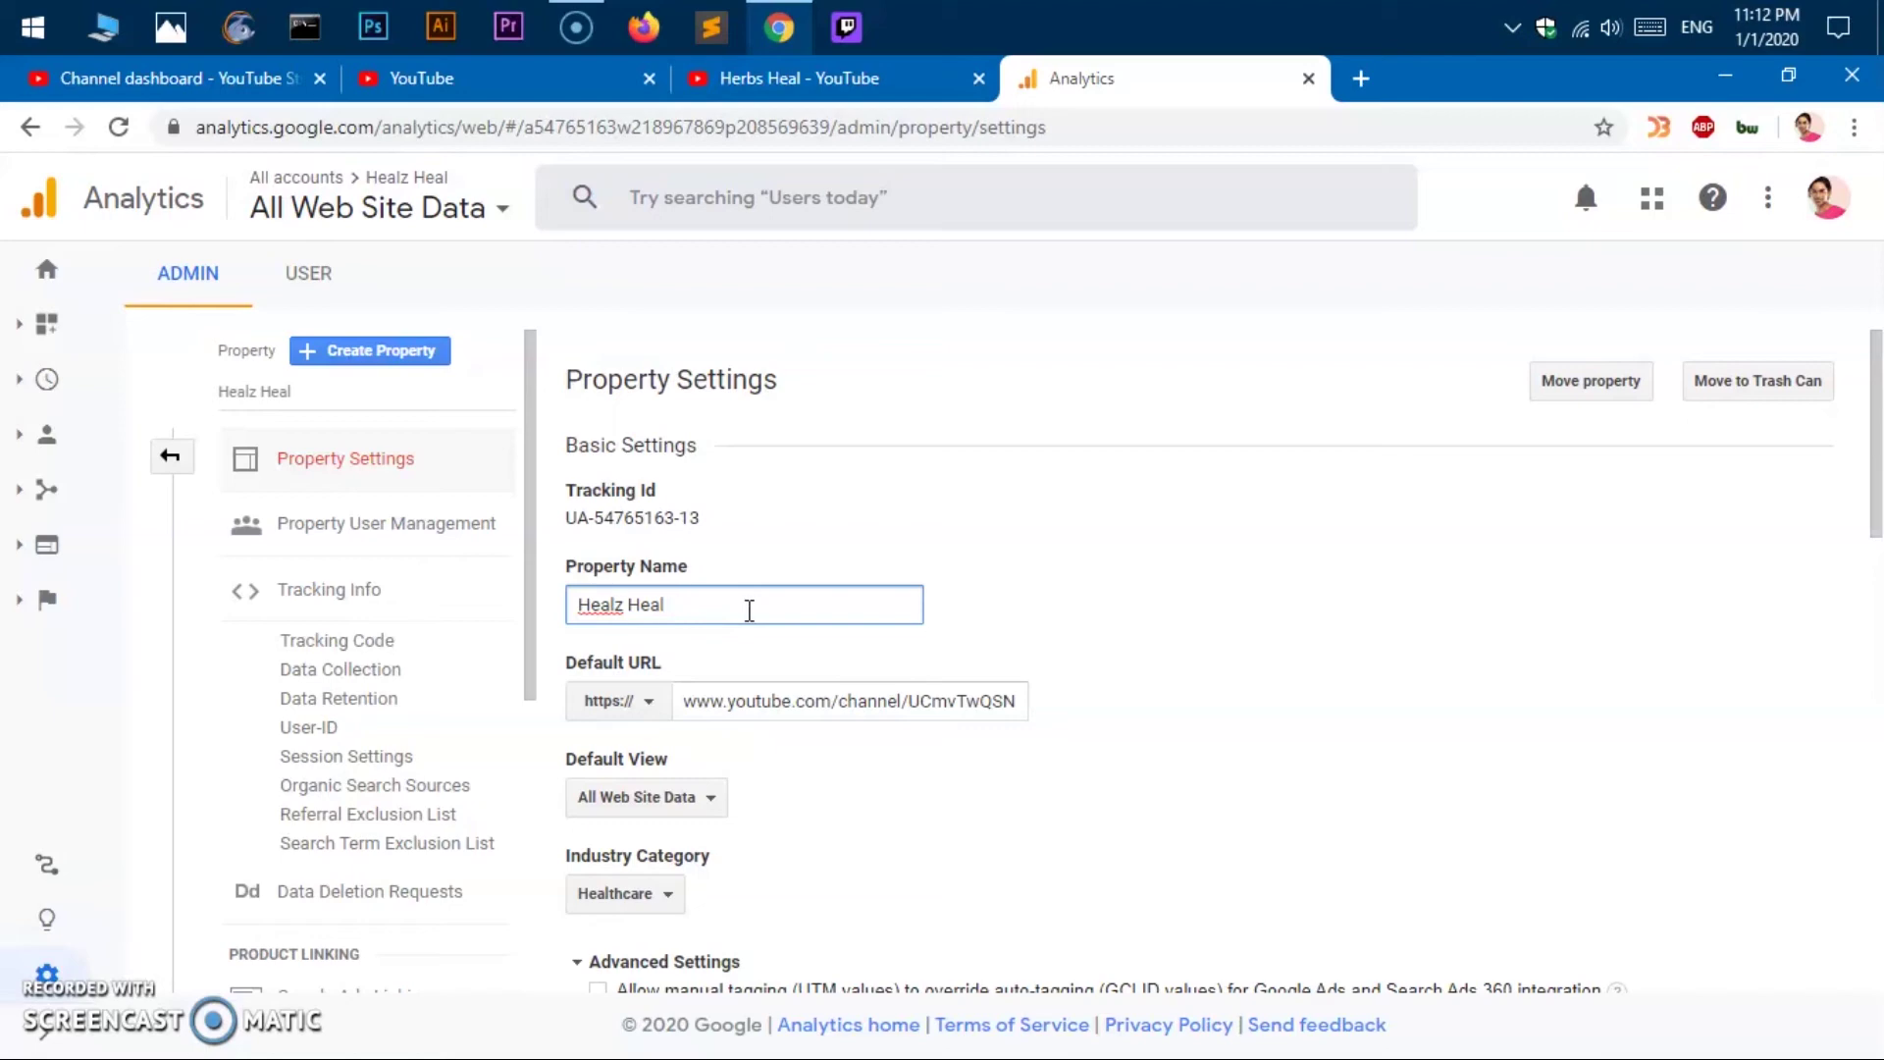
scroll(946, 762, down, 8)
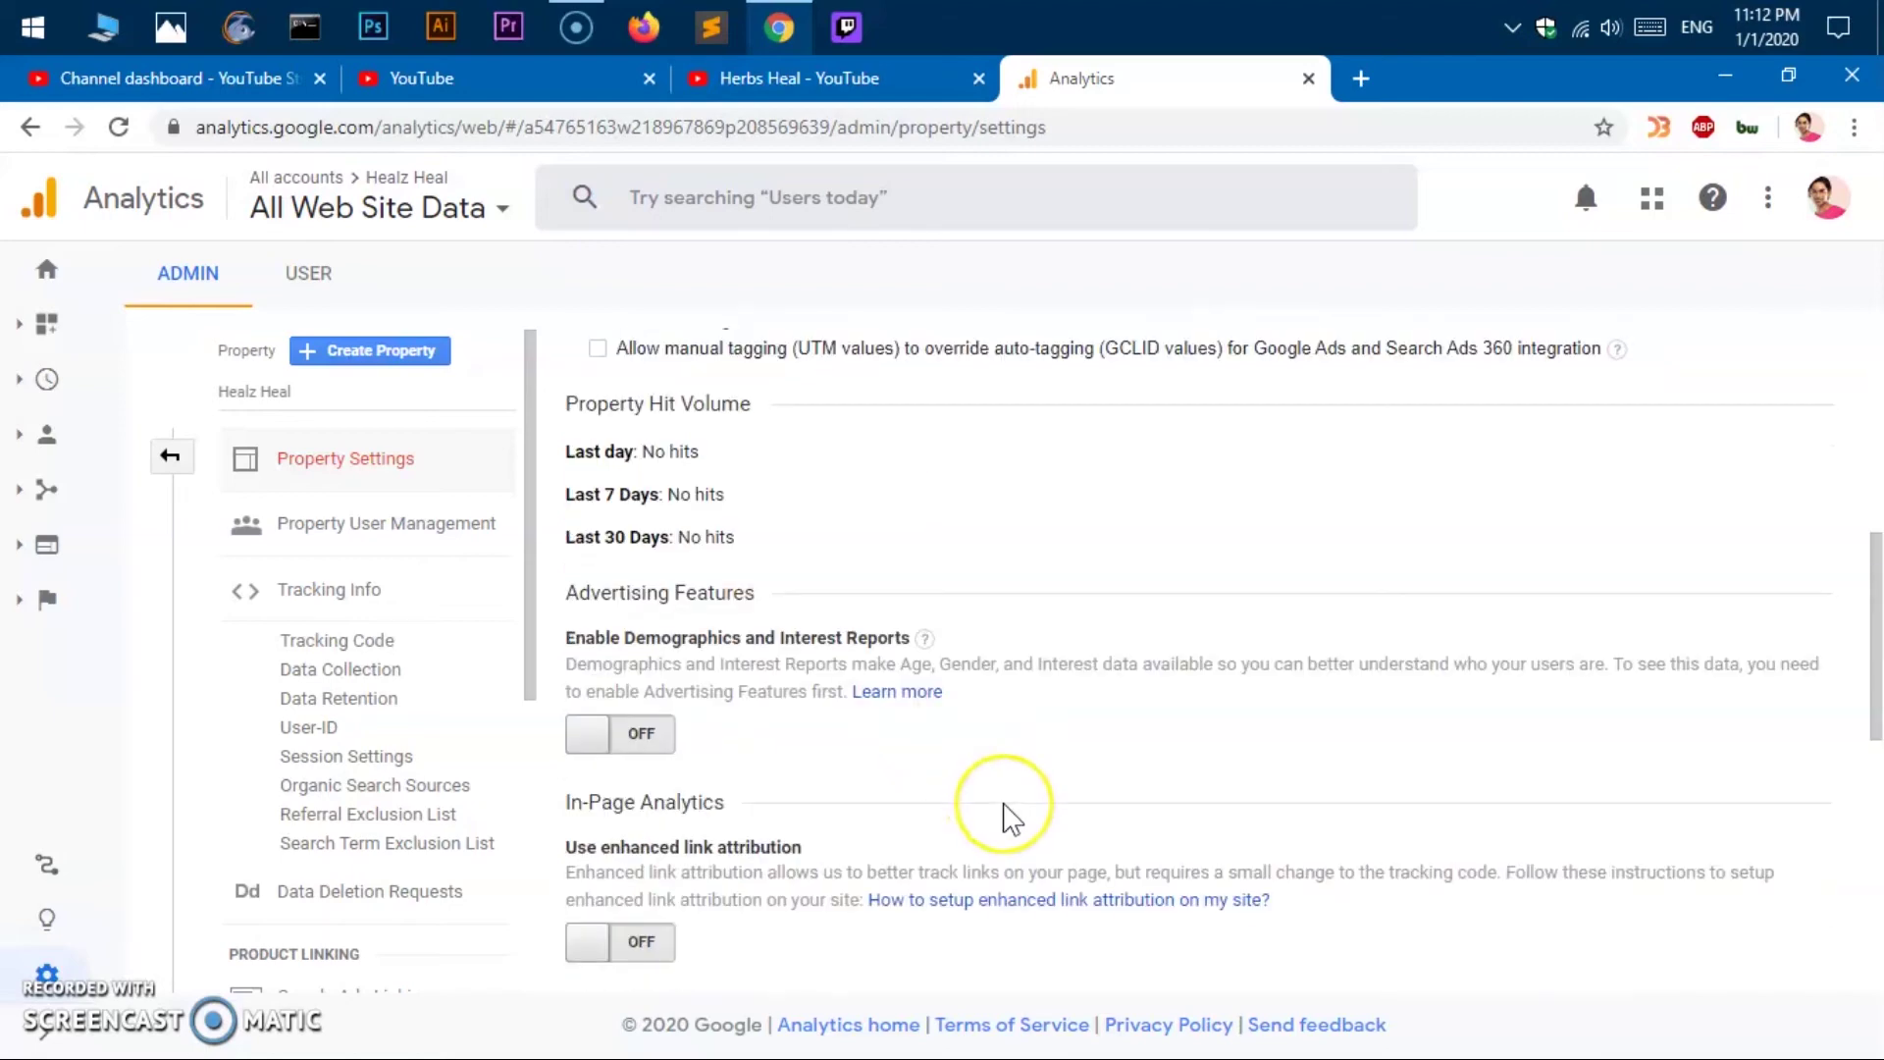
scroll(888, 795, down, 5)
scroll(1011, 819, up, 6)
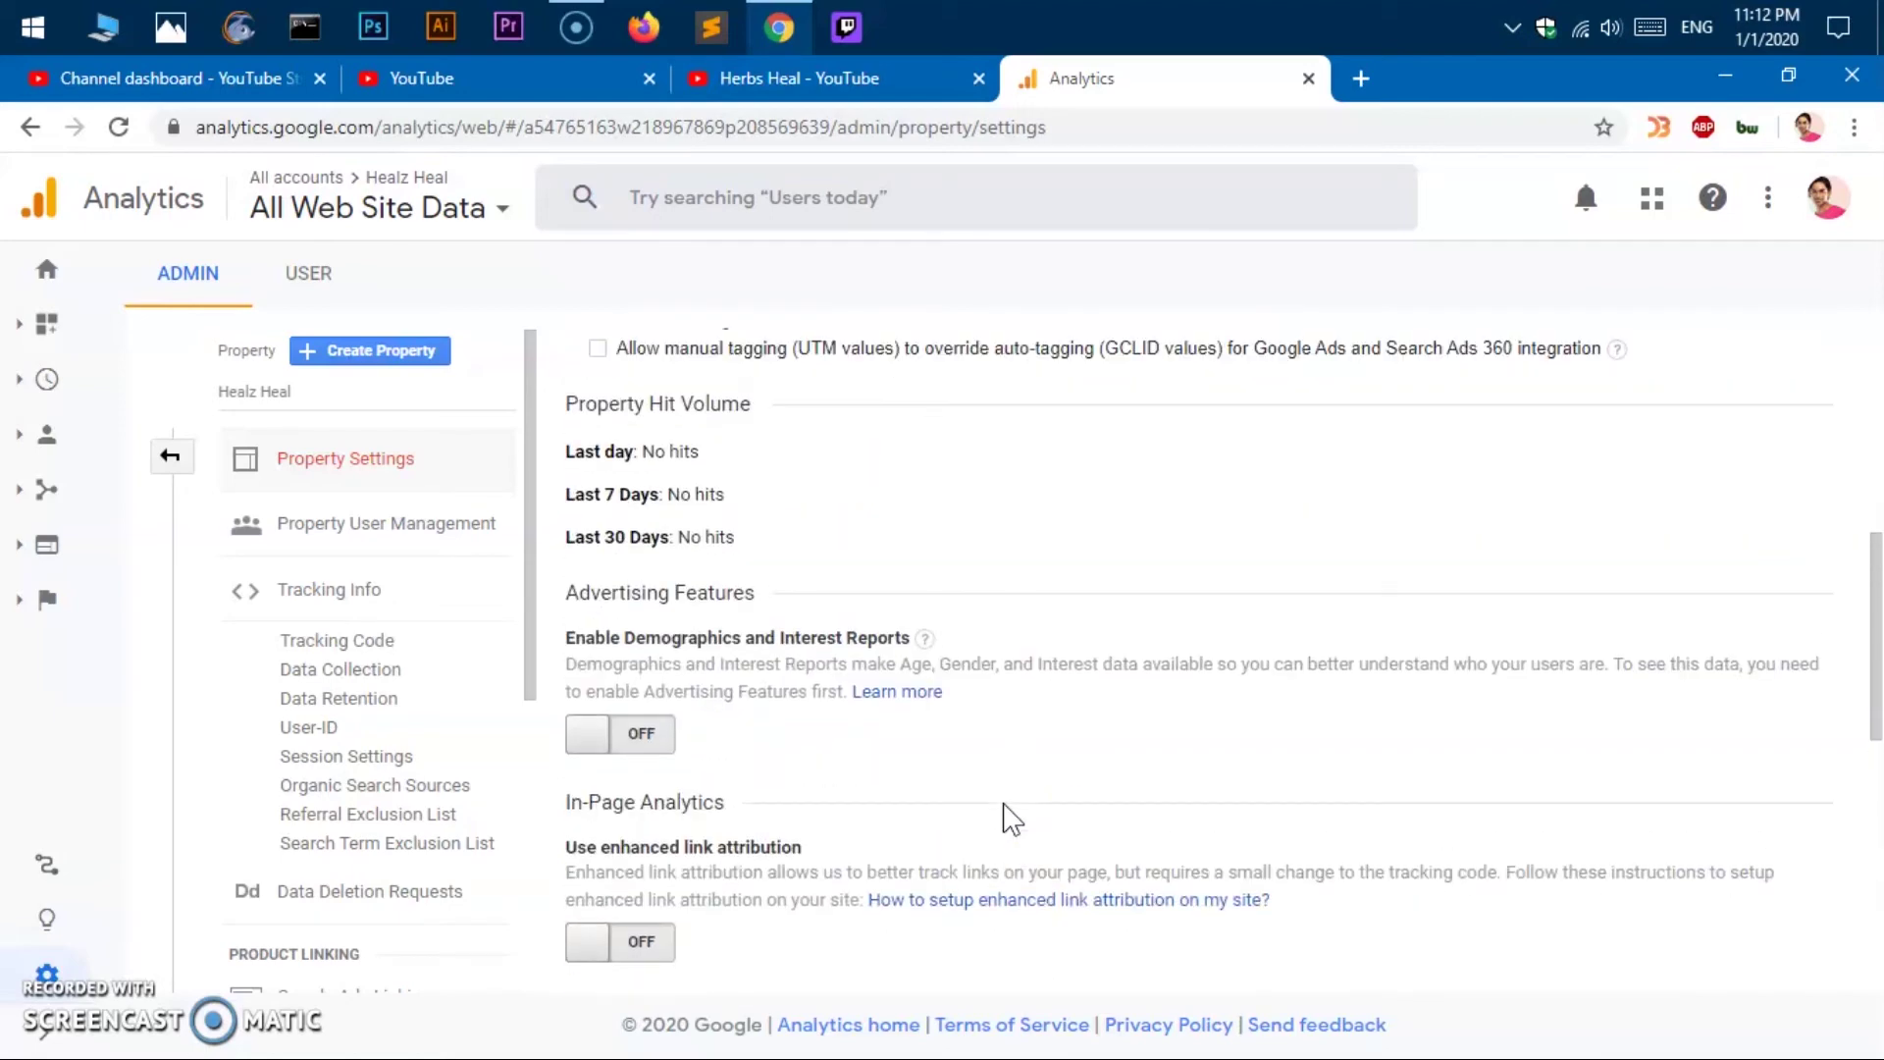
scroll(1011, 820, up, 1)
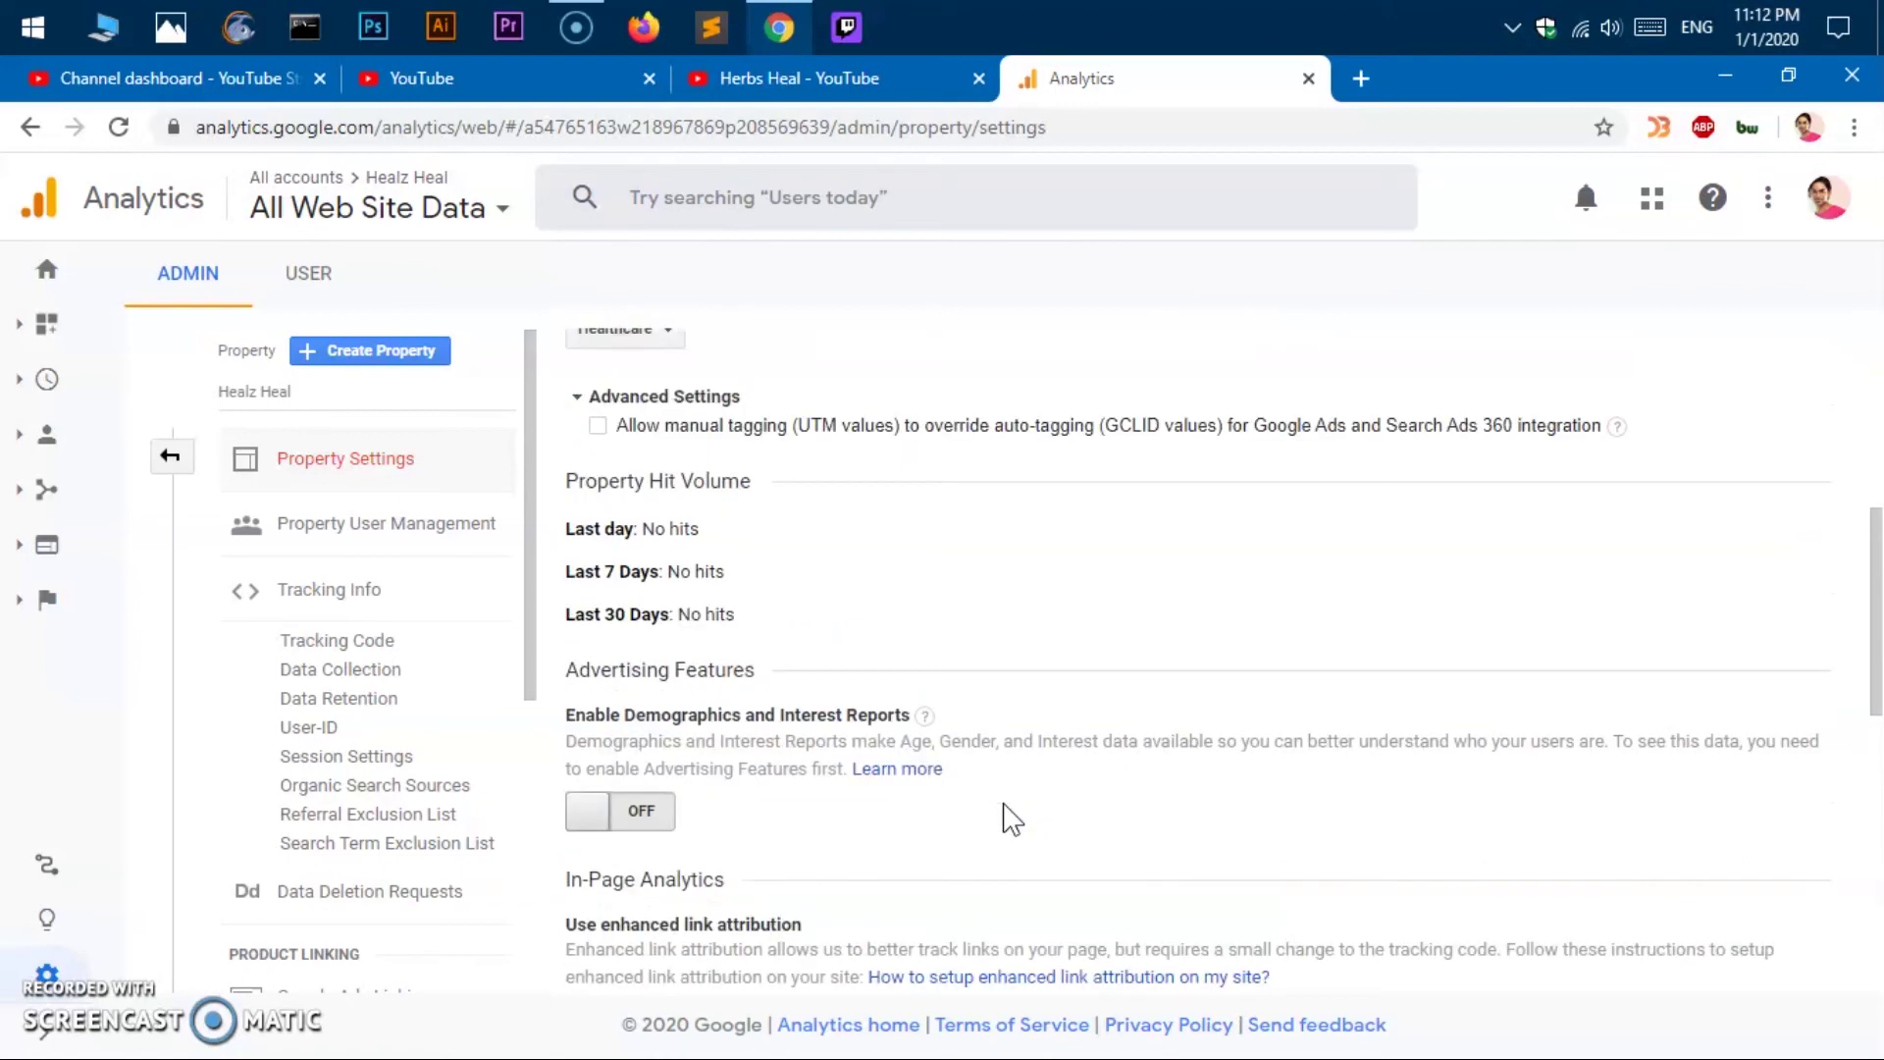
scroll(1011, 819, up, 2)
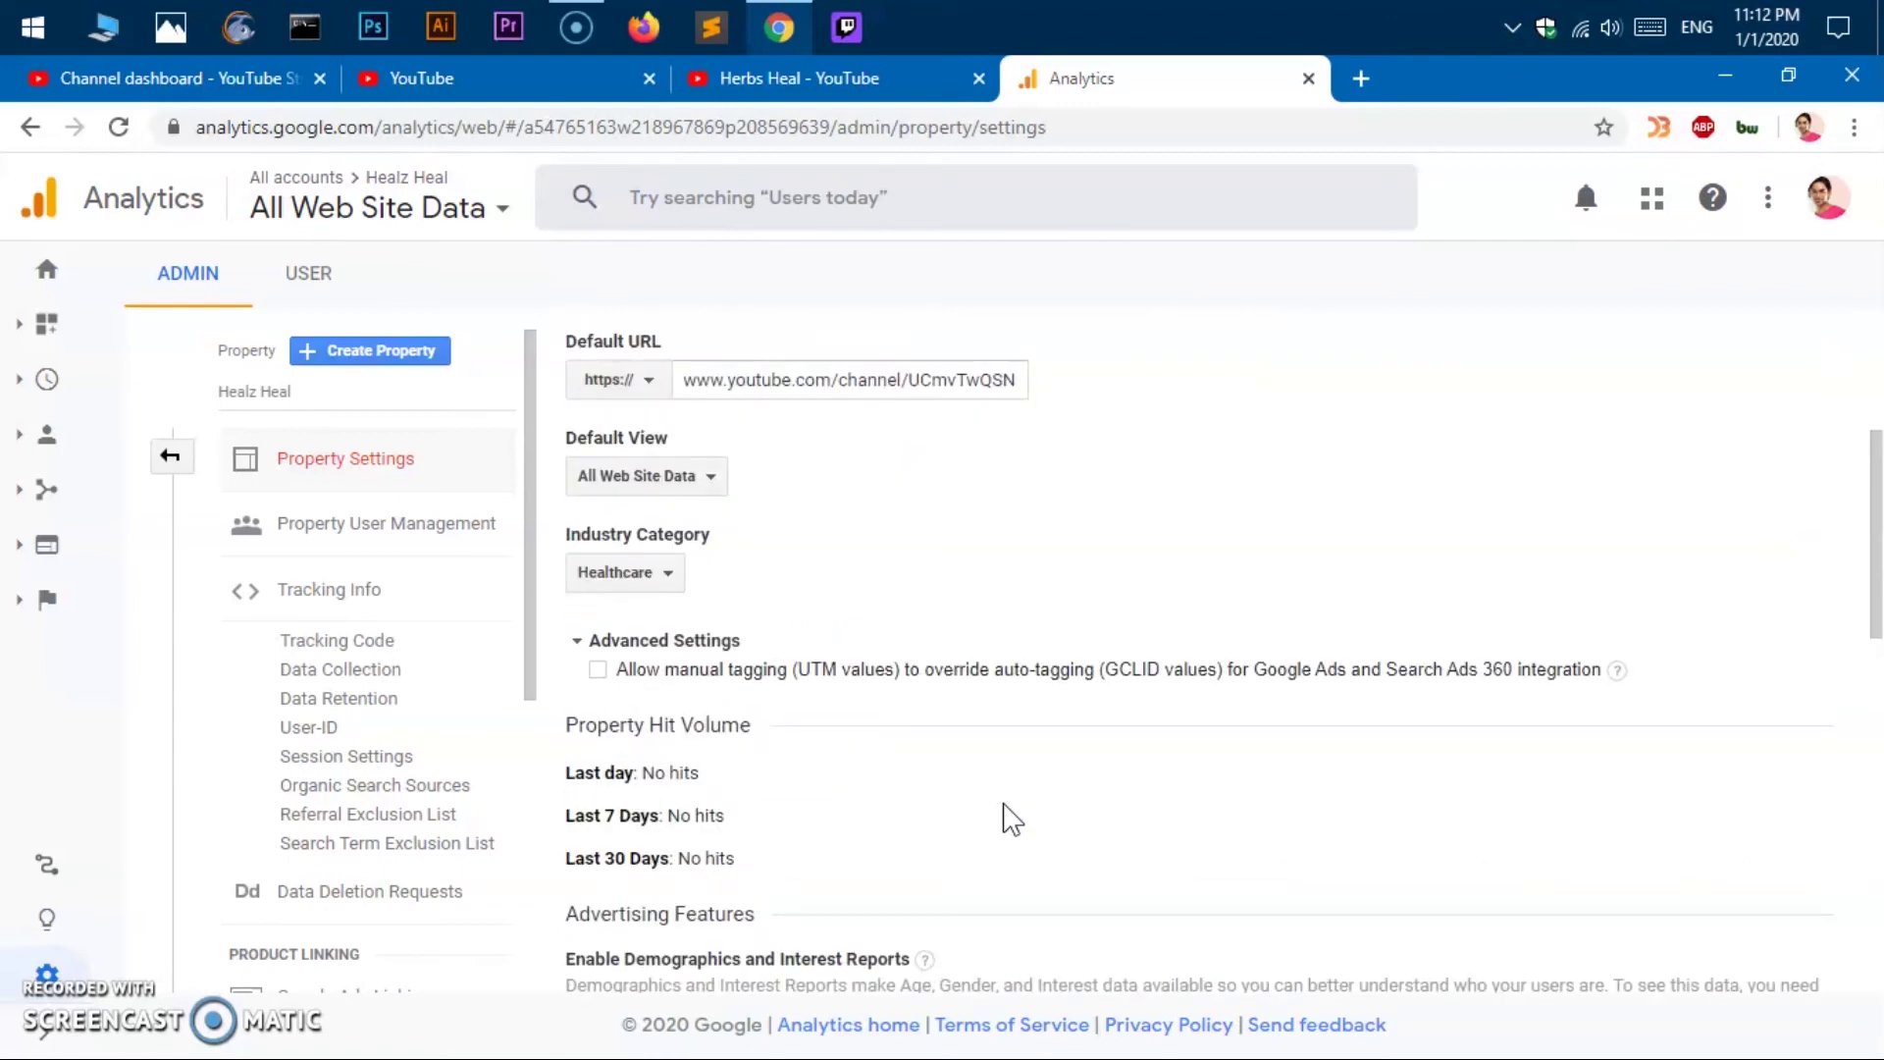
scroll(1011, 820, down, 2)
scroll(1001, 814, down, 1)
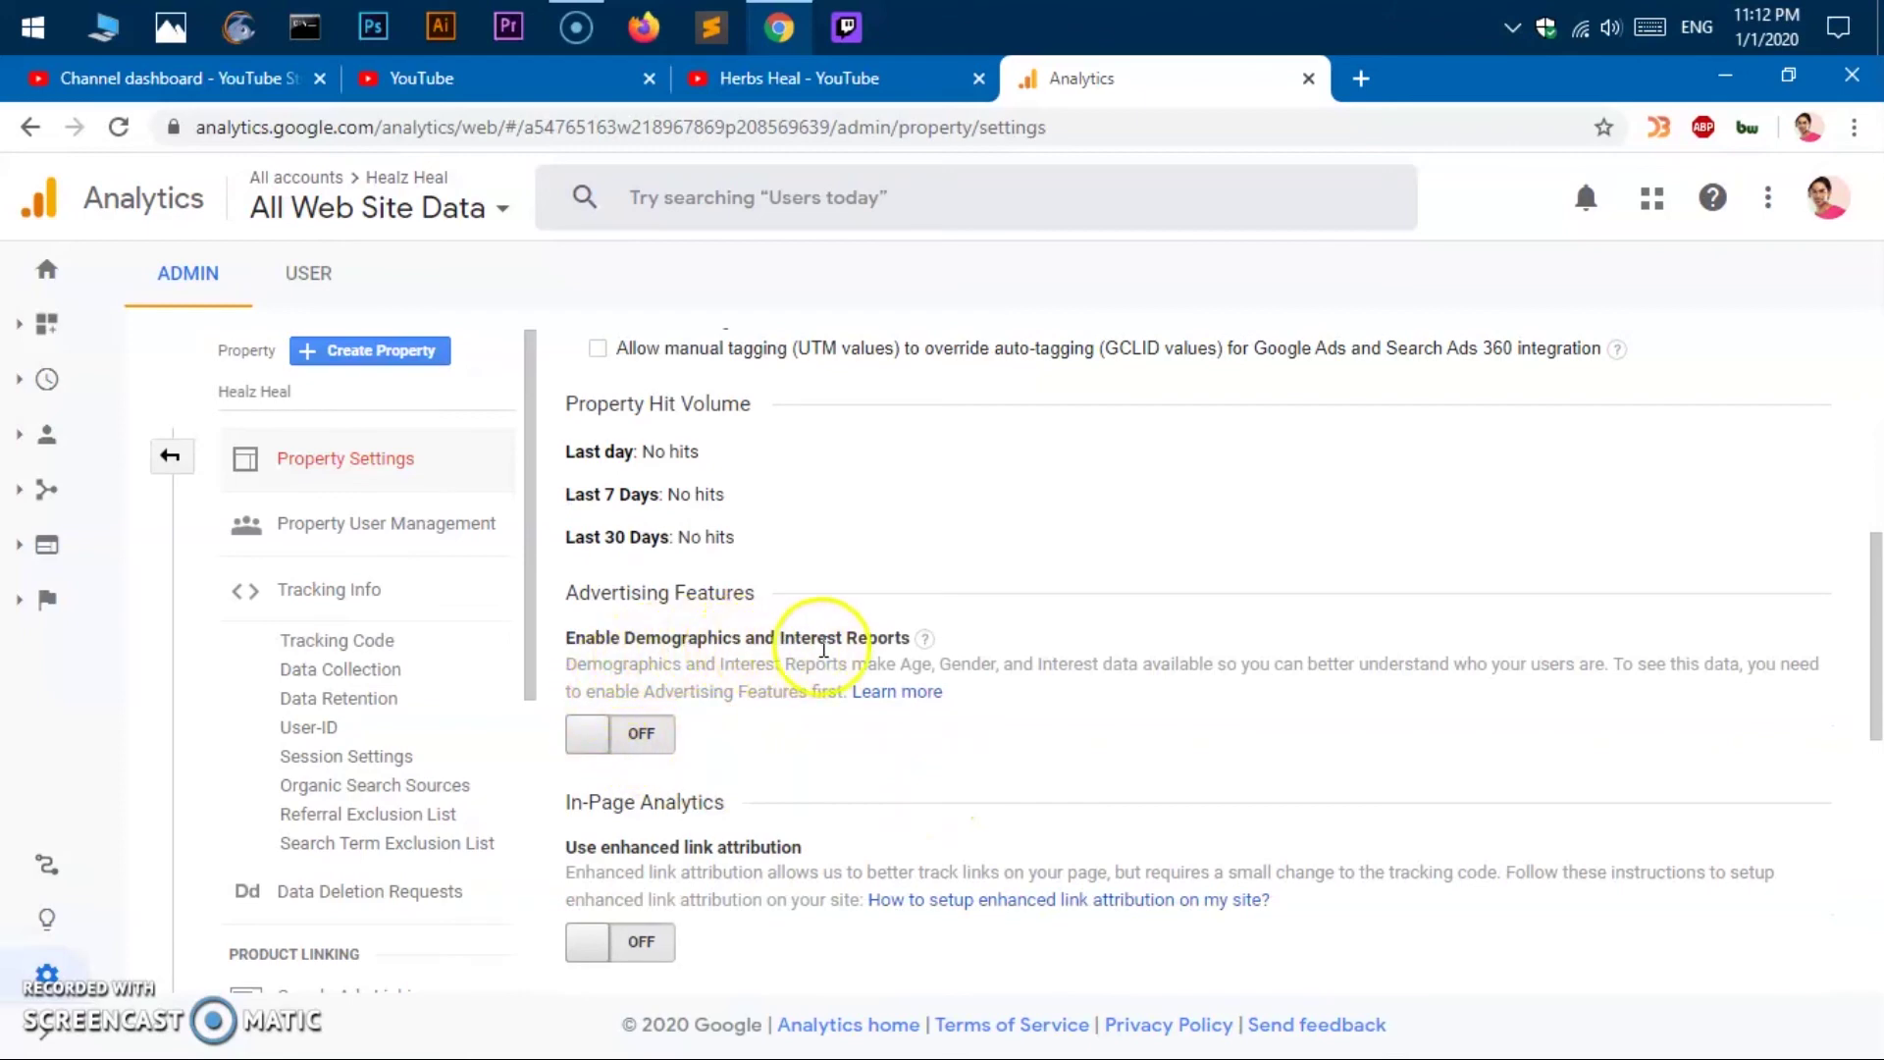
- Turn on Demographics and Interest reports and enhanced link attribution, then save
click(643, 733)
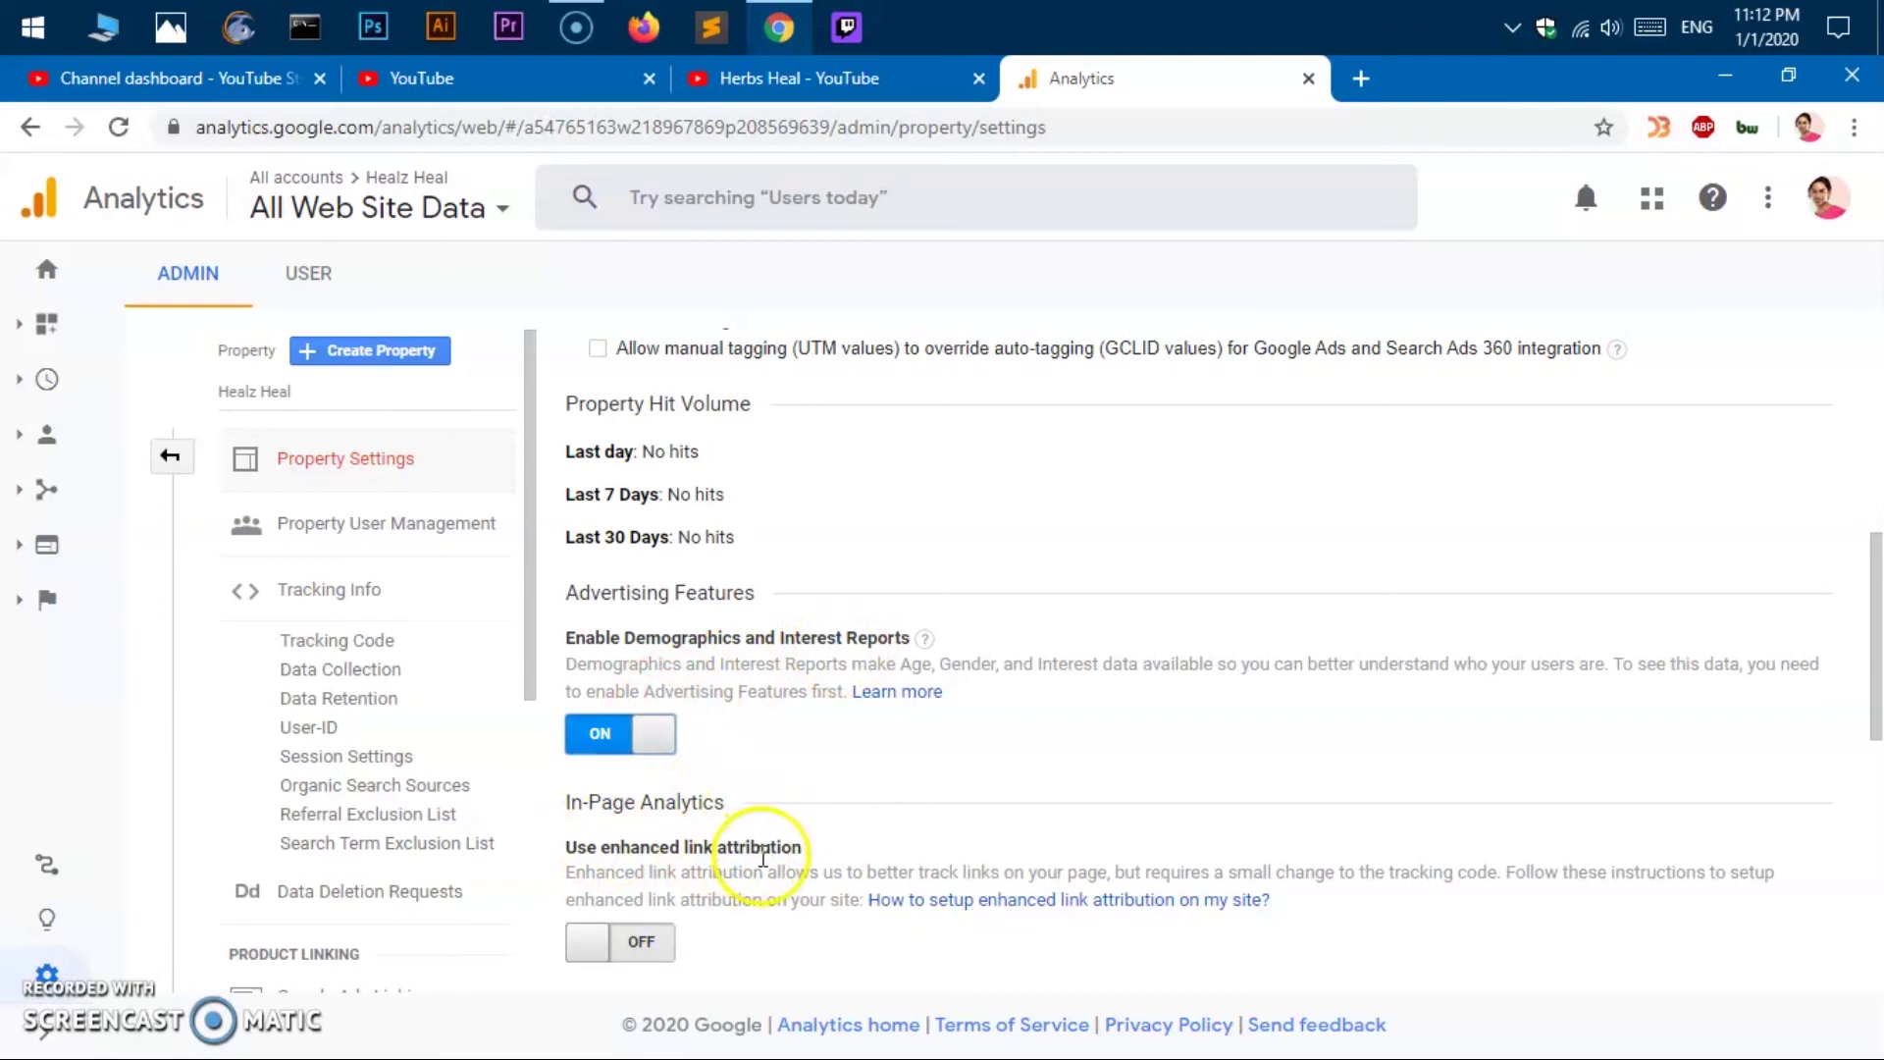
scroll(764, 857, down, 3)
click(643, 620)
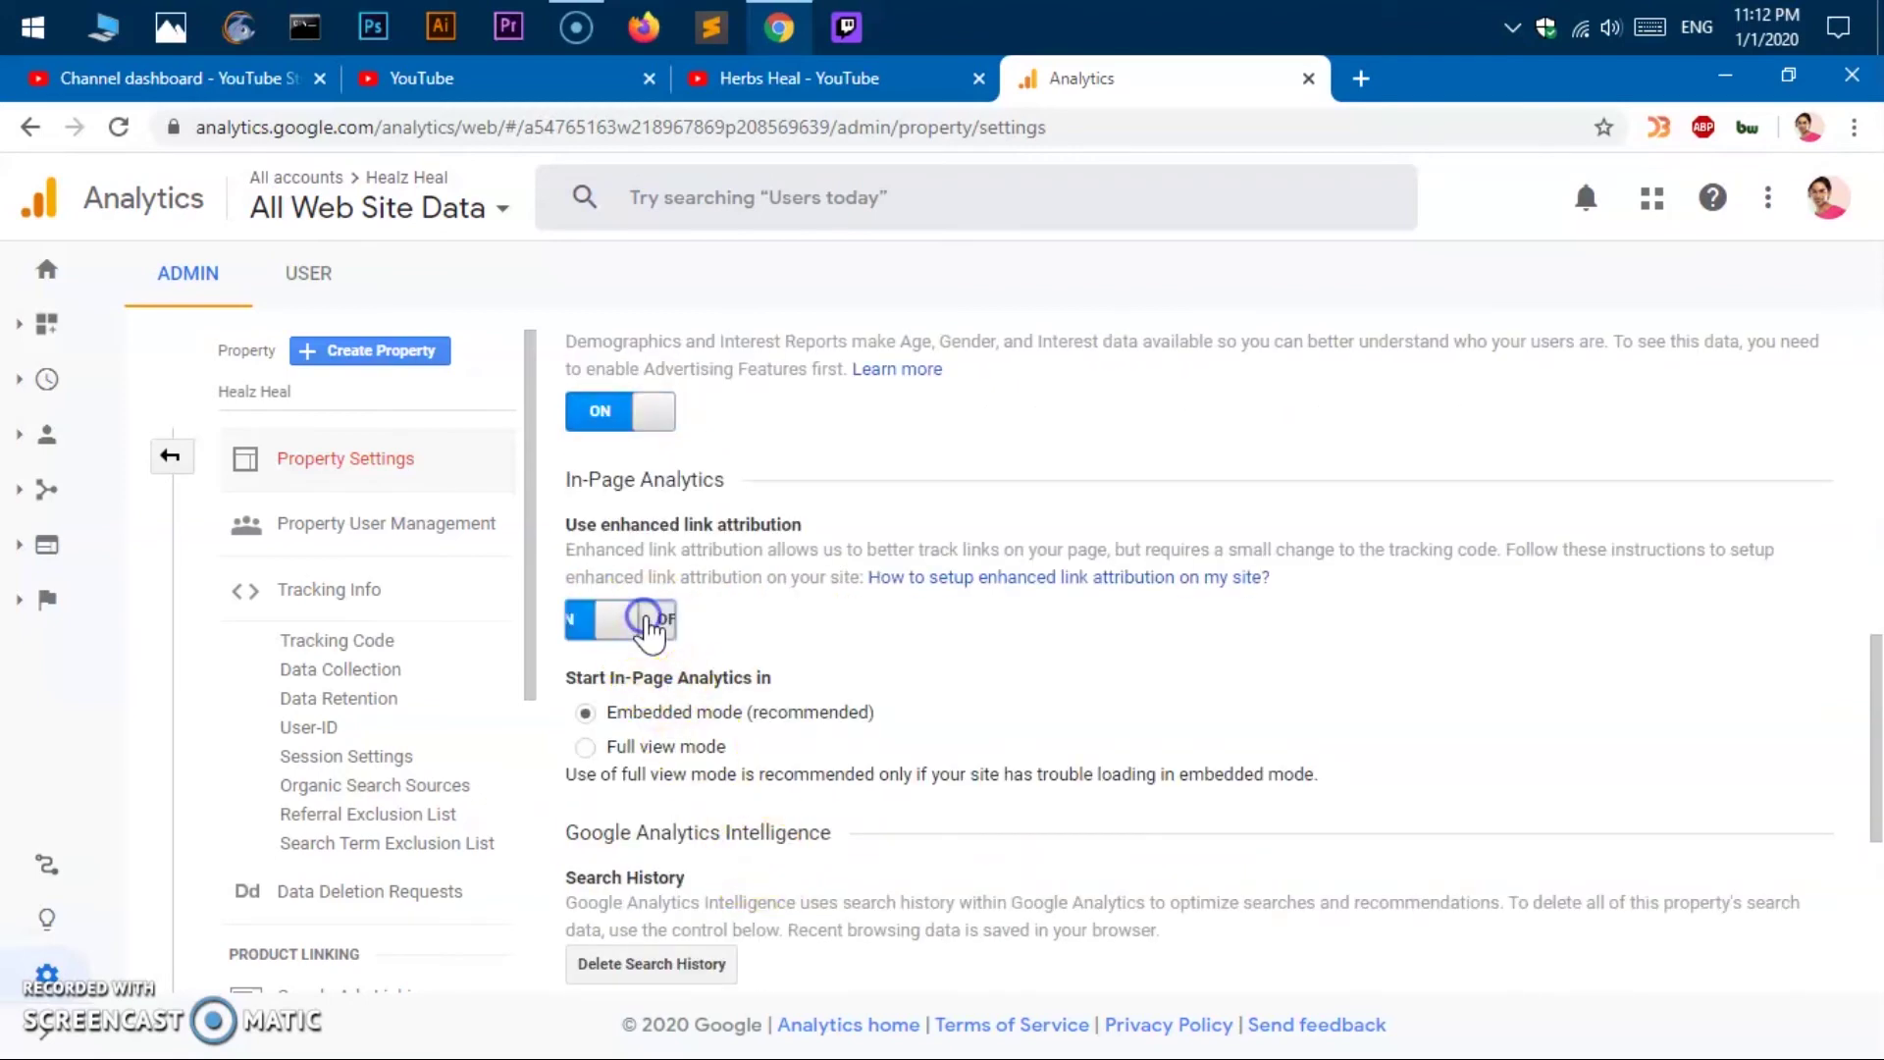
scroll(738, 770, down, 3)
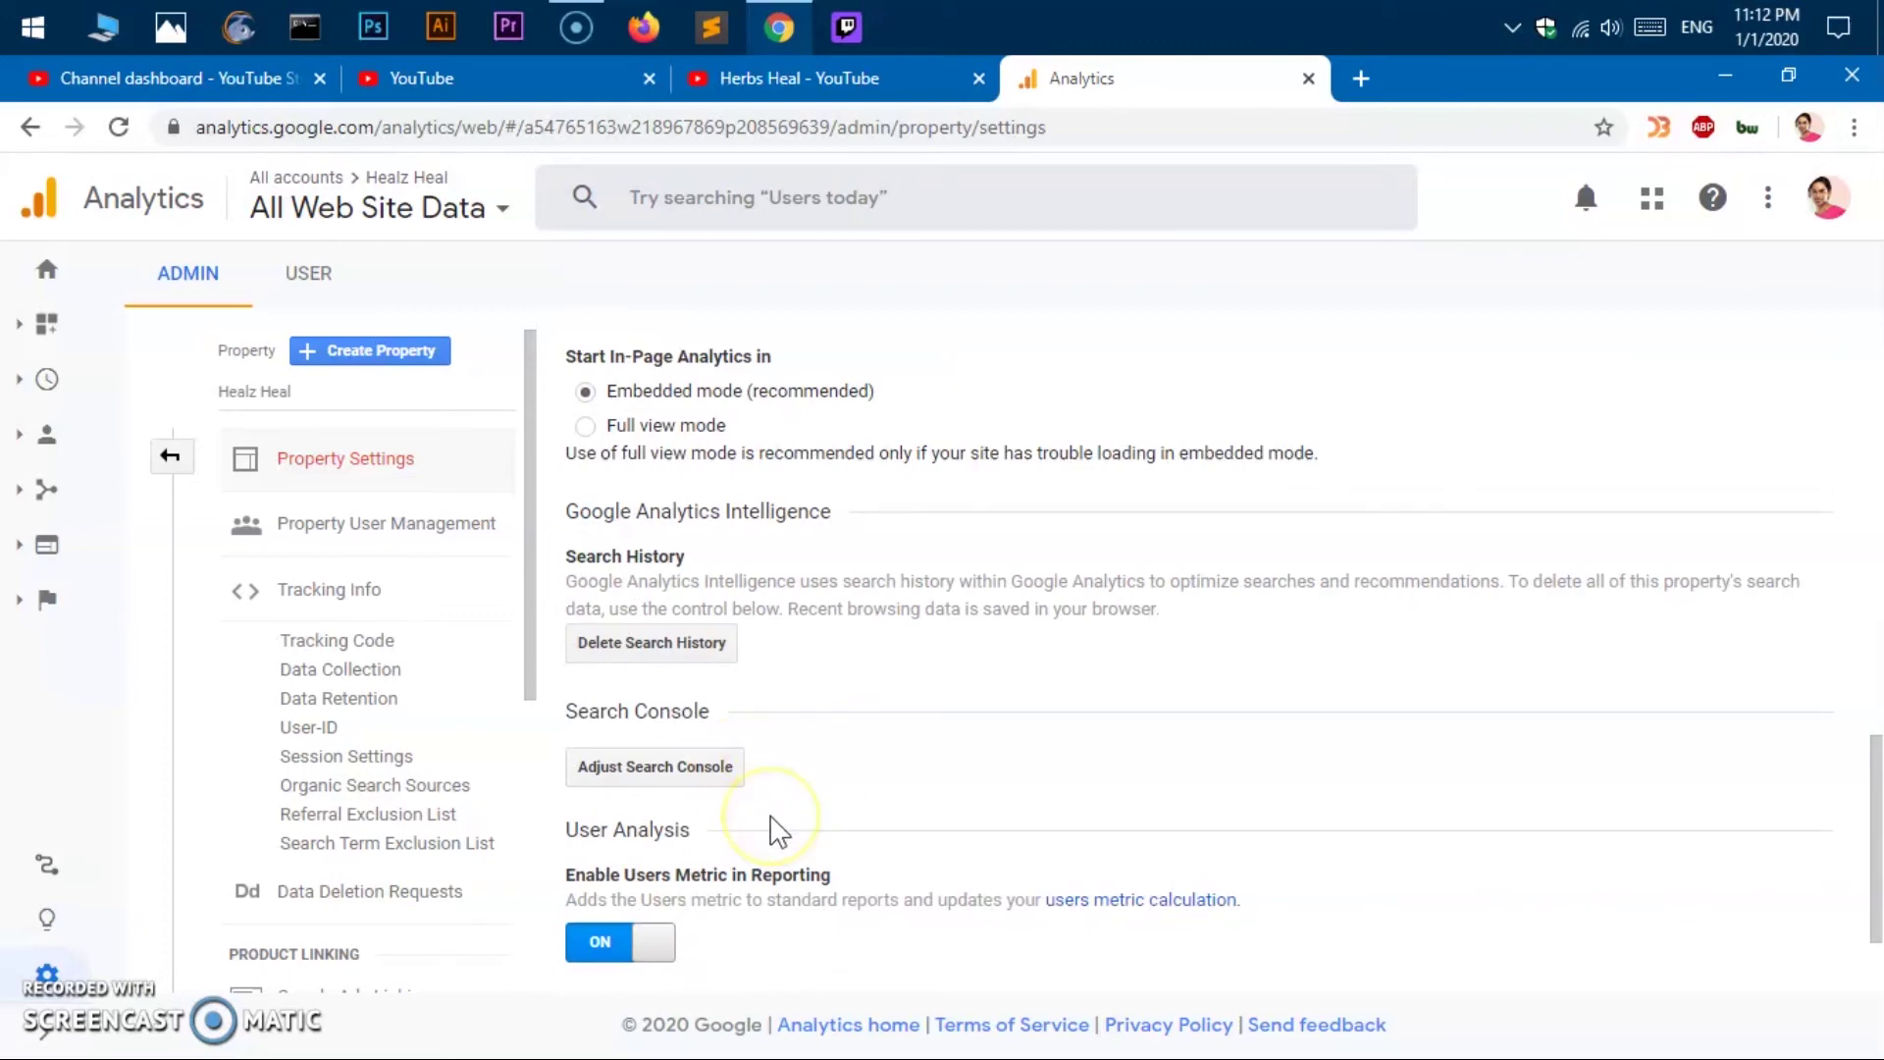
scroll(778, 831, down, 2)
click(615, 932)
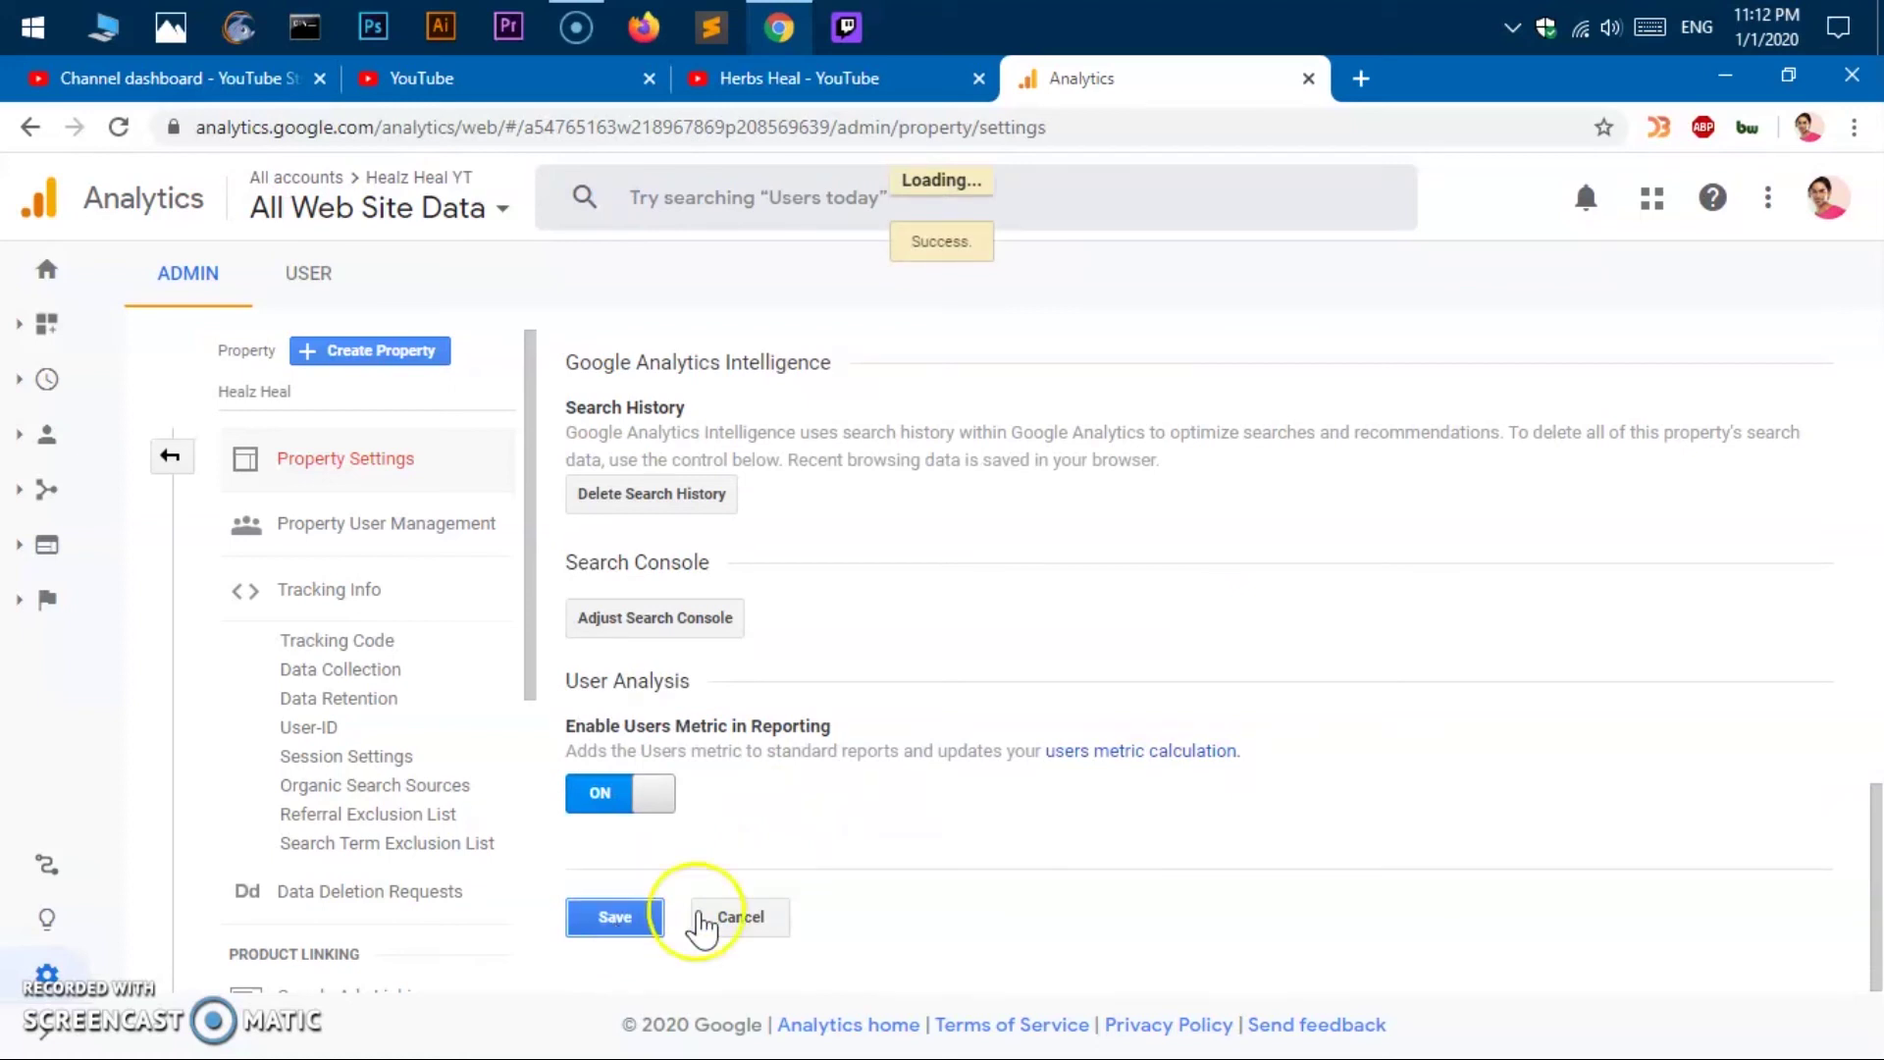
click(37, 286)
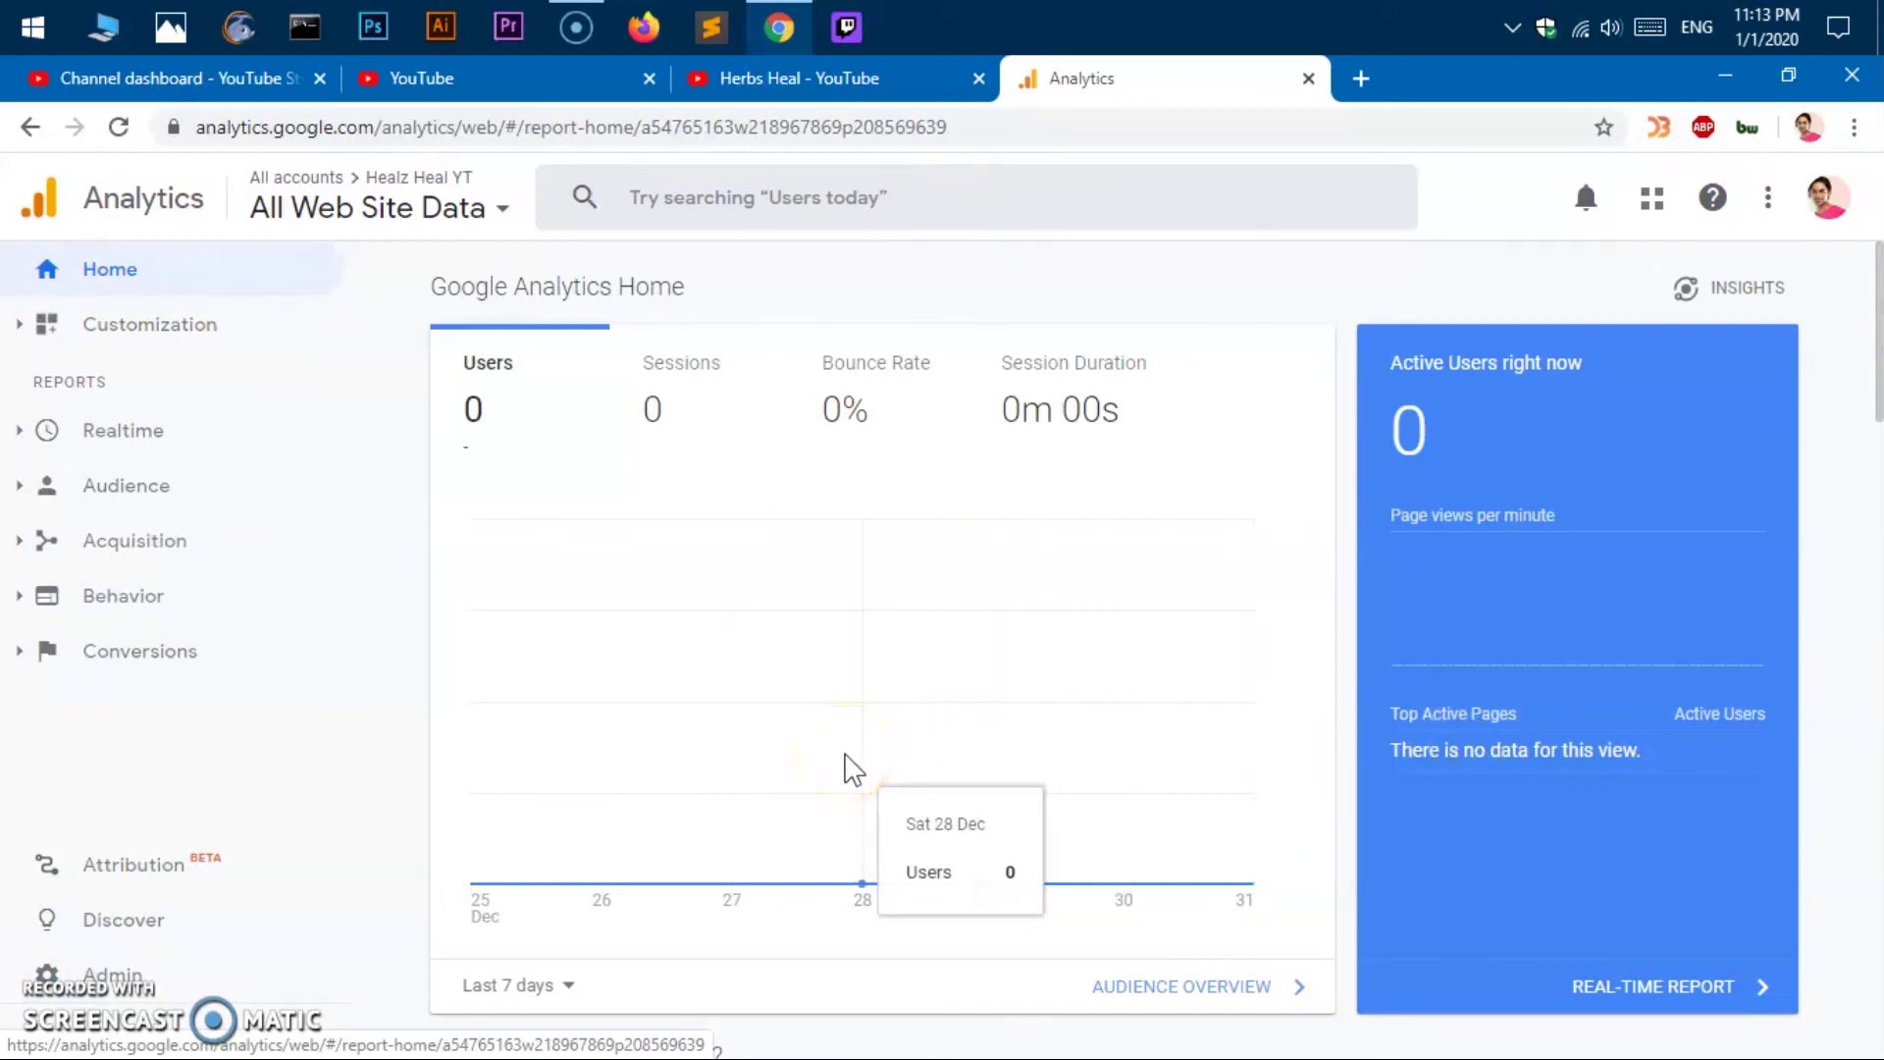
- Scroll through the empty Healz Heal YT Home report and back to the top
scroll(852, 769, down, 5)
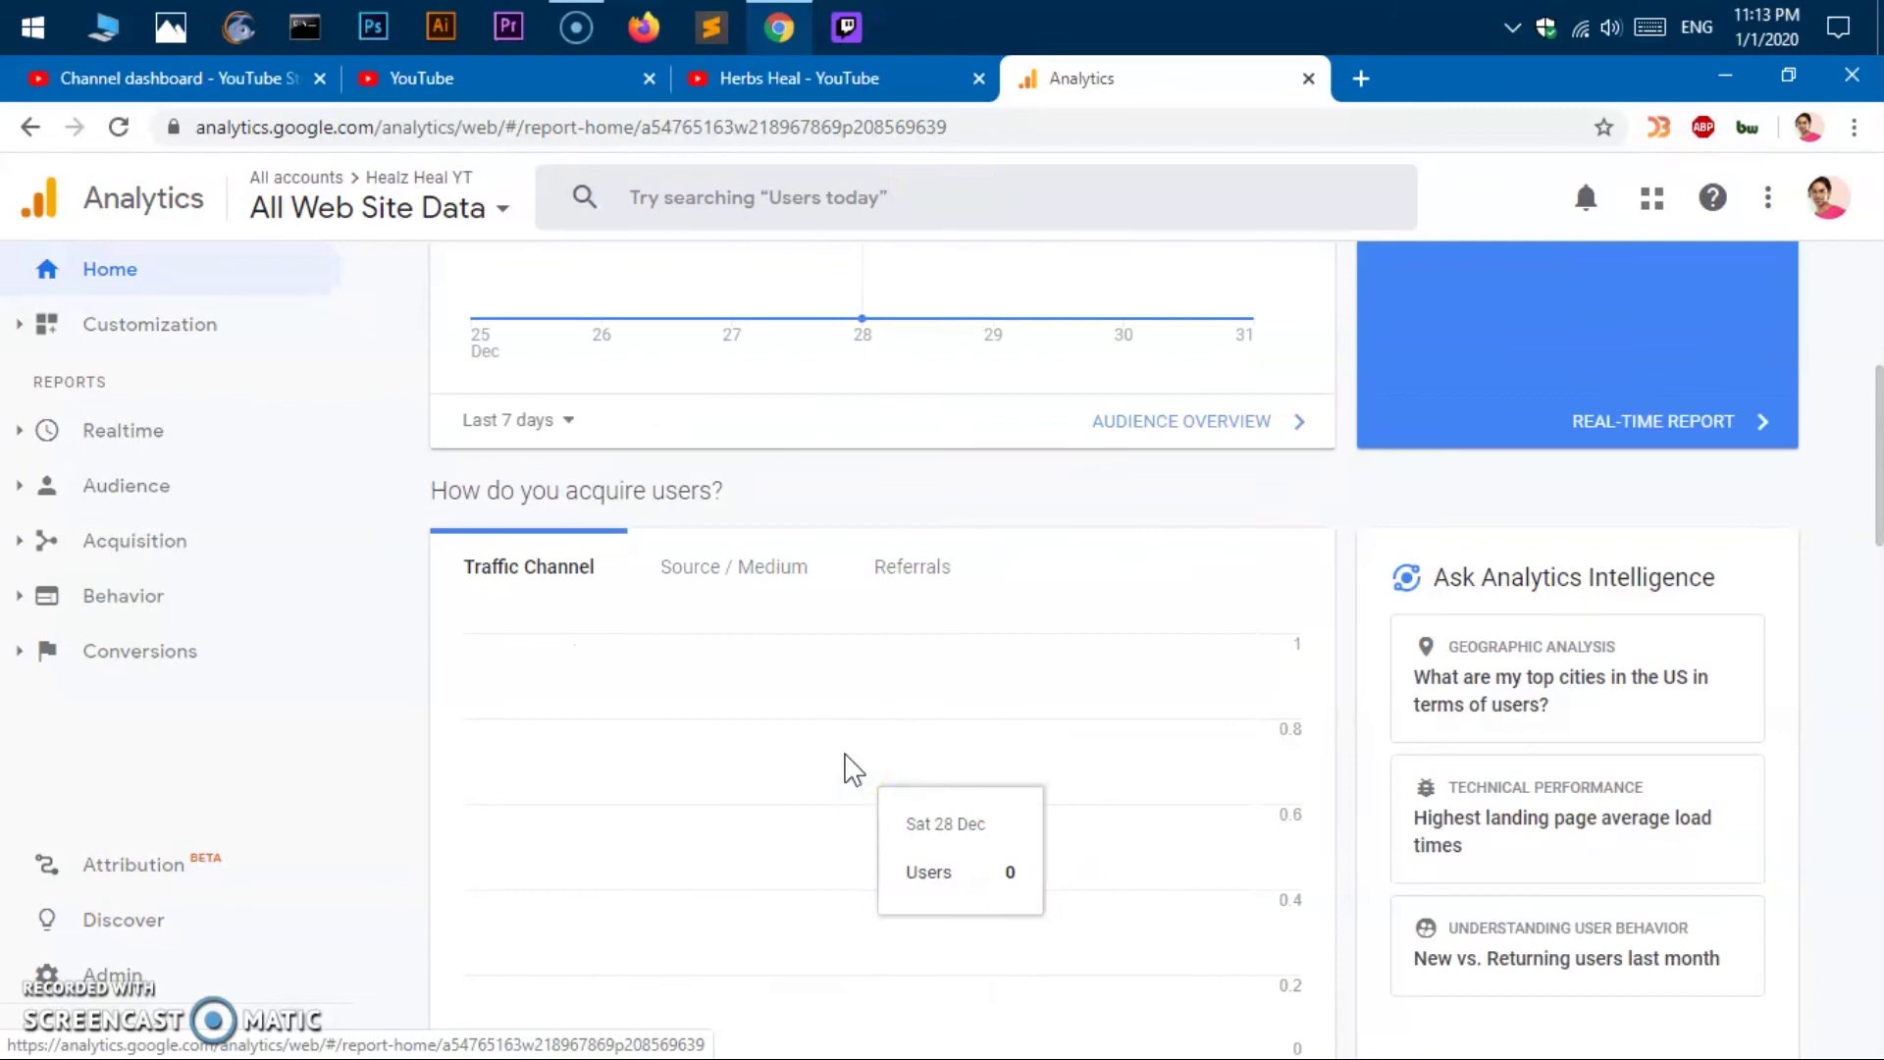
scroll(852, 769, down, 1)
scroll(852, 768, down, 6)
scroll(852, 769, down, 3)
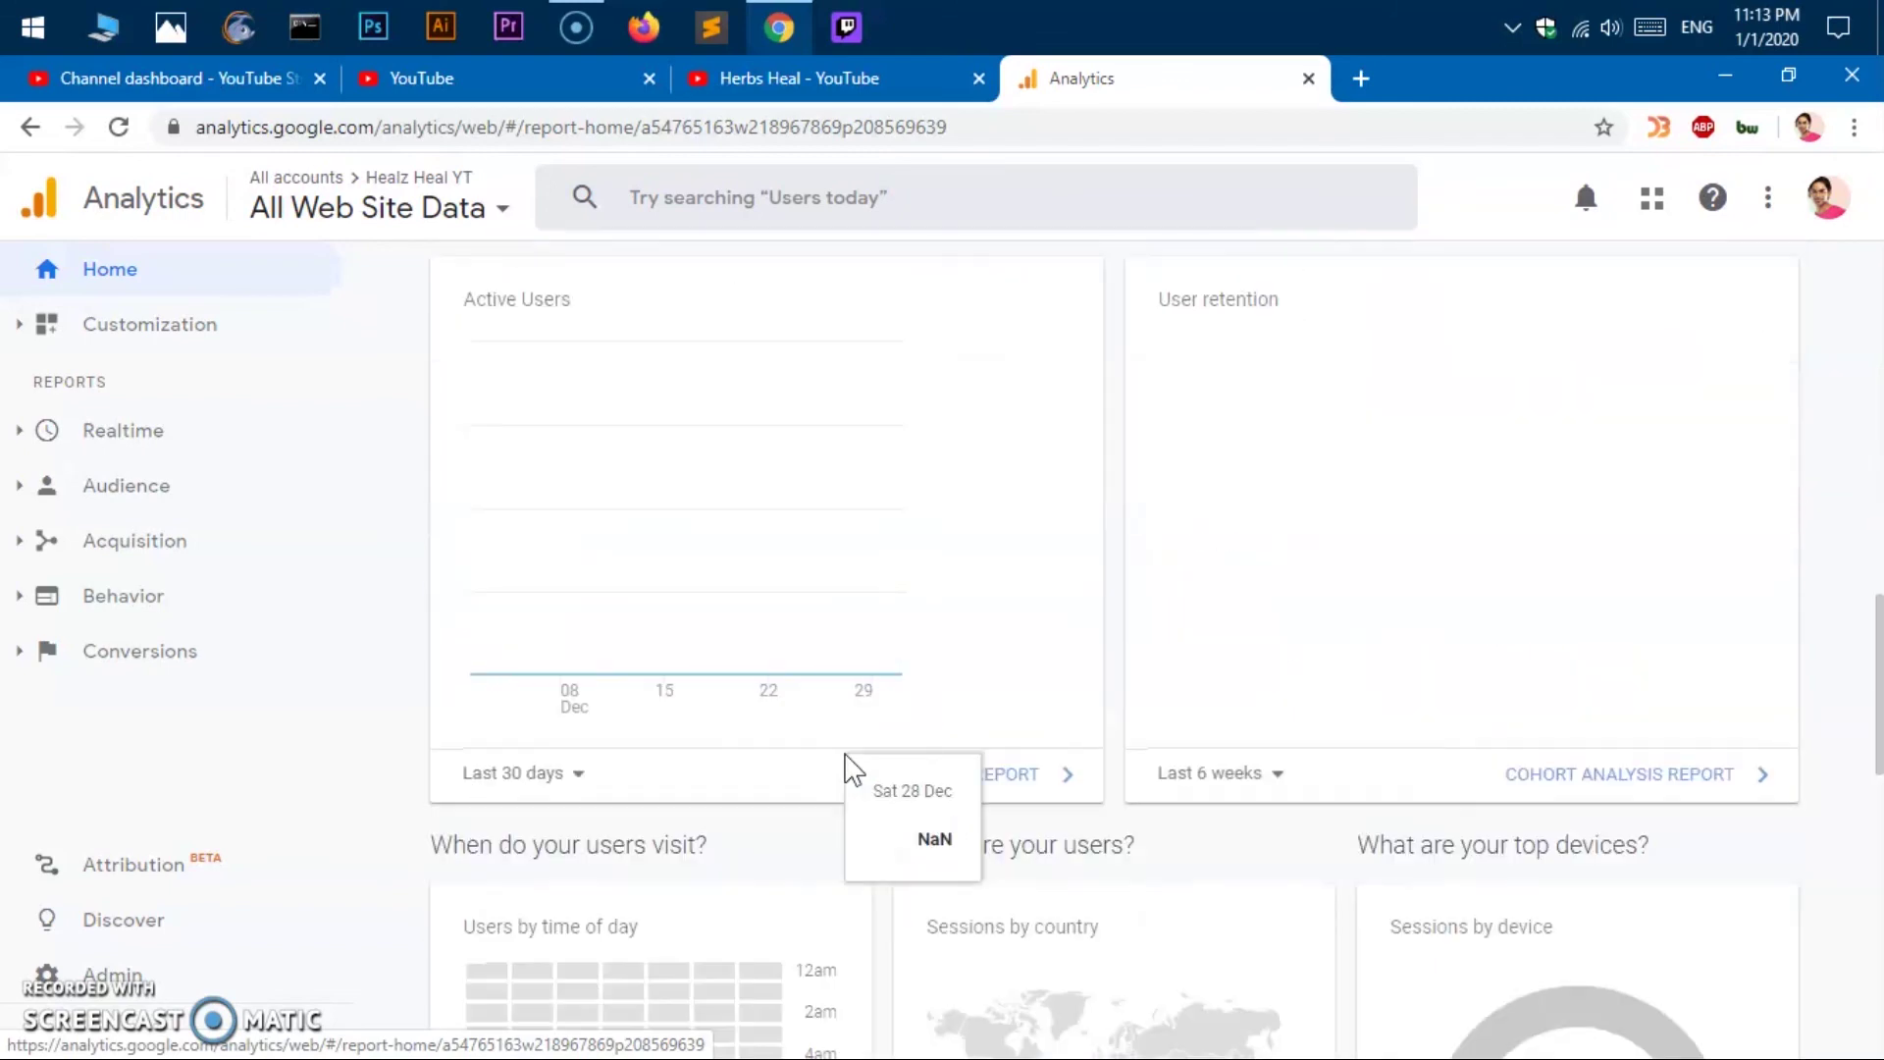
scroll(852, 769, down, 5)
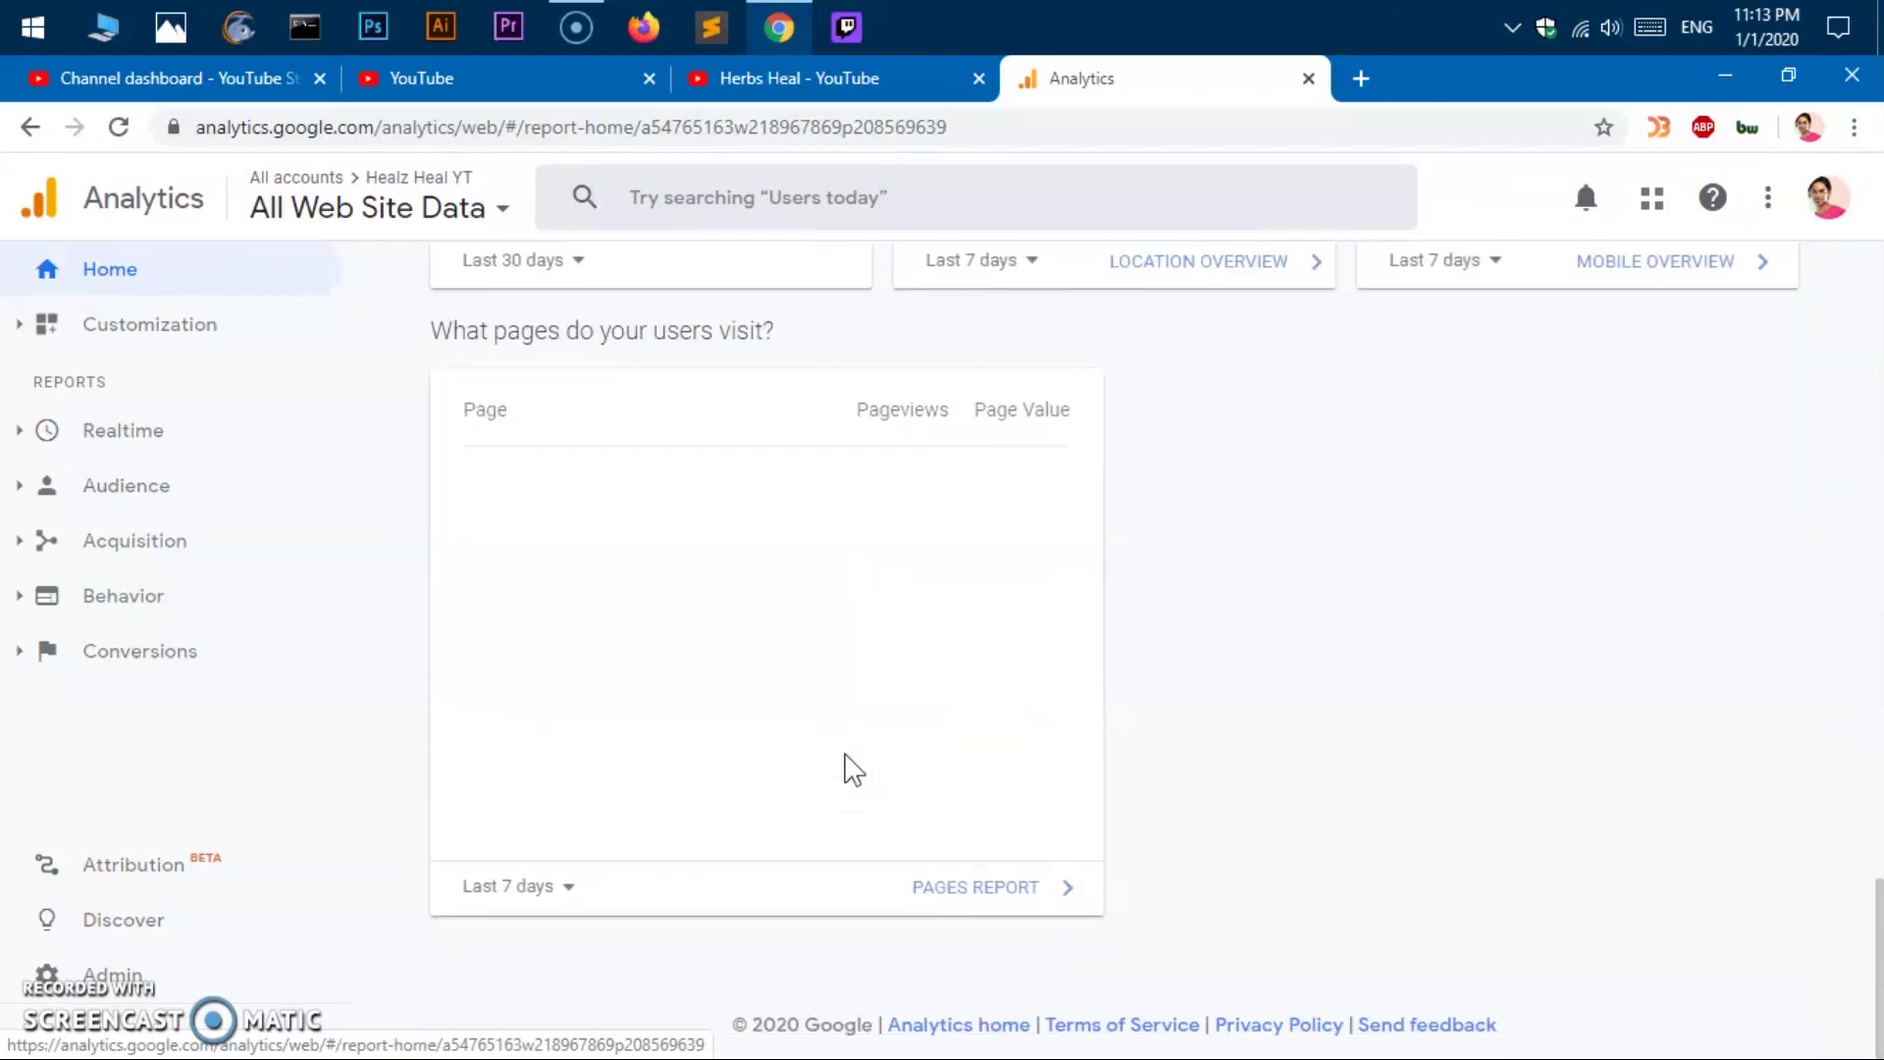
scroll(852, 768, up, 3)
scroll(852, 768, up, 6)
scroll(852, 769, up, 10)
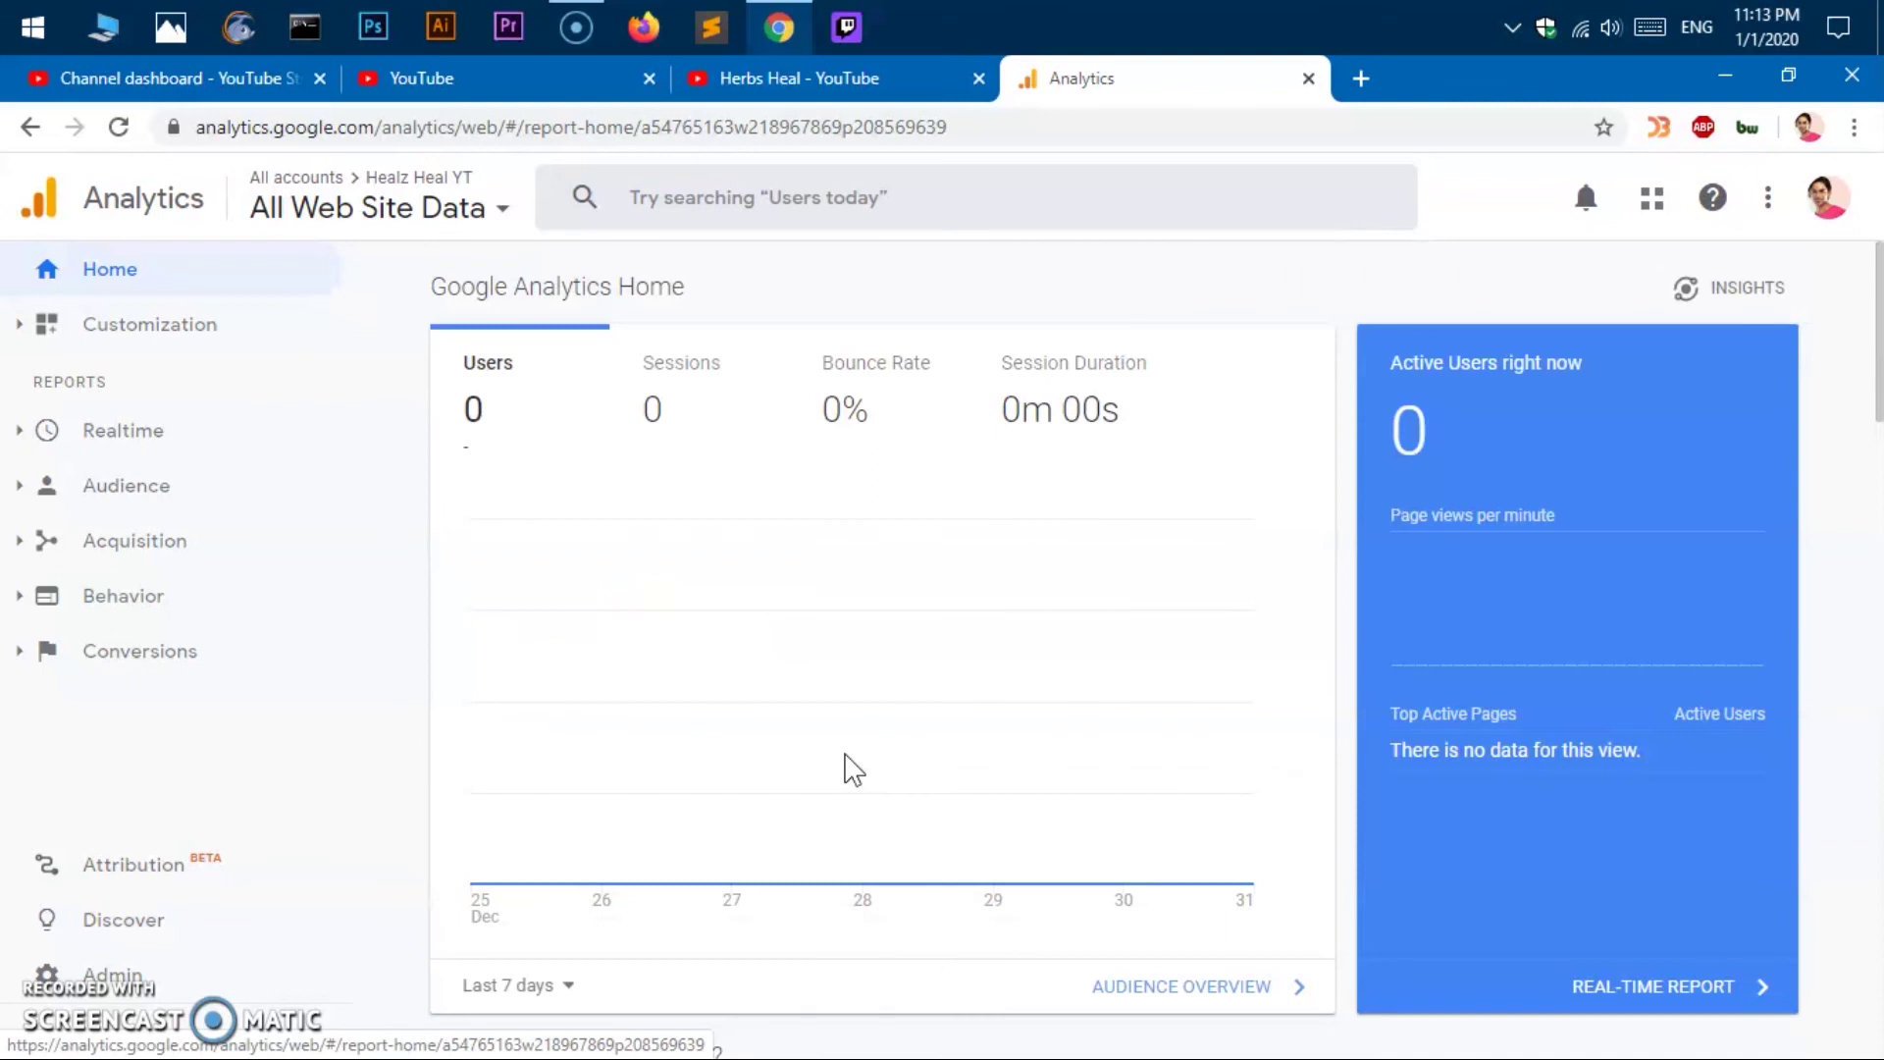